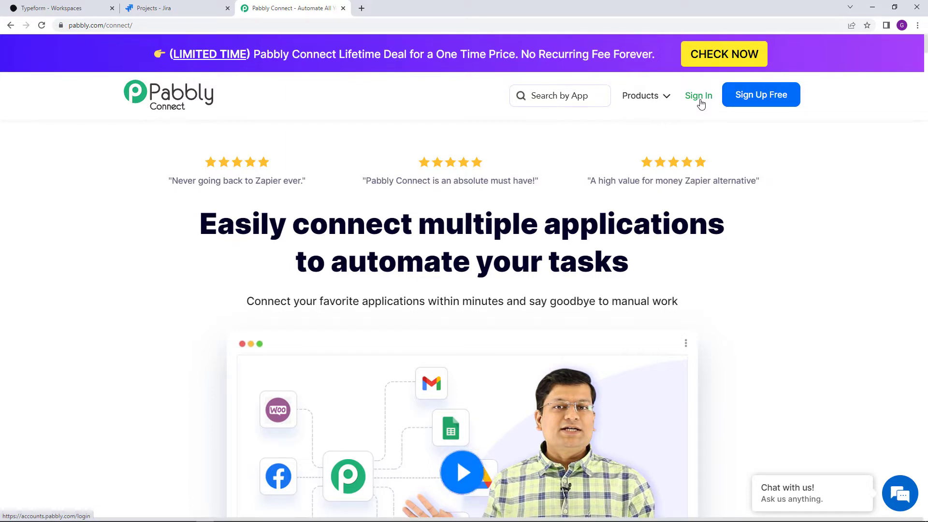
Open Pabbly Connect and create a workflow named 'Typeform Submissions To JIra Service Management Automation'
left_click(701, 104)
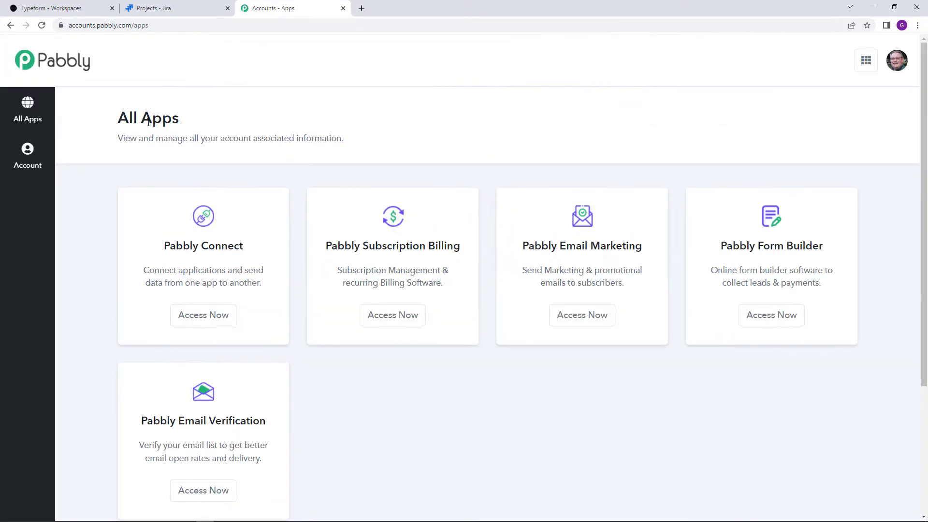
left_click(219, 321)
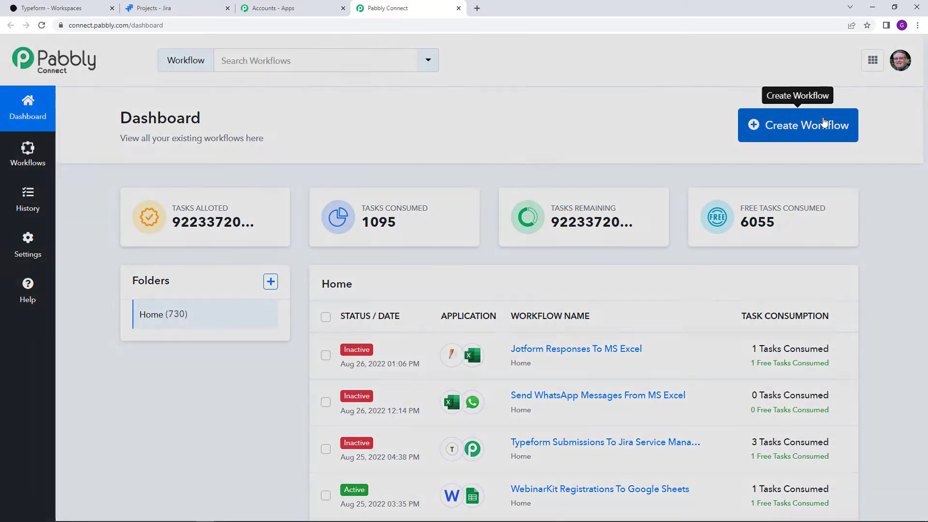
left_click(825, 125)
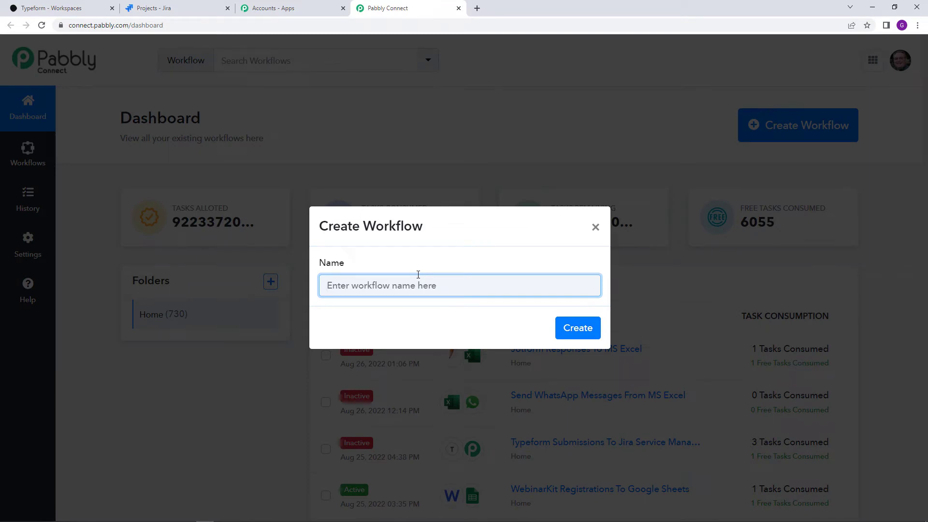
type("Ty")
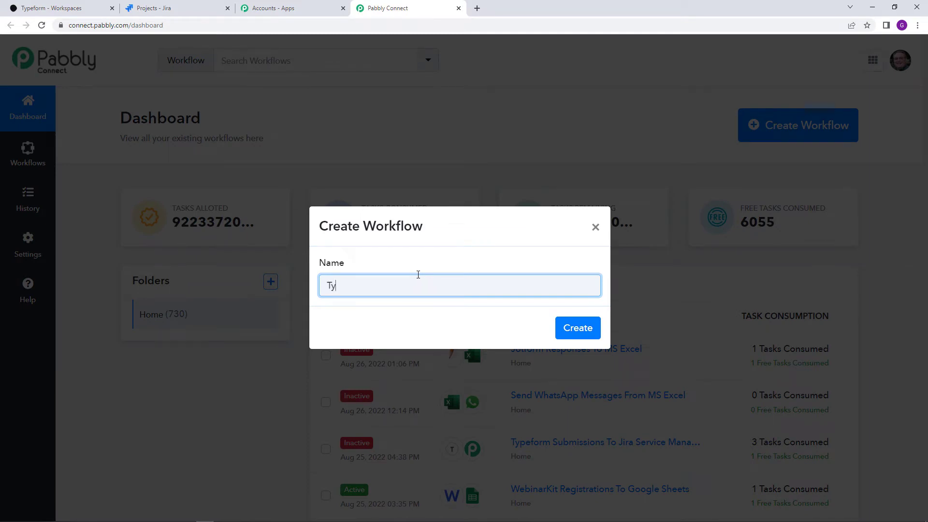
type("peform Submissions To ")
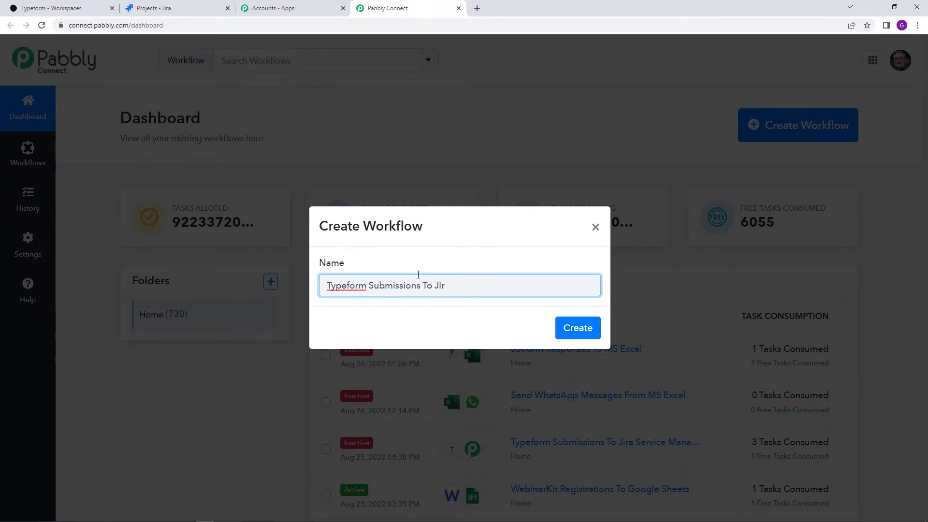
type("JIra Service Management Auto")
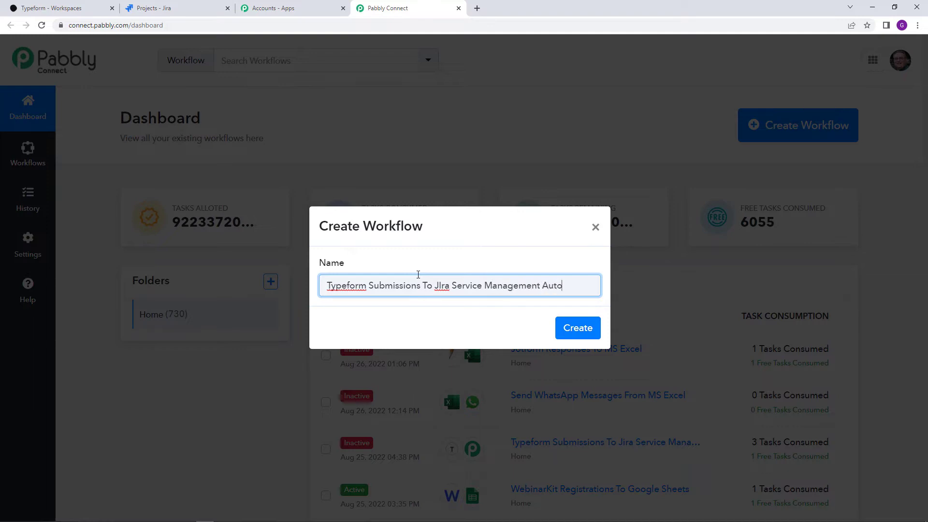
type("mation")
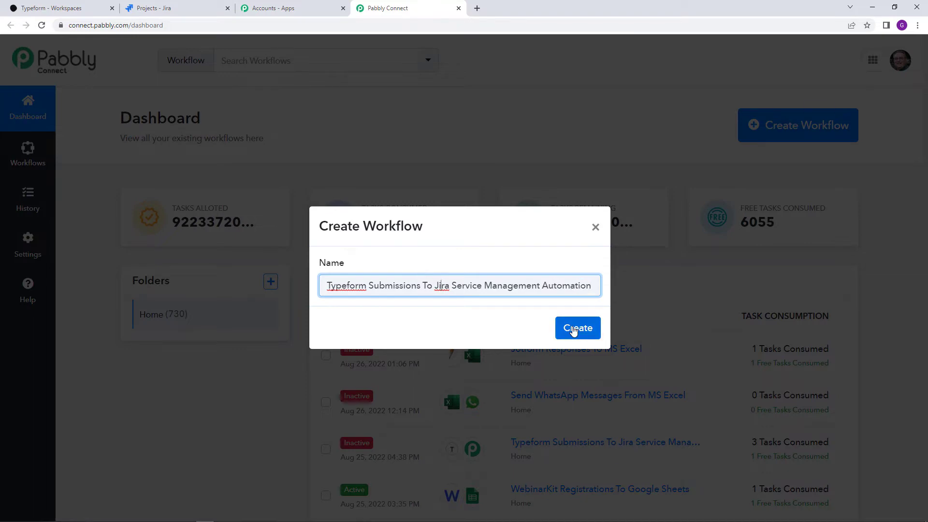
left_click(574, 331)
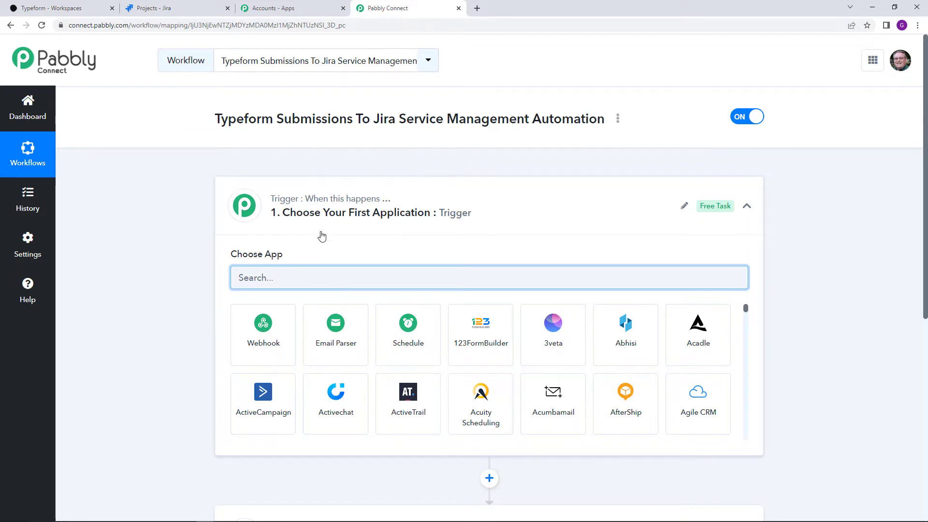
Choose Typeform as the trigger app with New Entry as the trigger event
scroll(321, 236, "down", 2)
mouse_move(304, 440)
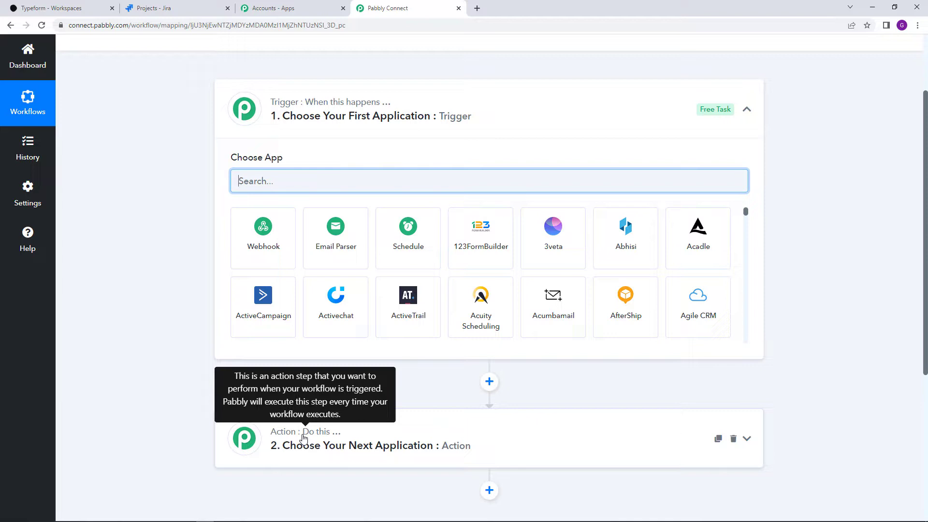
scroll(303, 438, "up", 2)
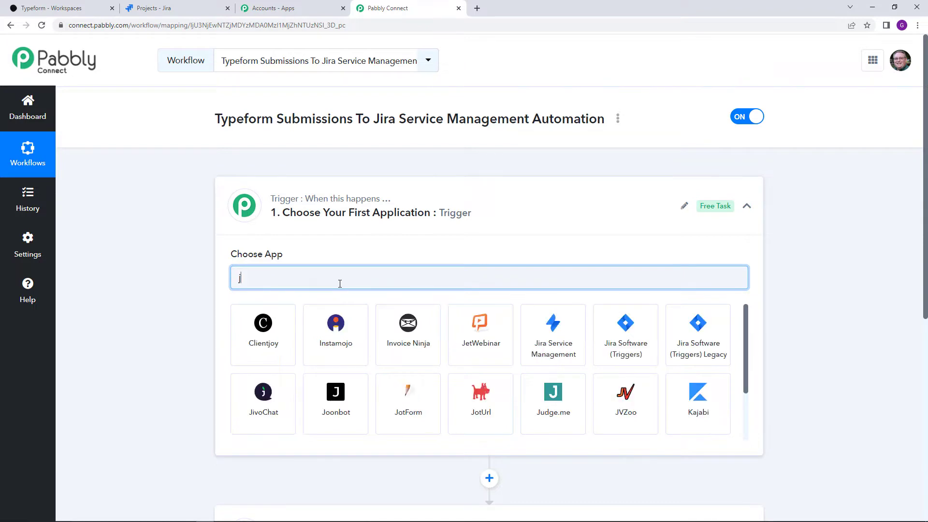
type("type")
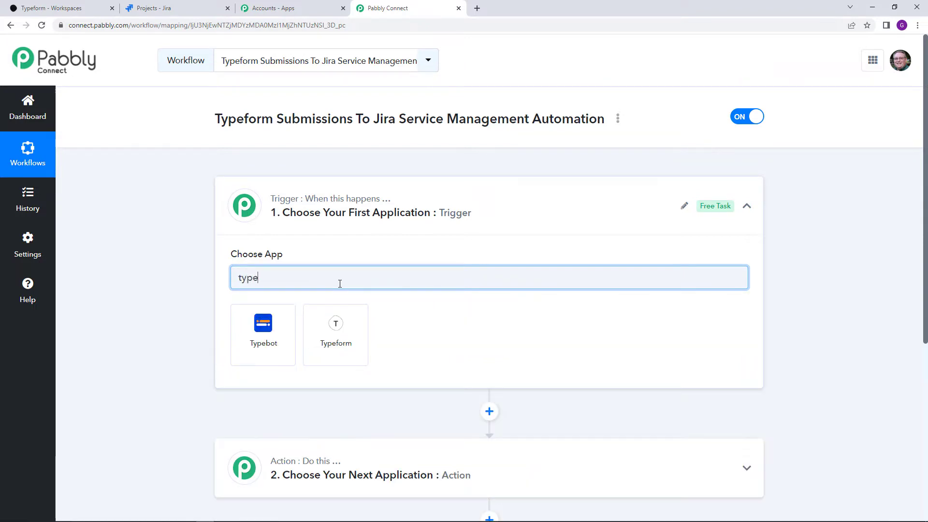
left_click(335, 332)
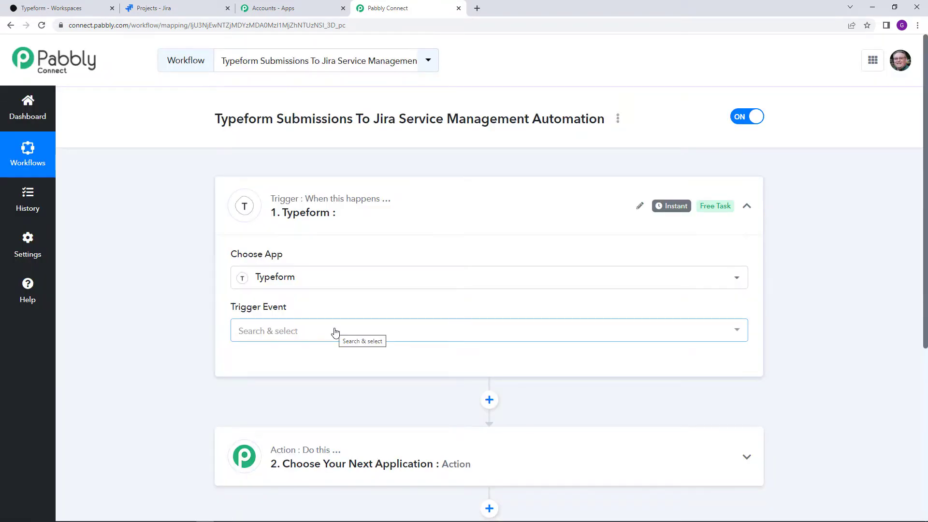
left_click(335, 332)
left_click(342, 392)
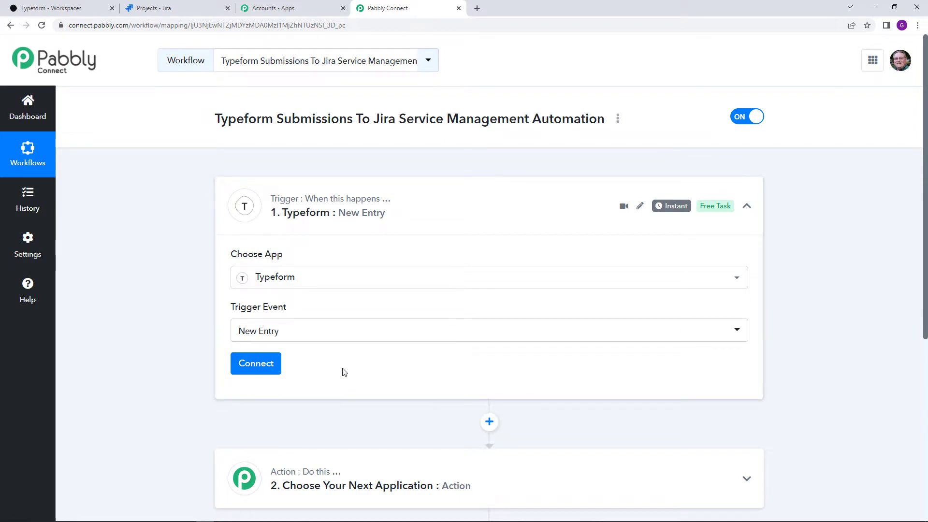
Connect a new Typeform account to the trigger and grant Pabbly Connect access
left_click(277, 372)
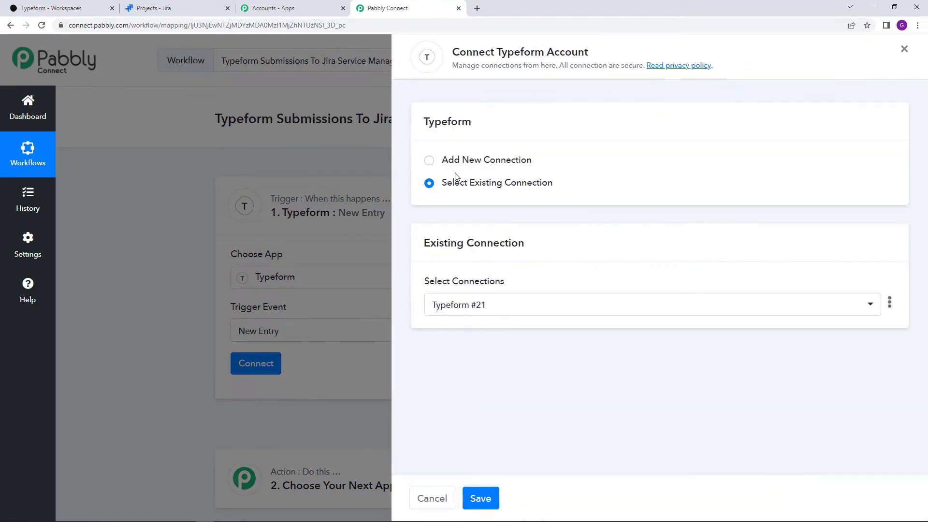
left_click(429, 161)
left_click(482, 293)
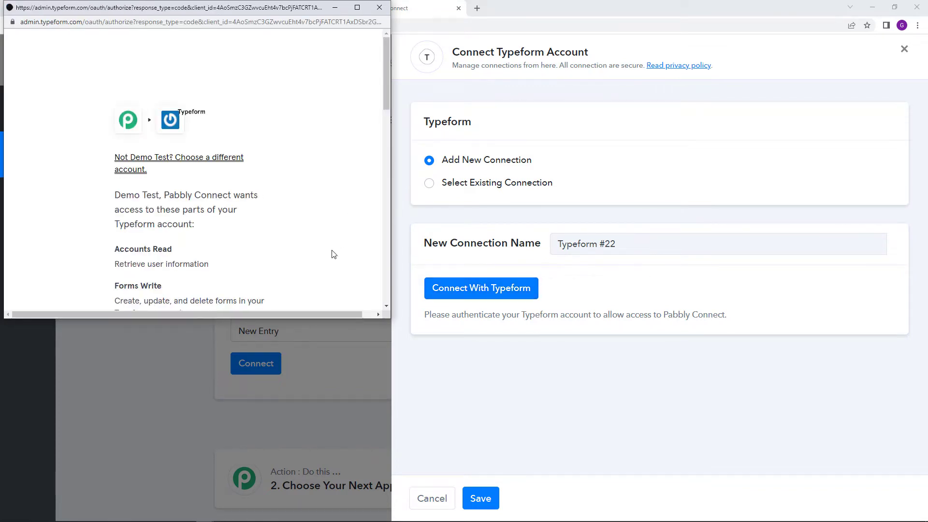
scroll(332, 255, "down", 10)
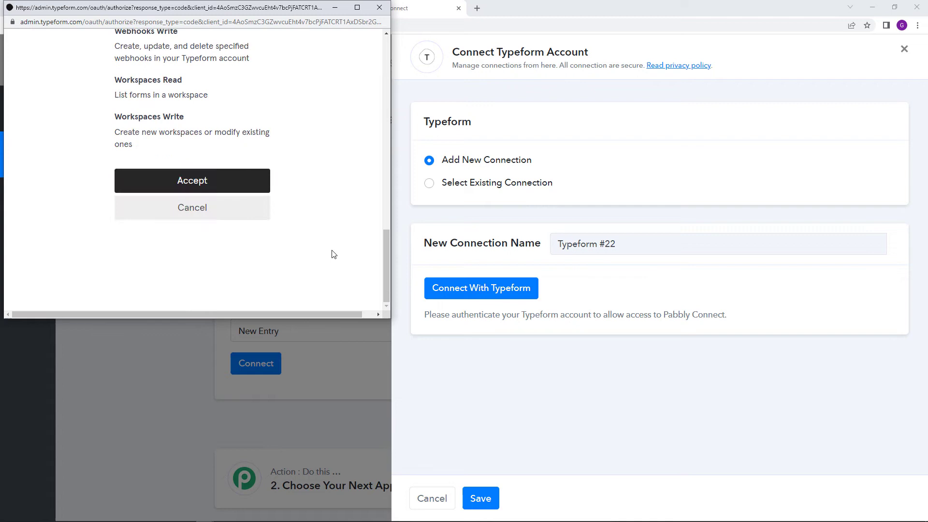
left_click(229, 189)
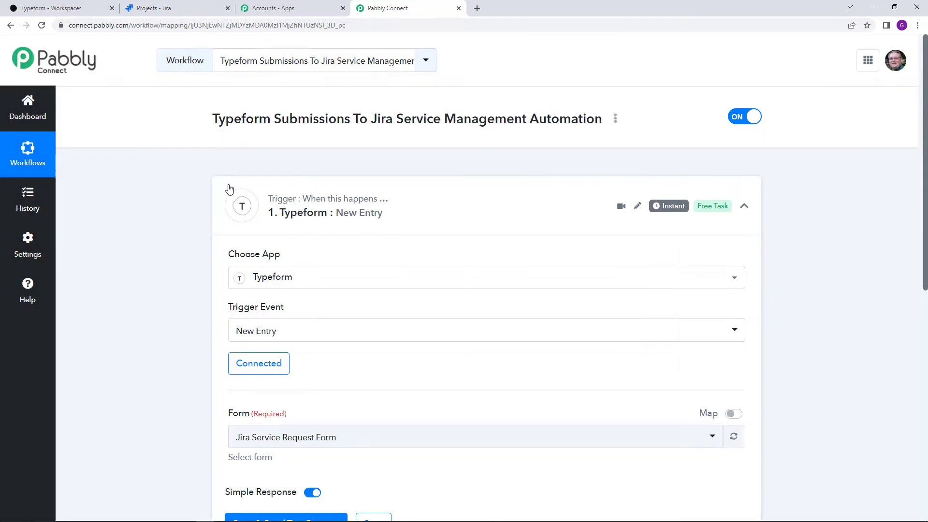
scroll(408, 304, "down", 2)
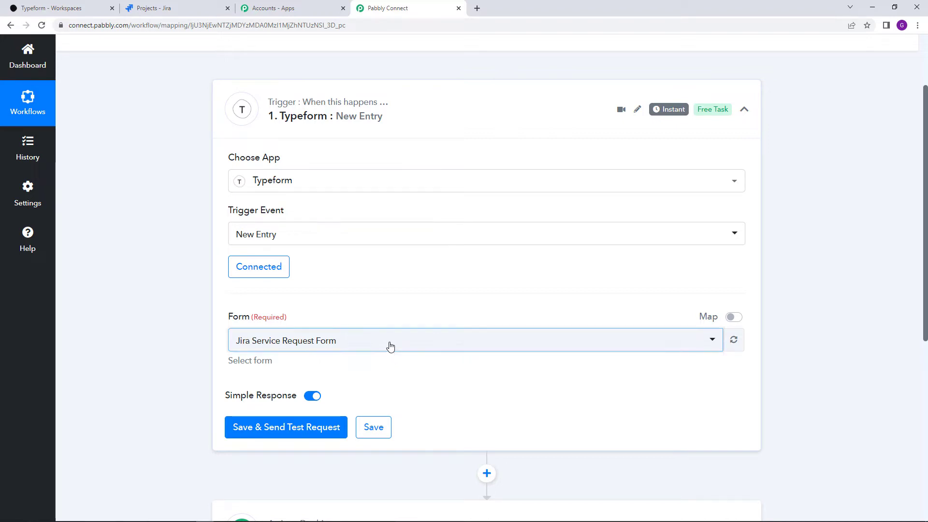
Select the Jira Service Request Form and save the trigger to await a test request
left_click(391, 346)
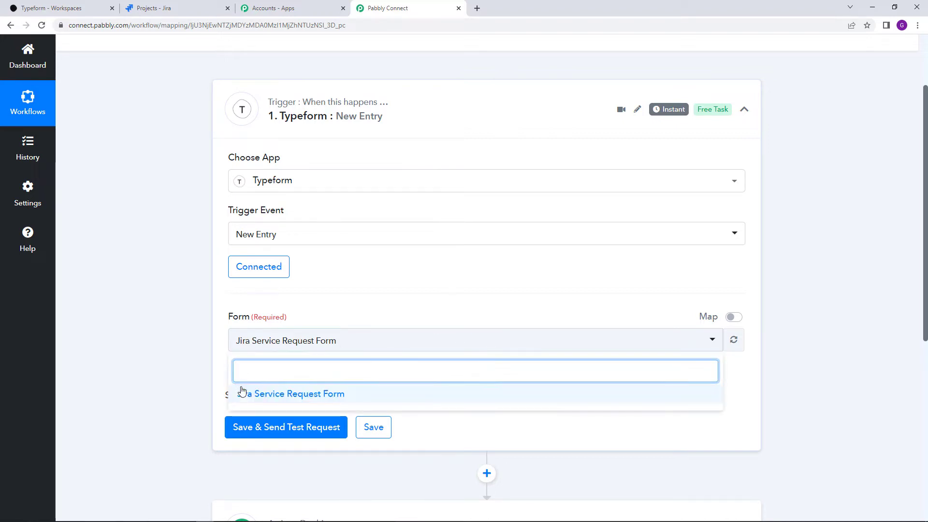
left_click(38, 6)
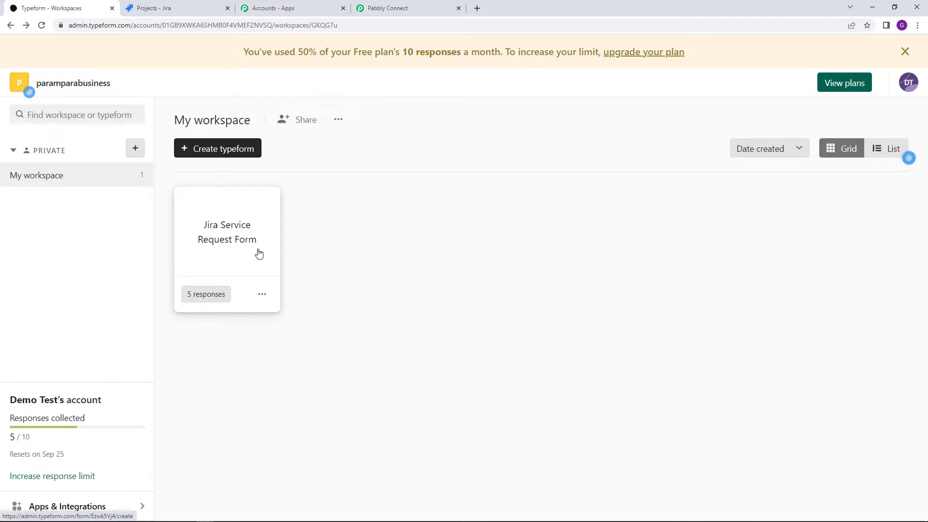
left_click(396, 14)
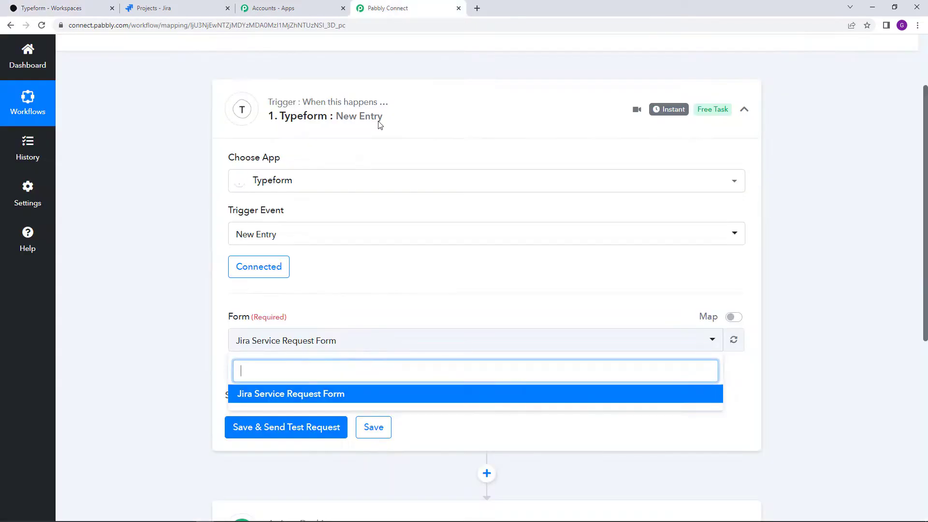
left_click(363, 311)
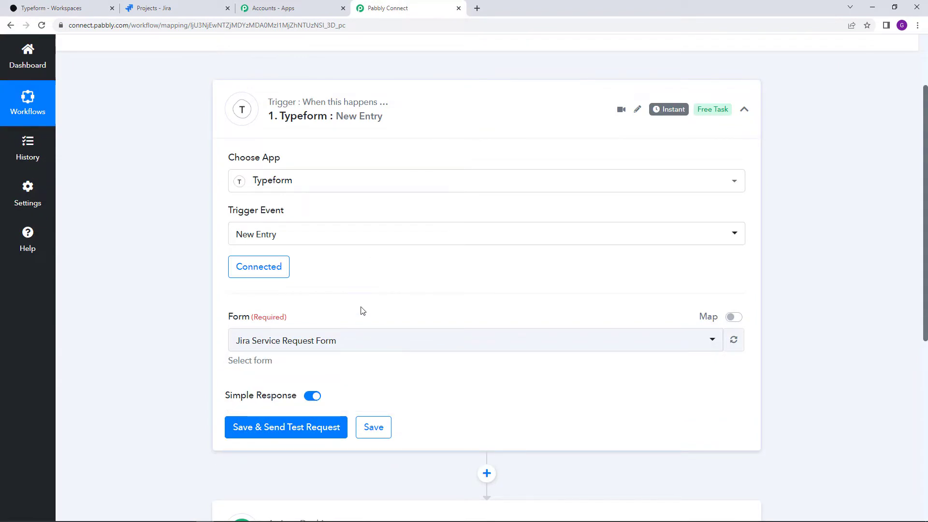
left_click(338, 340)
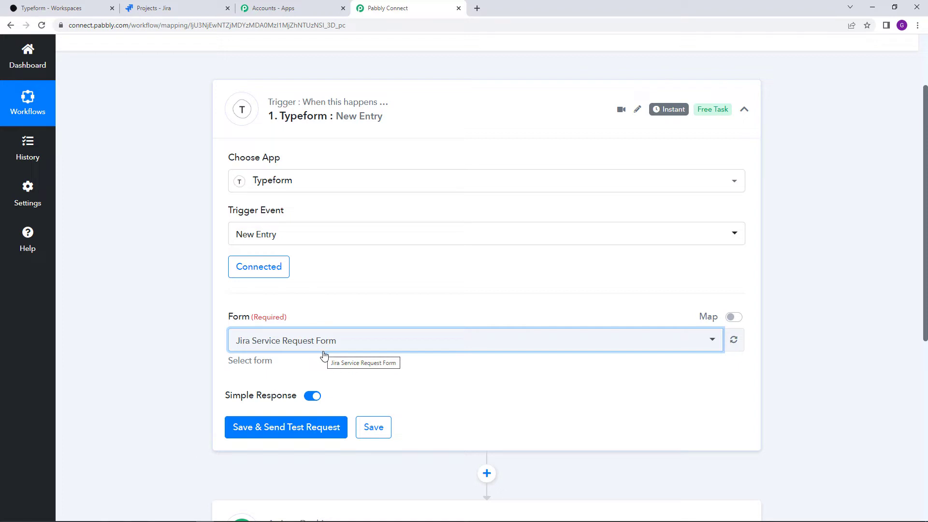
left_click(321, 429)
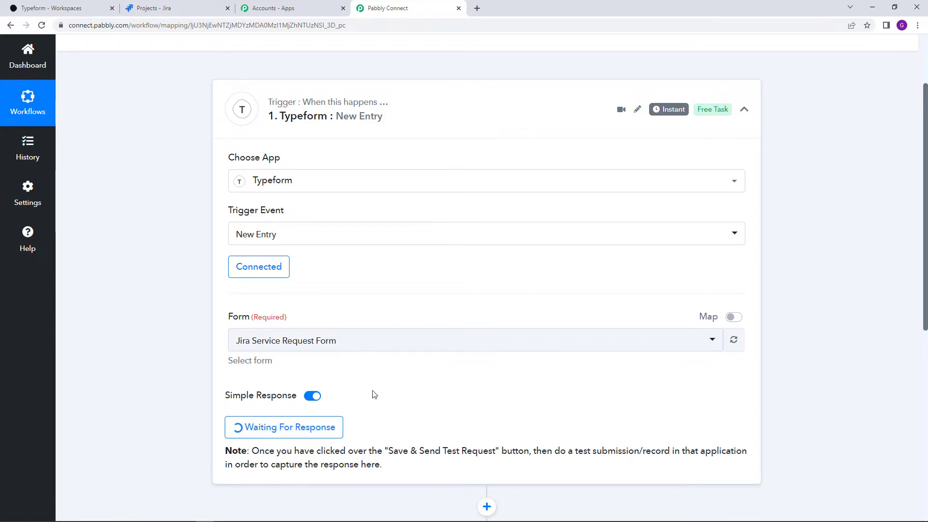
Copy the Jira Service Request Form's share link in Typeform and paste it into a new tab
left_click(70, 6)
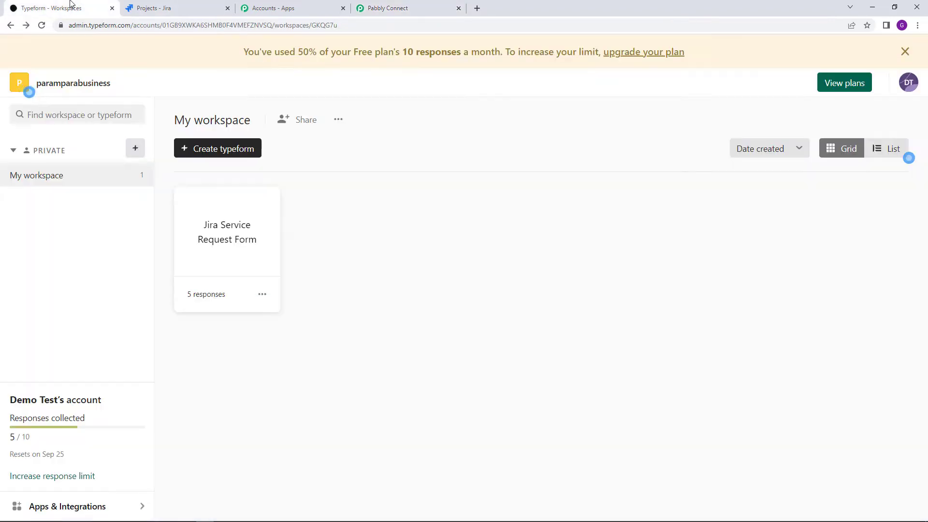
left_click(233, 248)
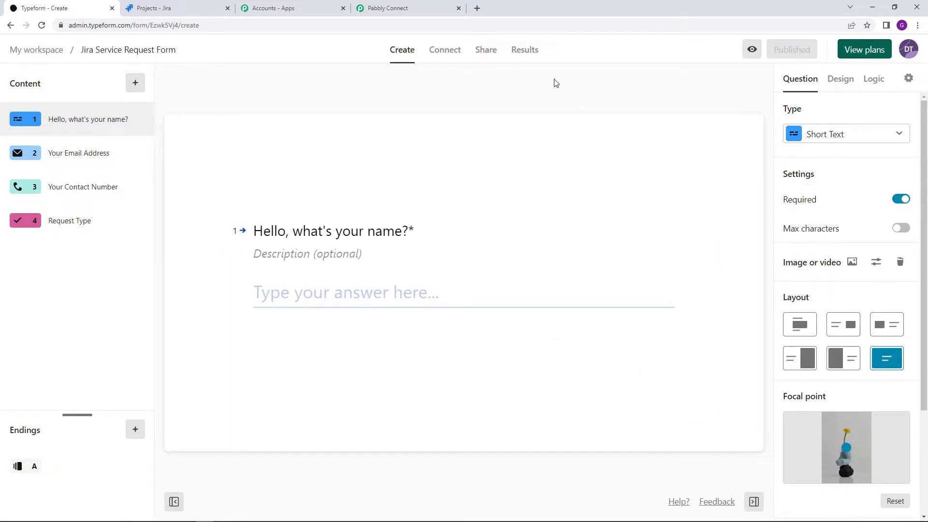
left_click(479, 50)
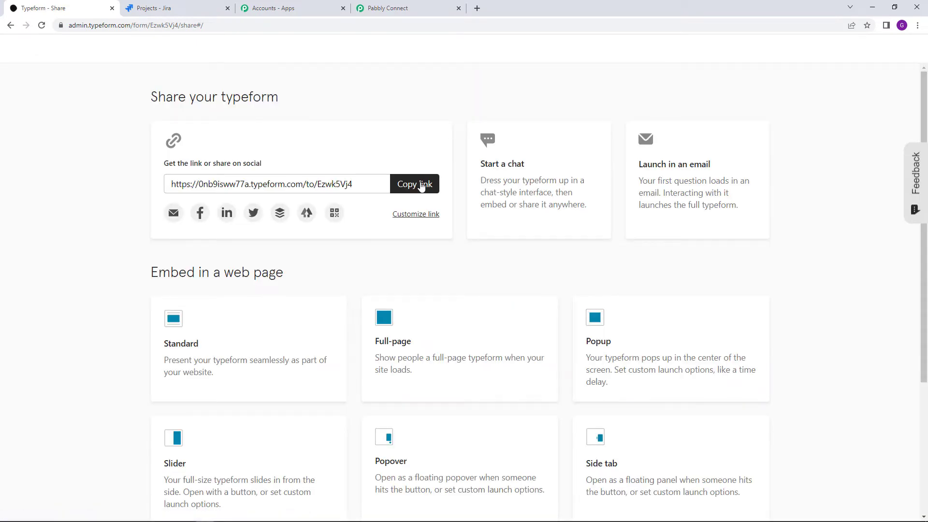
left_click(422, 186)
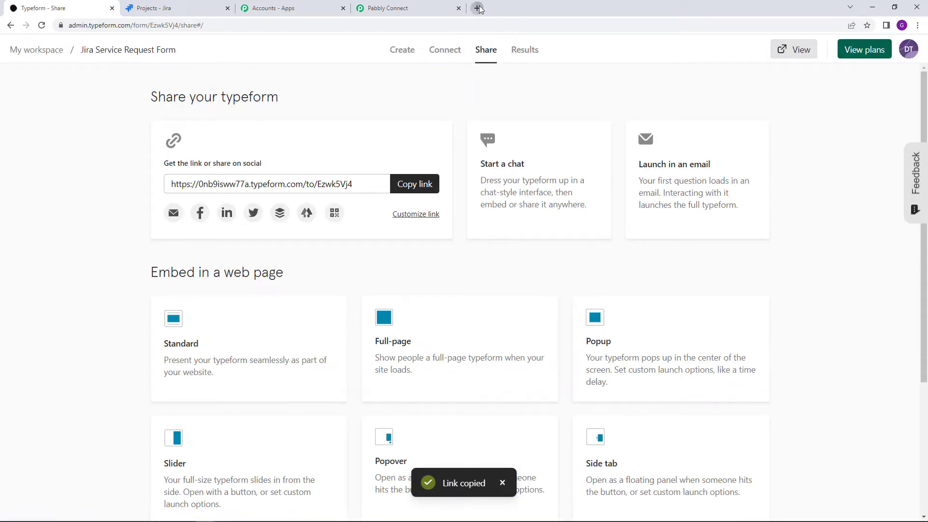
left_click(478, 8)
right_click(462, 28)
left_click(510, 91)
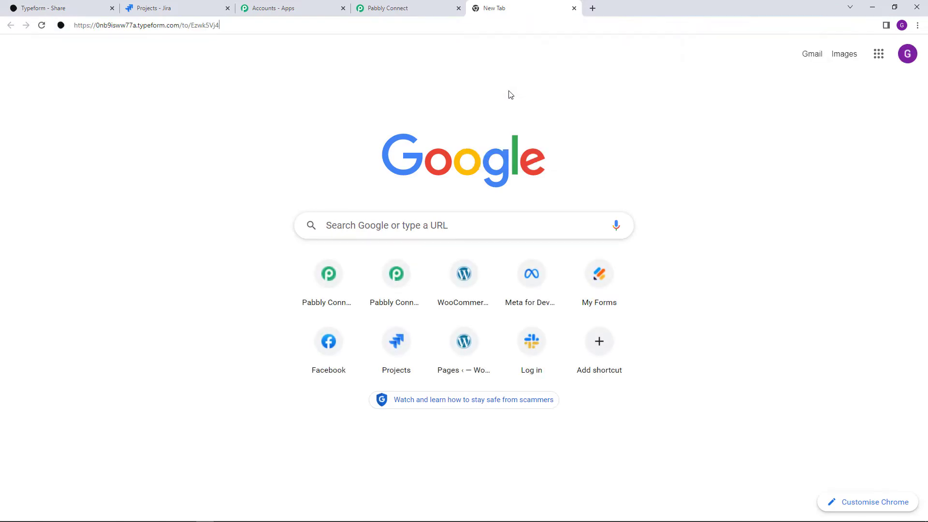
Load the form and answer the name and e-mail questions with test details
key("Return")
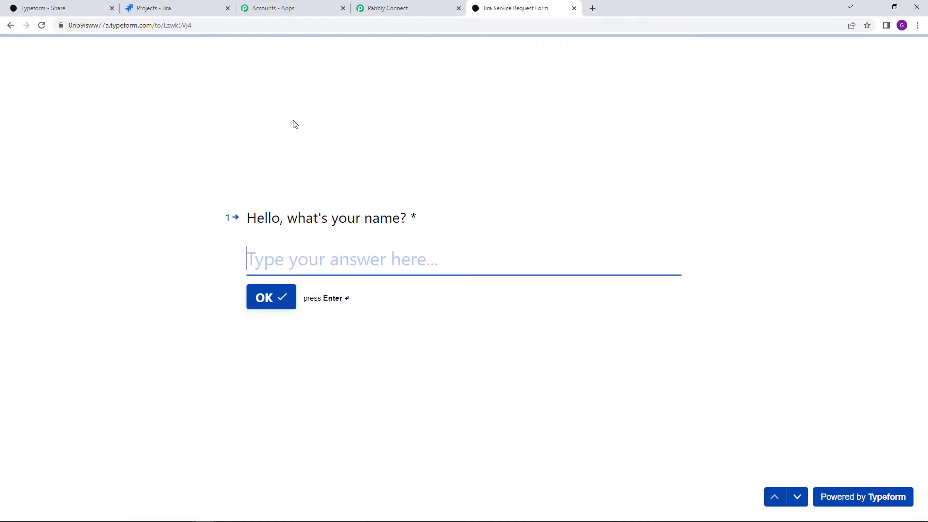
left_click(299, 261)
left_click(208, 270)
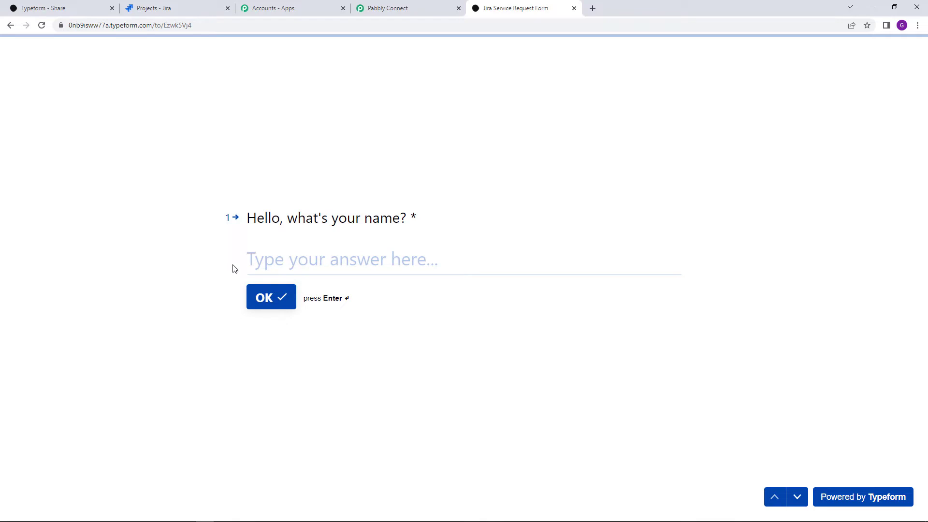
left_click(263, 267)
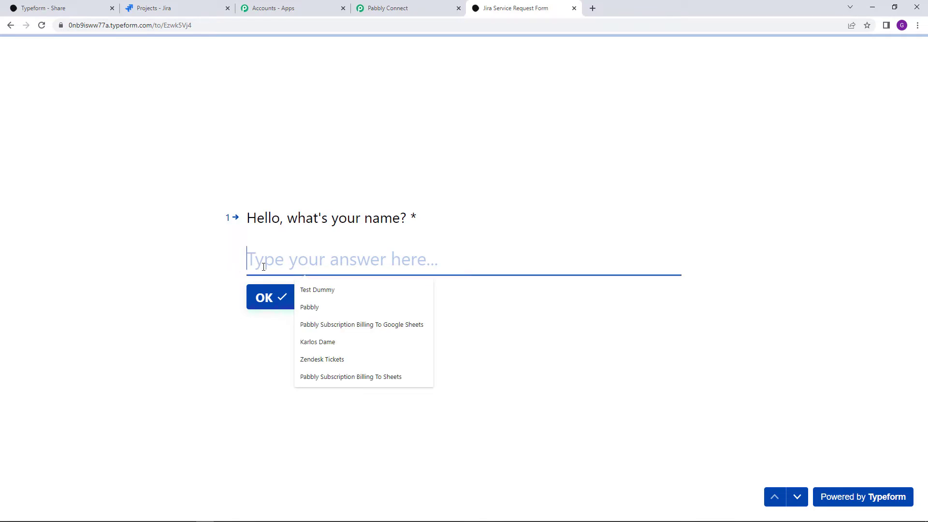
type("Dem")
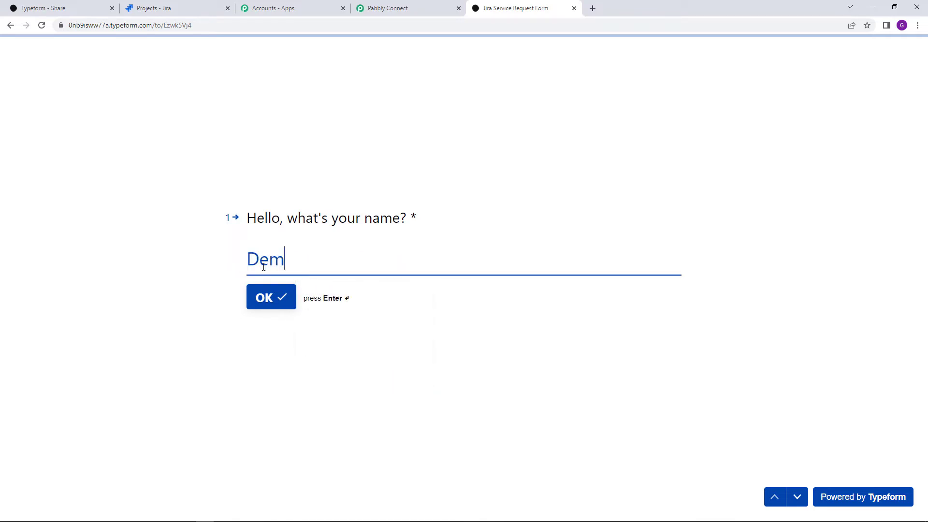
type("o Test")
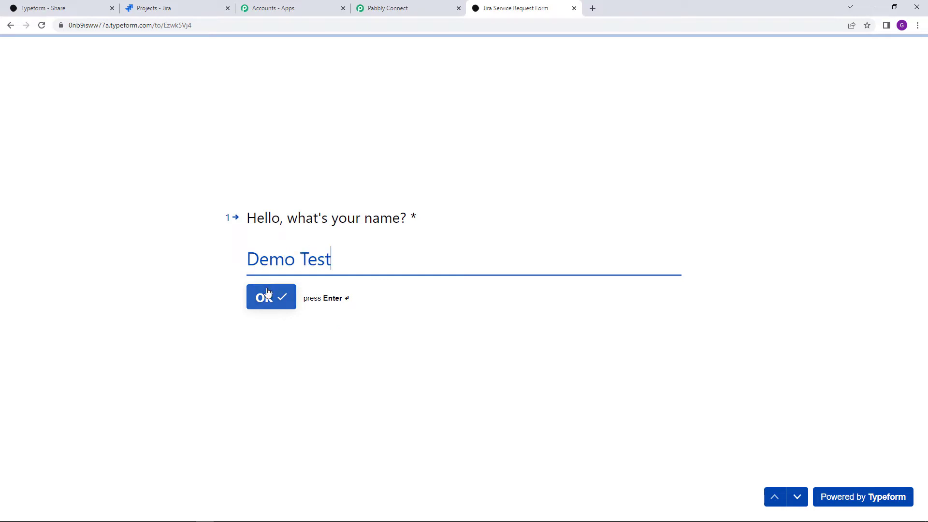
left_click(268, 292)
left_click(284, 266)
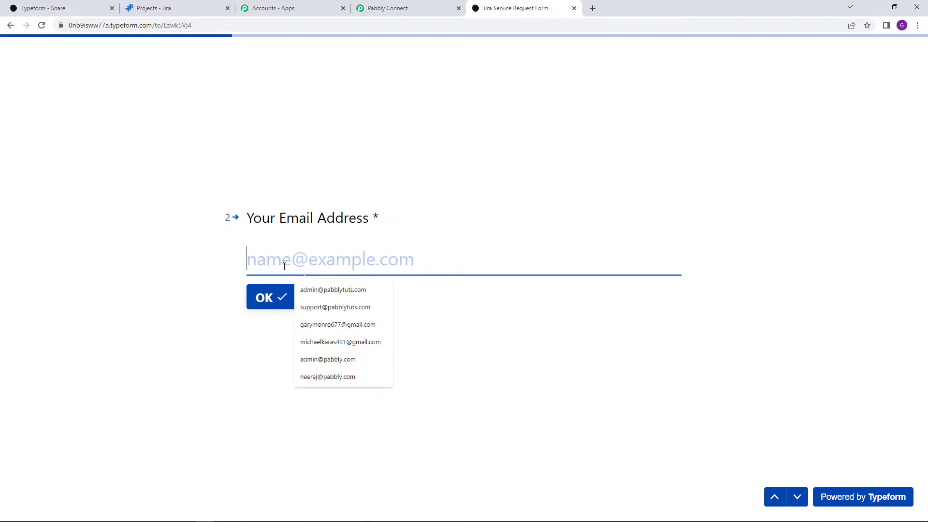
type("ex")
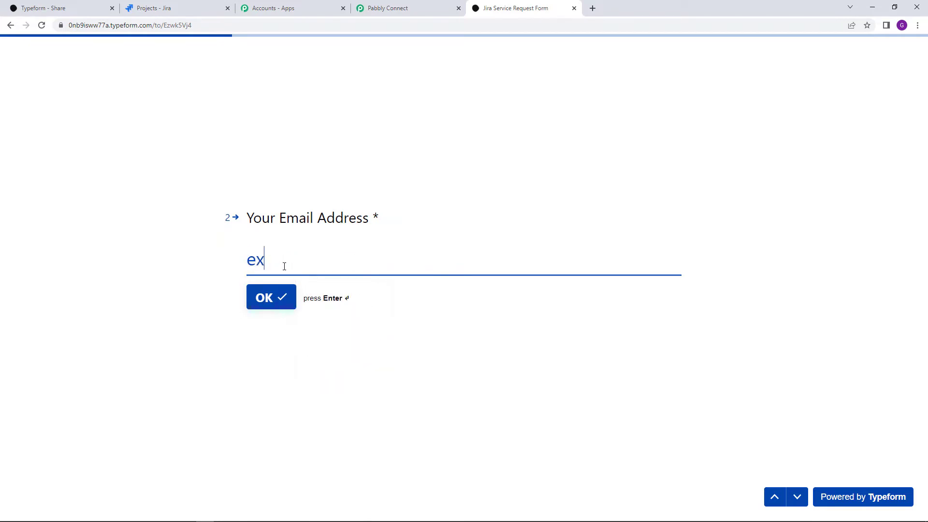
type("ample@example.com")
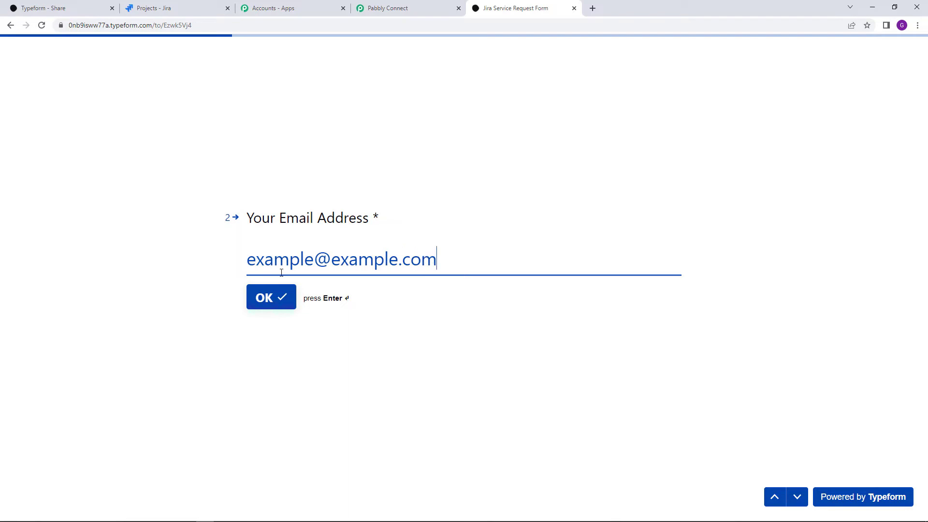
left_click(269, 300)
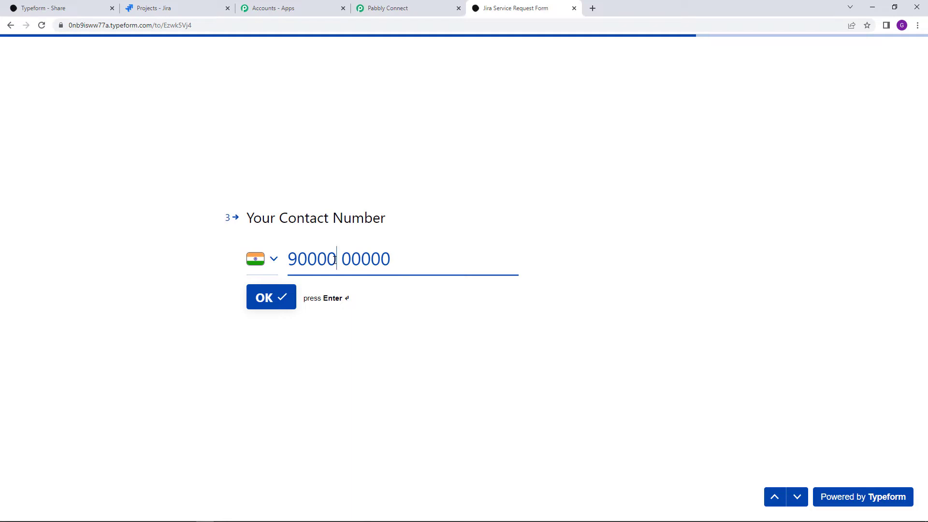
Replace the contact number with a test number, choose Computer Support, and submit the form
triple_click(335, 259)
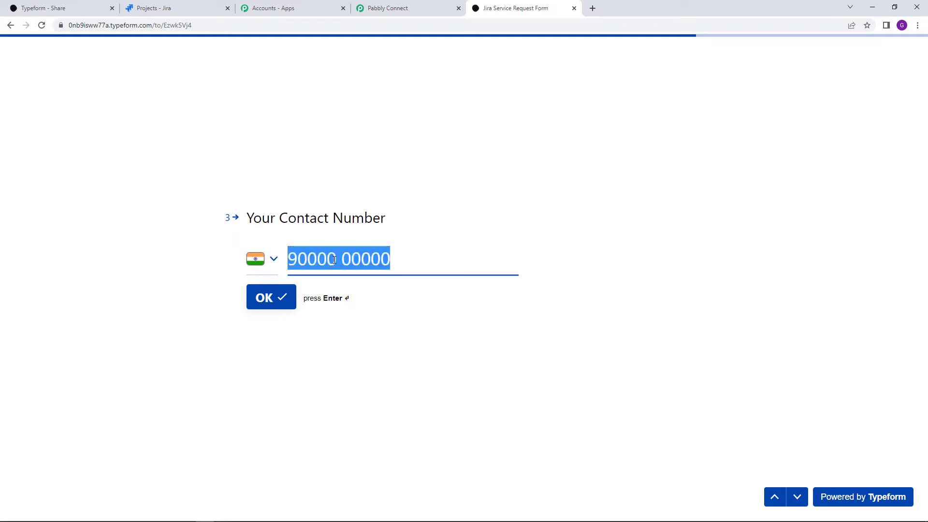
type("9")
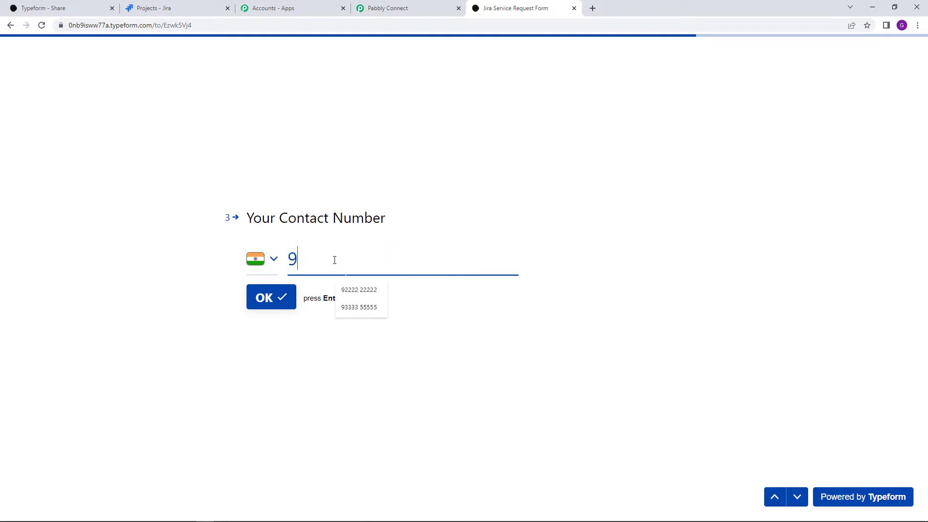
type("0000 00000")
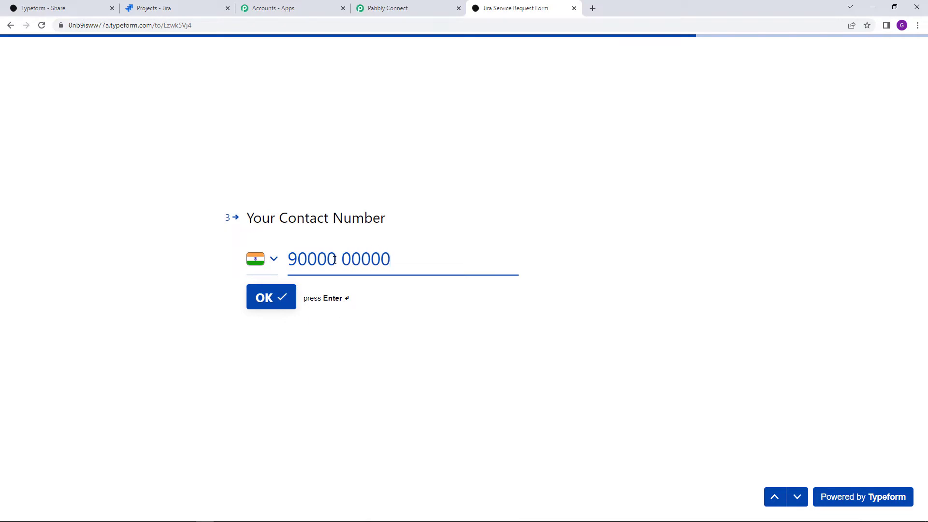
left_click(272, 304)
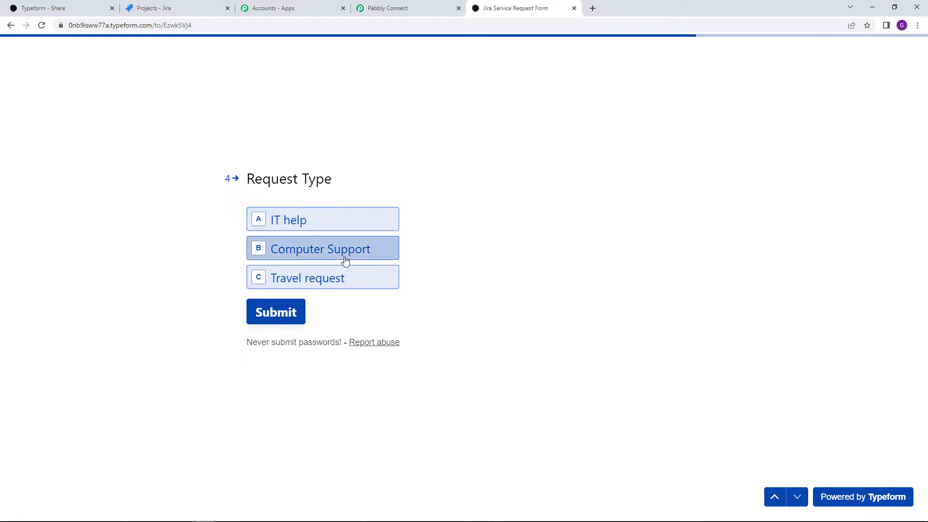
left_click(327, 250)
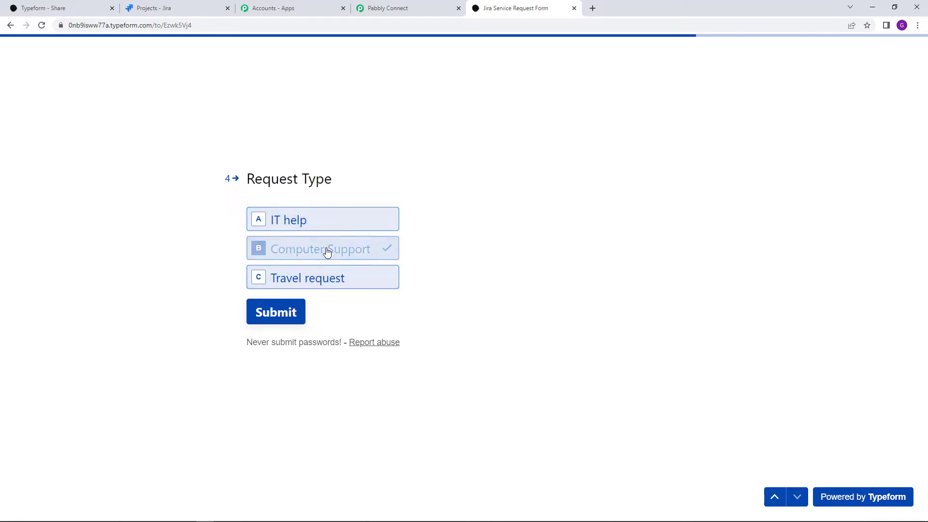
left_click(277, 314)
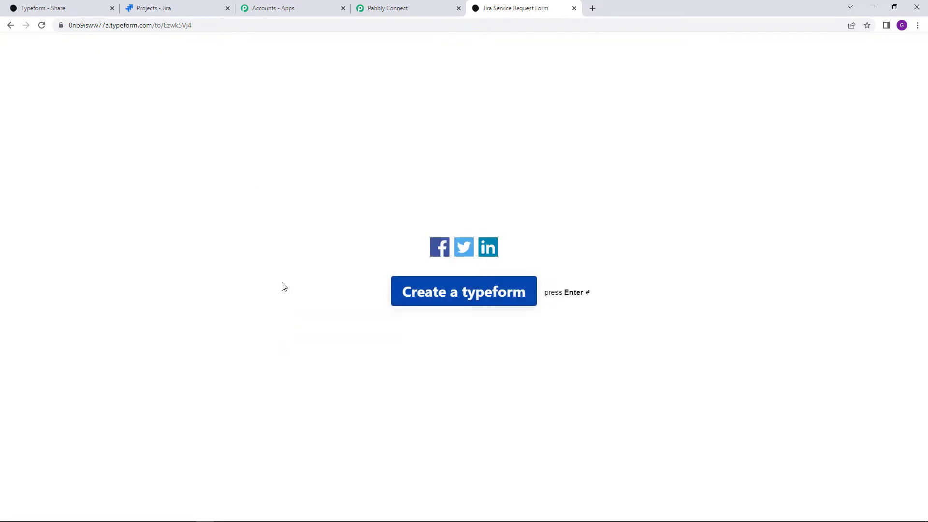
Return to Pabbly Connect and scroll through the captured Typeform response answers
left_click(391, 4)
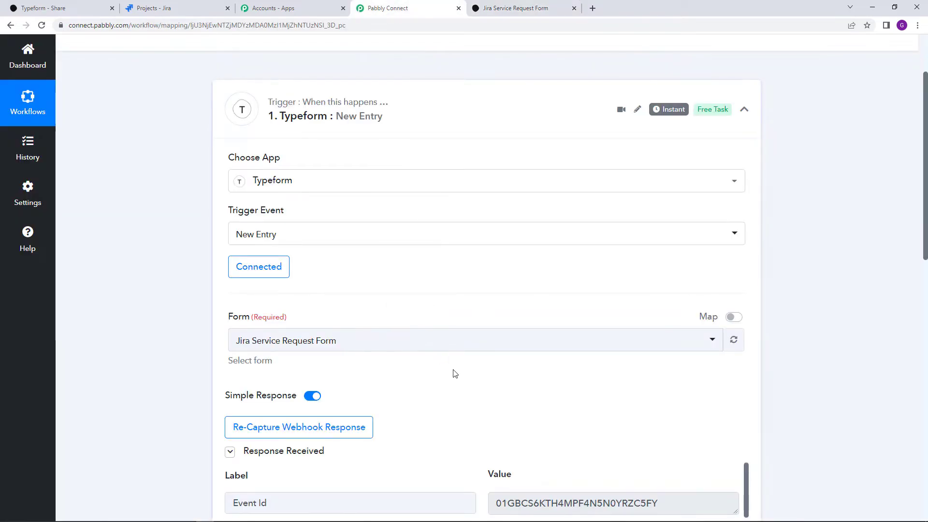
scroll(484, 375, "down", 6)
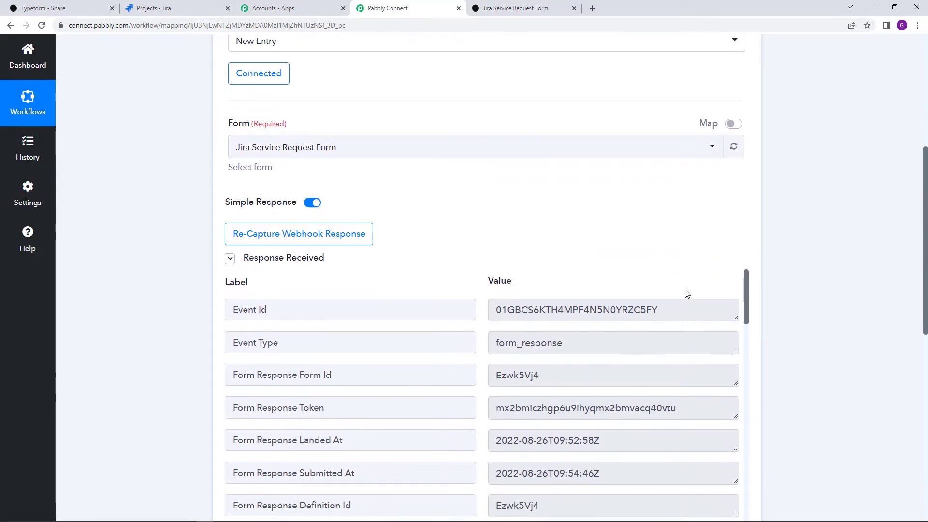
scroll(651, 238, "down", 4)
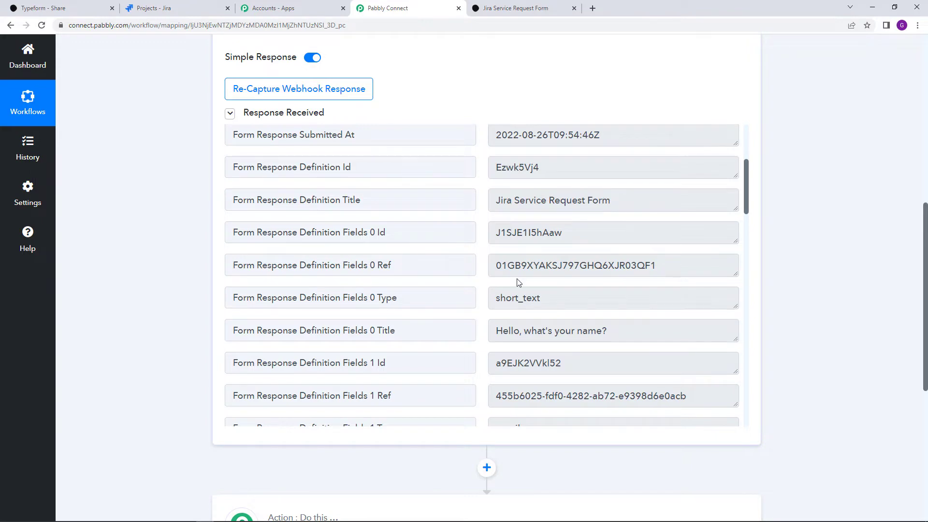
scroll(518, 283, "down", 9)
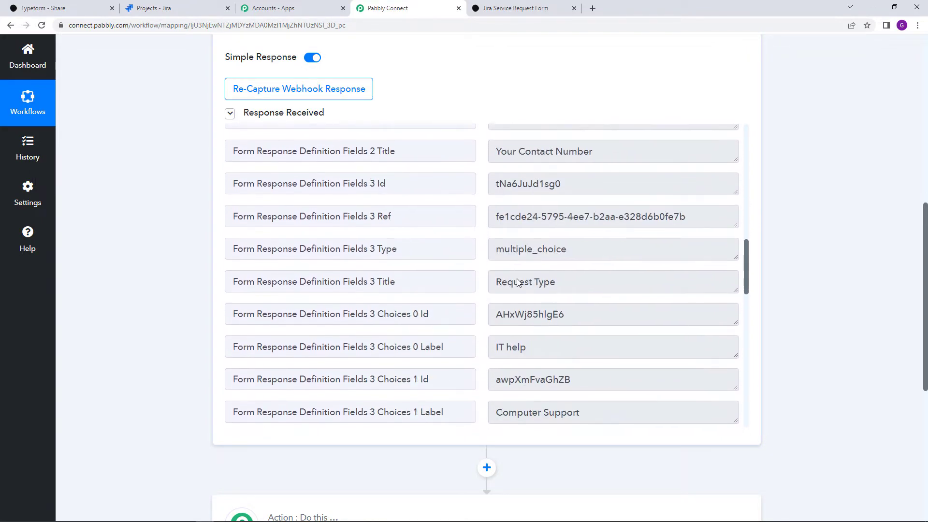
scroll(517, 283, "down", 4)
scroll(517, 280, "up", 3)
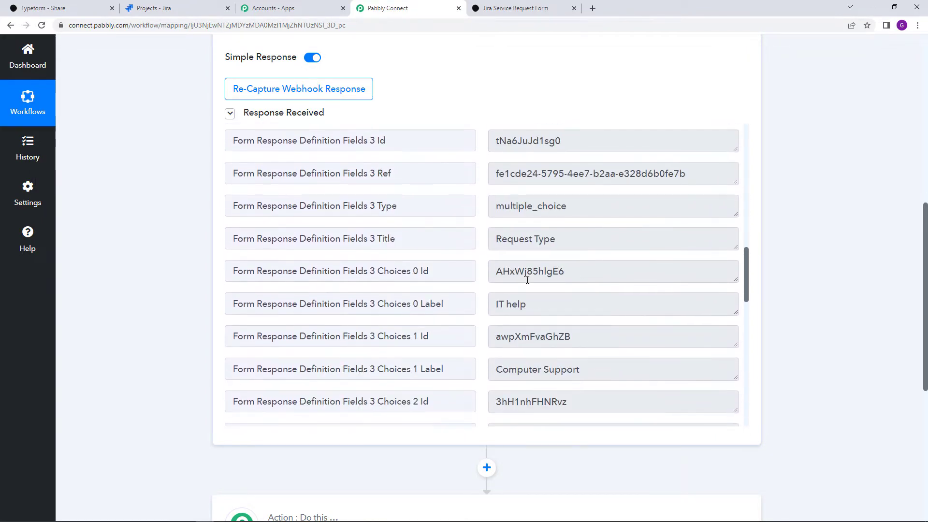
scroll(527, 279, "down", 5)
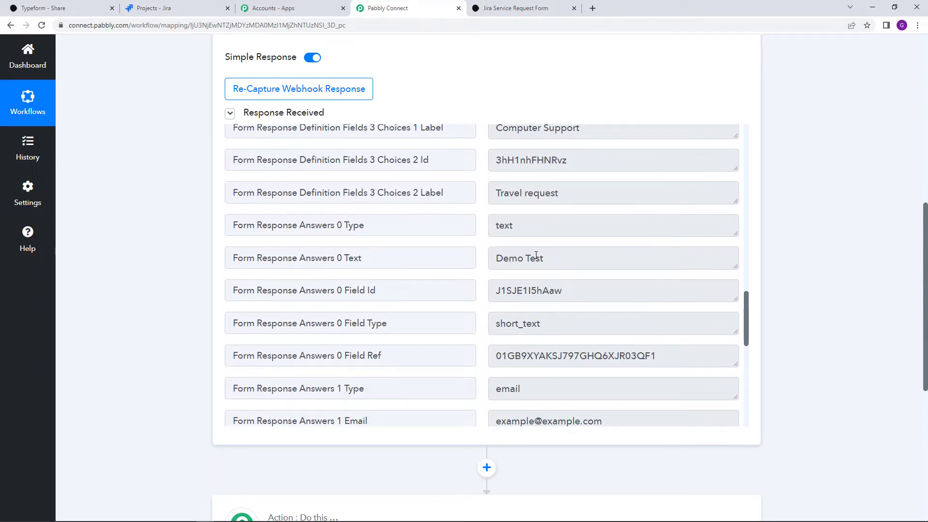
scroll(520, 261, "down", 4)
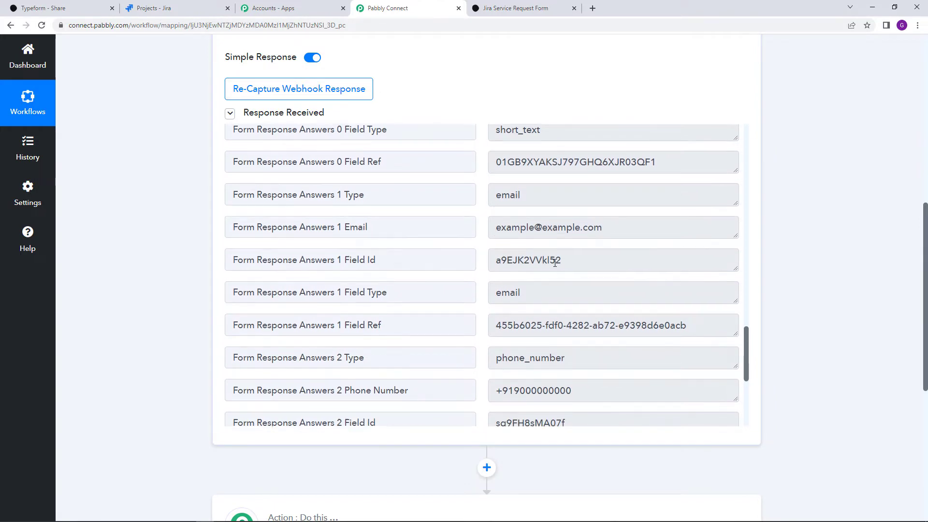
scroll(595, 242, "down", 4)
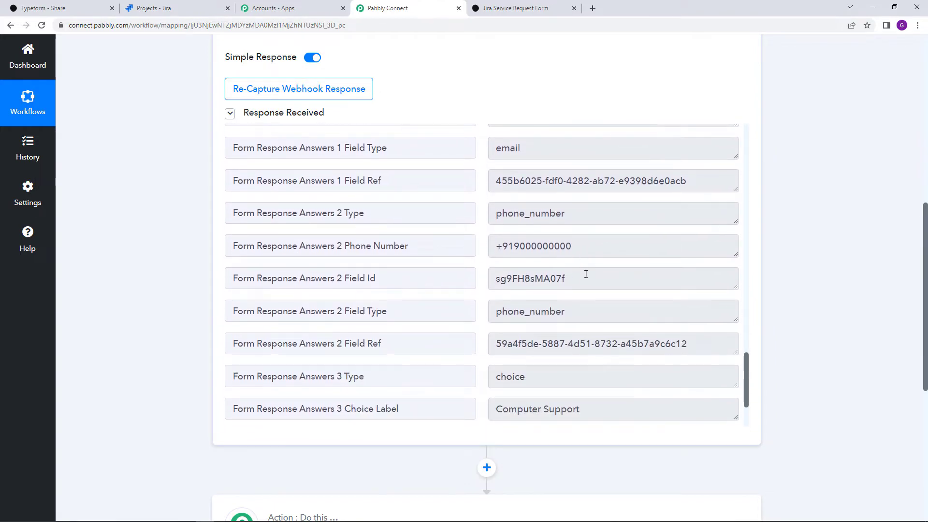
scroll(586, 275, "down", 3)
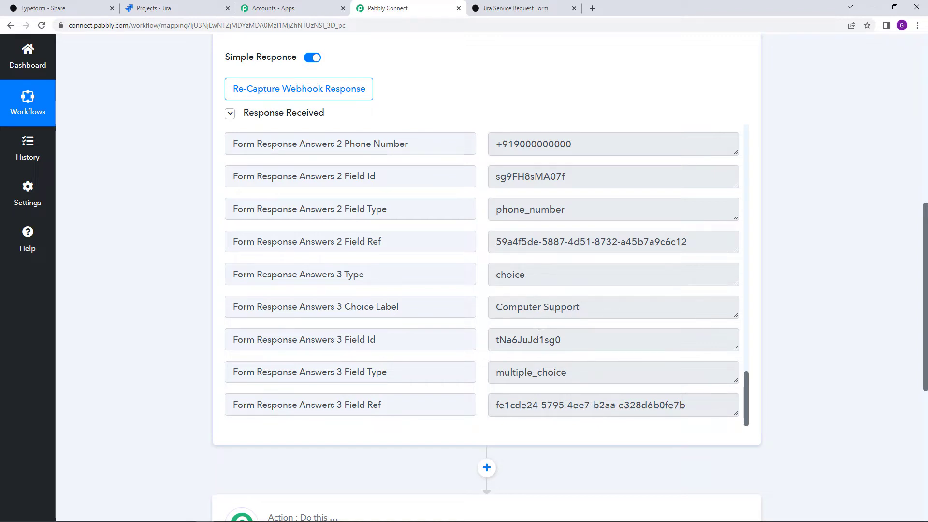
scroll(537, 334, "down", 7)
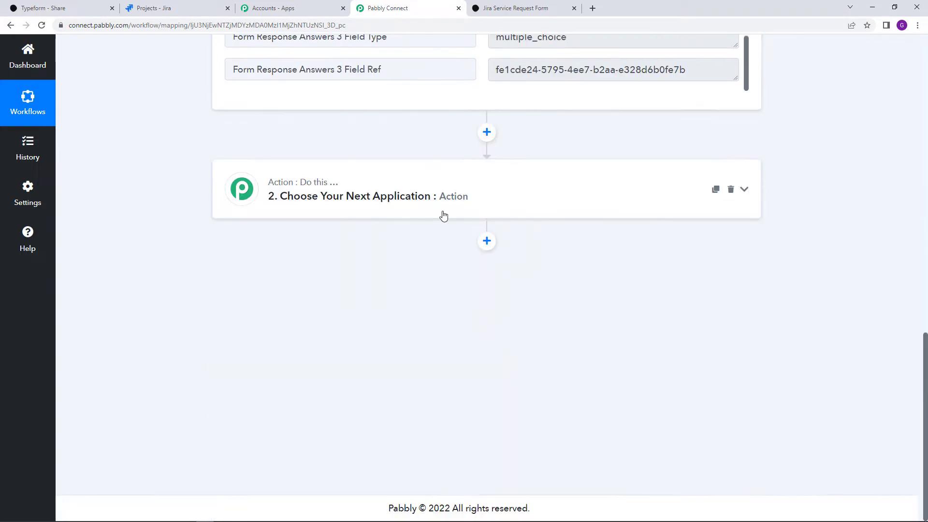
Set the action step to Jira Service Management with the Create Customer Request event
left_click(442, 213)
left_click(429, 265)
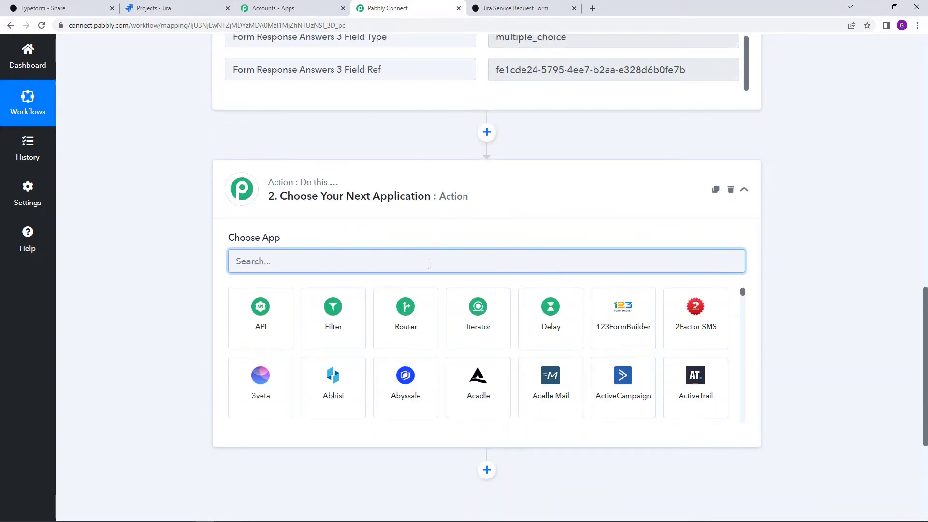
type("jira")
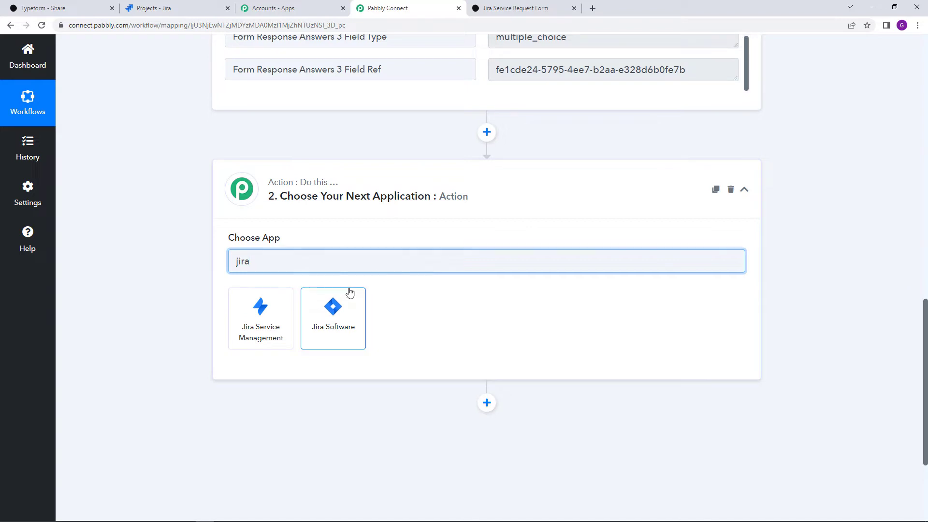
left_click(278, 311)
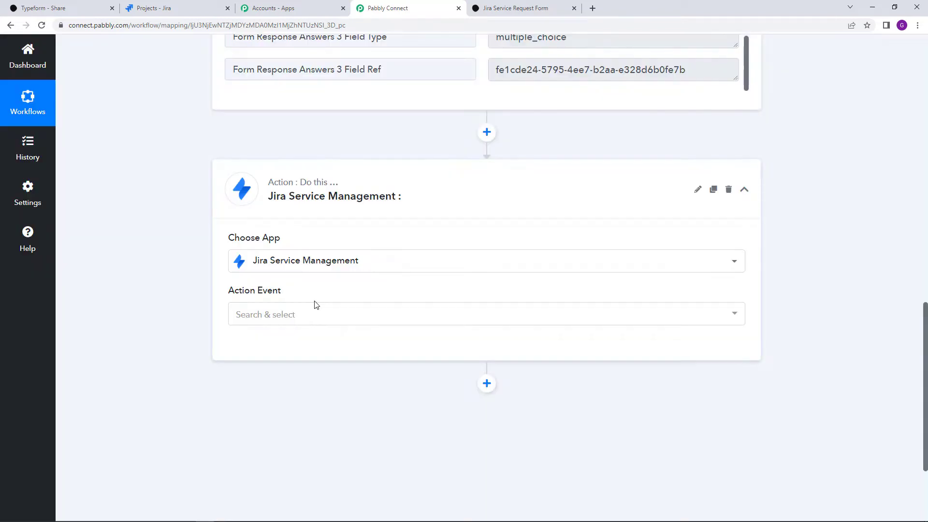
left_click(315, 314)
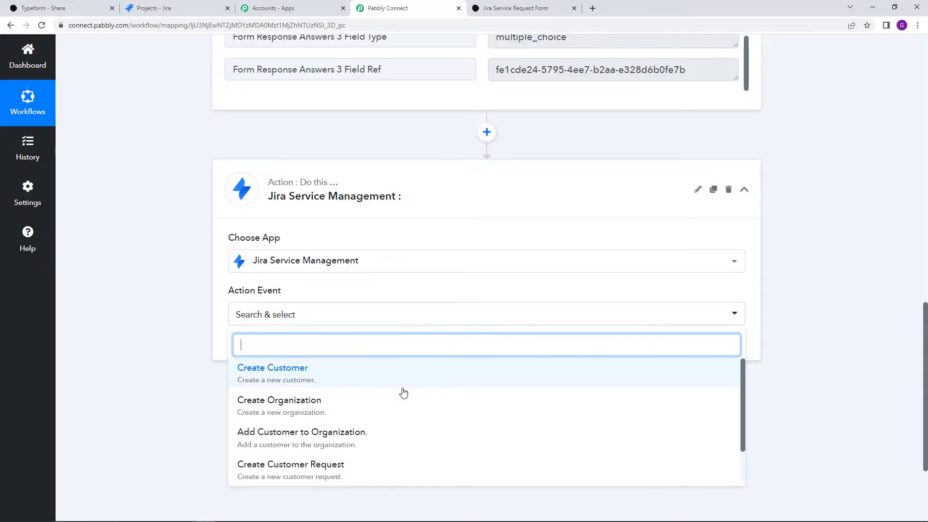
left_click(367, 468)
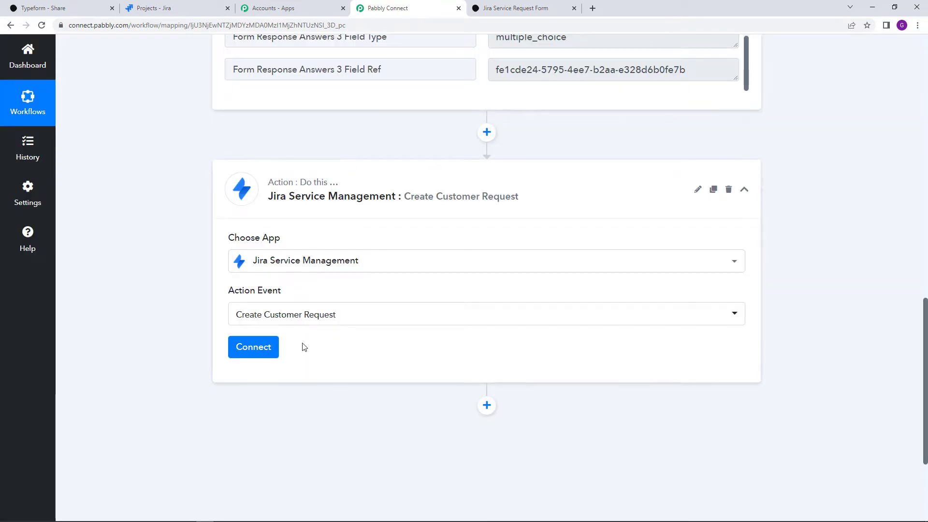
left_click(272, 348)
Authorize a new Jira Service Management connection for the pabbly.atlassian.net site
left_click(429, 160)
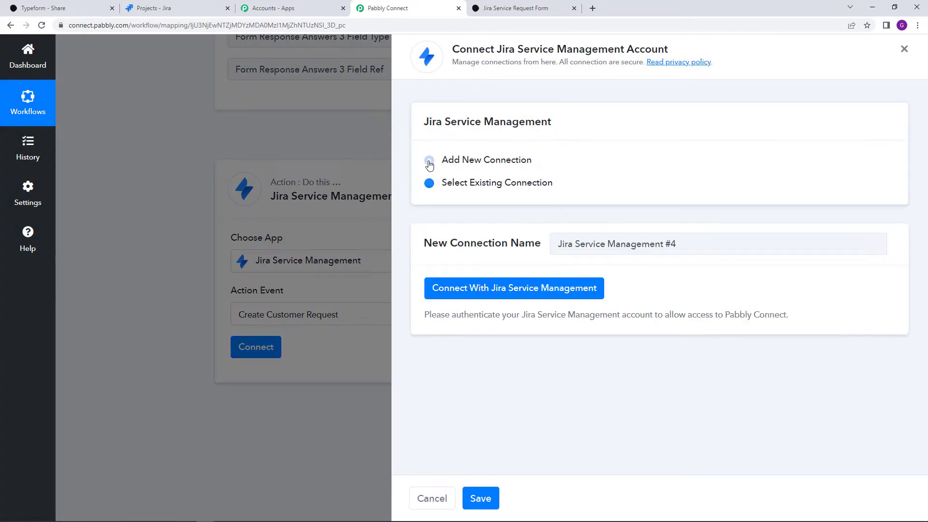
left_click(498, 290)
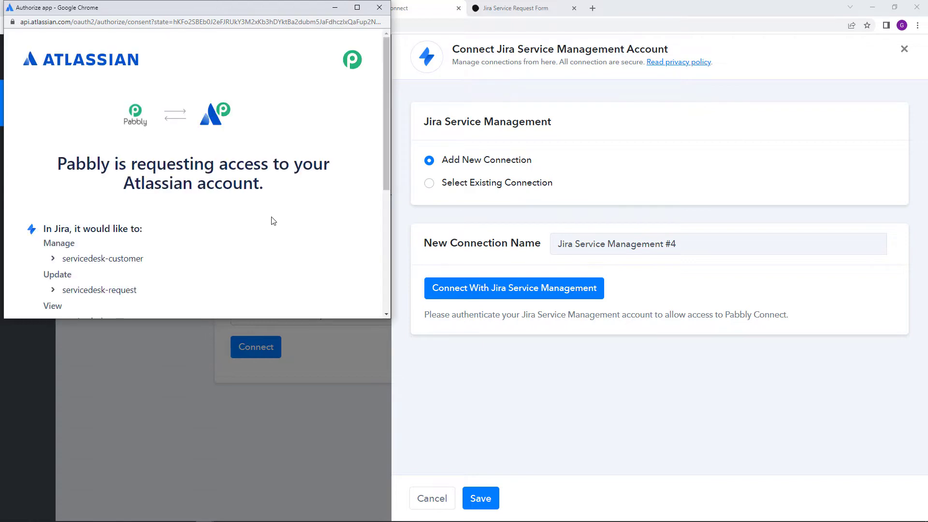
scroll(271, 218, "down", 3)
left_click(140, 252)
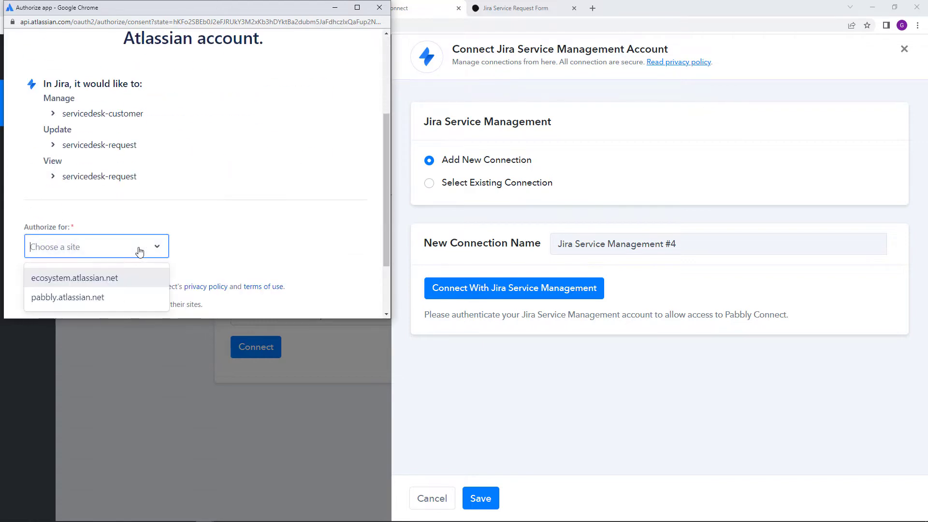
left_click(138, 296)
scroll(251, 245, "down", 2)
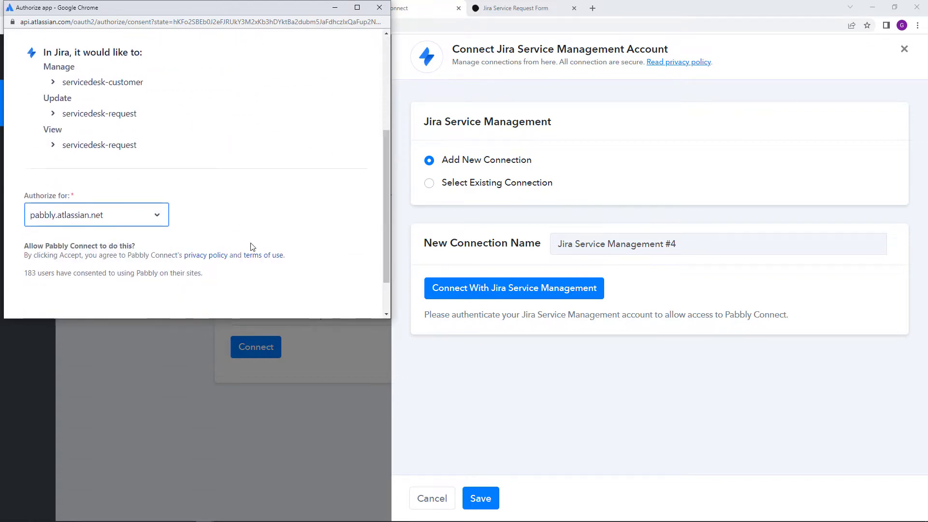
left_click(310, 282)
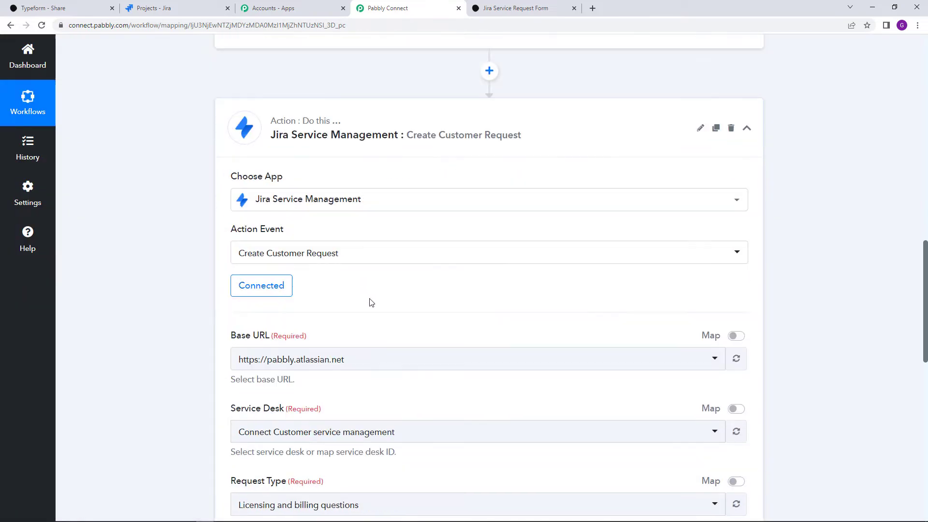
Review the Service Desk options and check the service projects listed in Jira
scroll(371, 302, "down", 3)
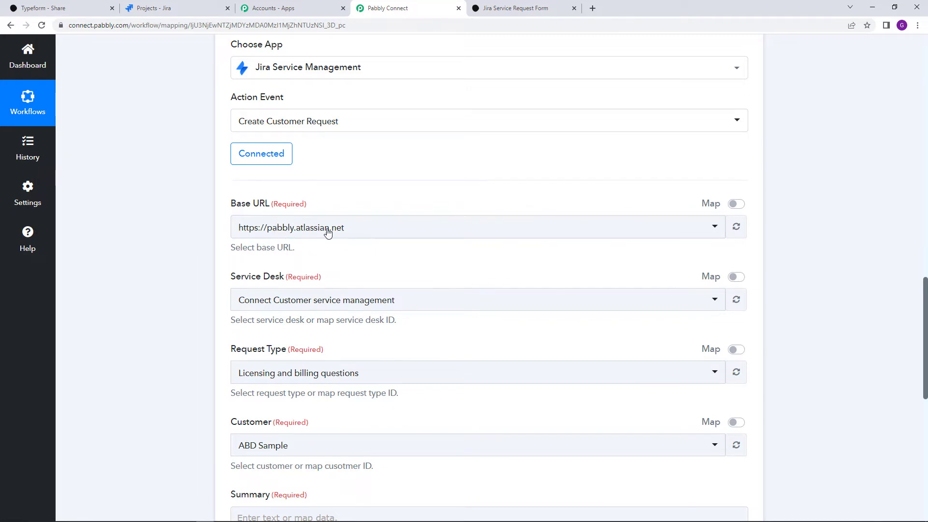
left_click(381, 307)
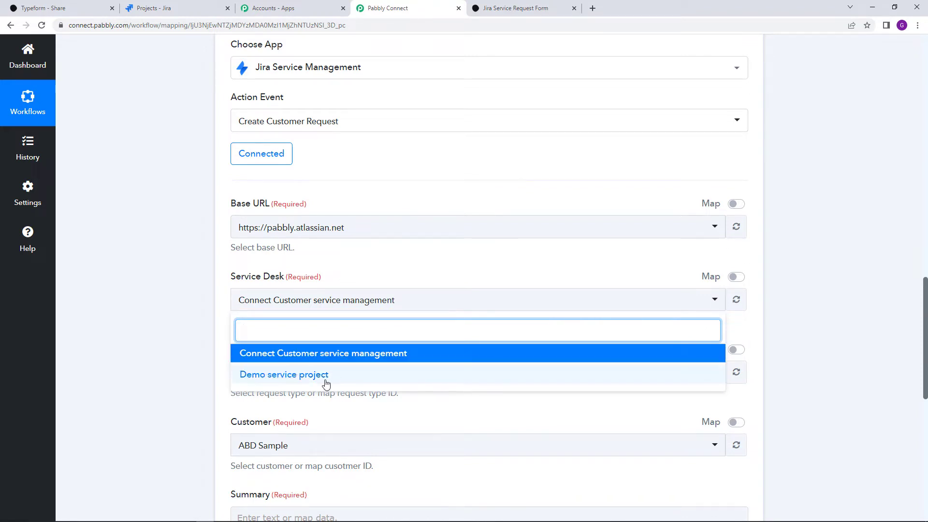
left_click(208, 131)
left_click(145, 7)
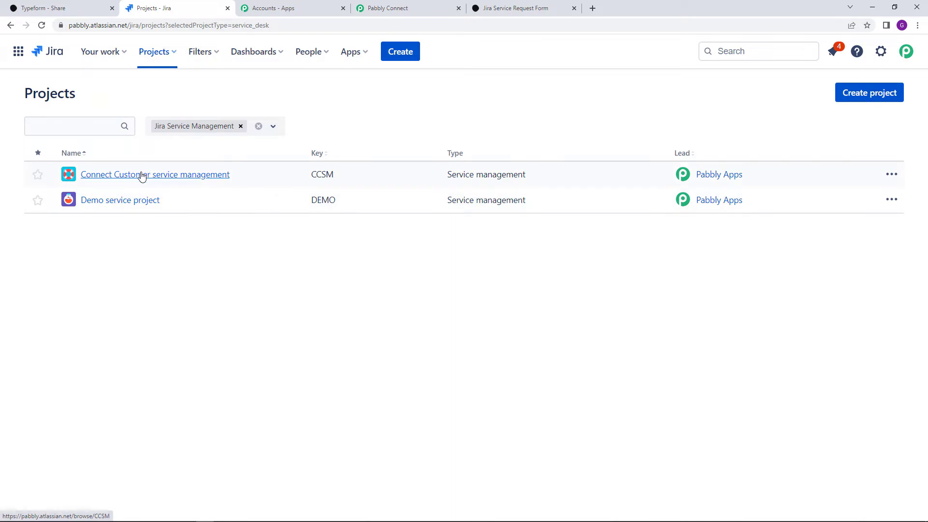
left_click(447, 6)
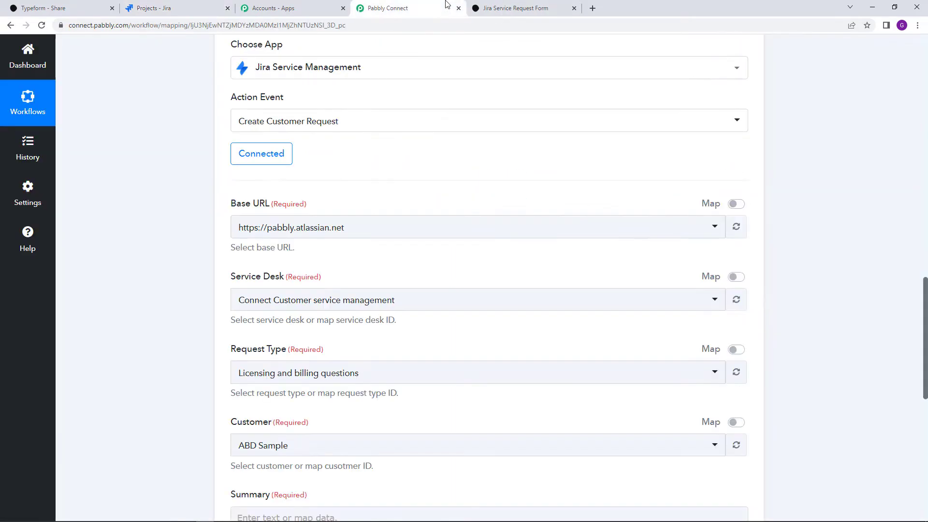
Select Demo service project as the Service Desk, keeping Computer support as Request Type
left_click(386, 303)
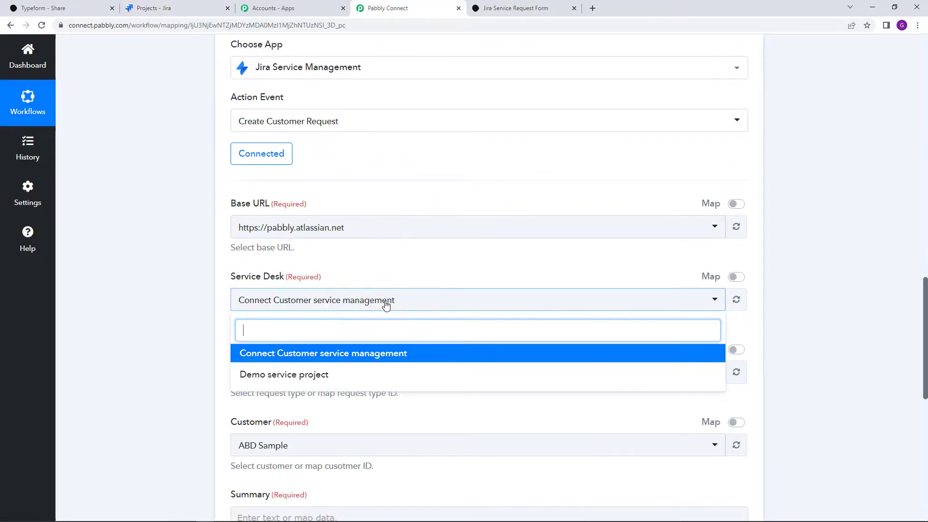
scroll(363, 328, "down", 1)
left_click(363, 329)
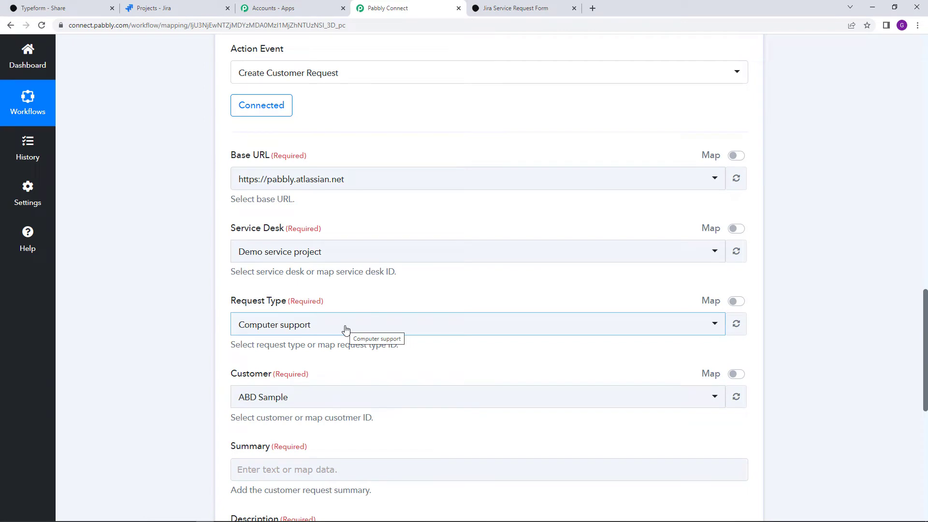
left_click(346, 329)
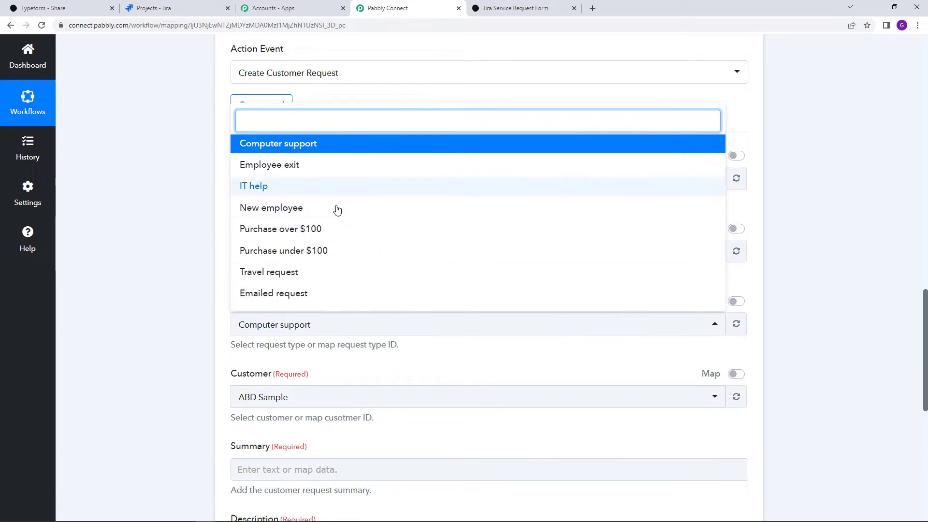
left_click(301, 349)
scroll(342, 346, "up", 10)
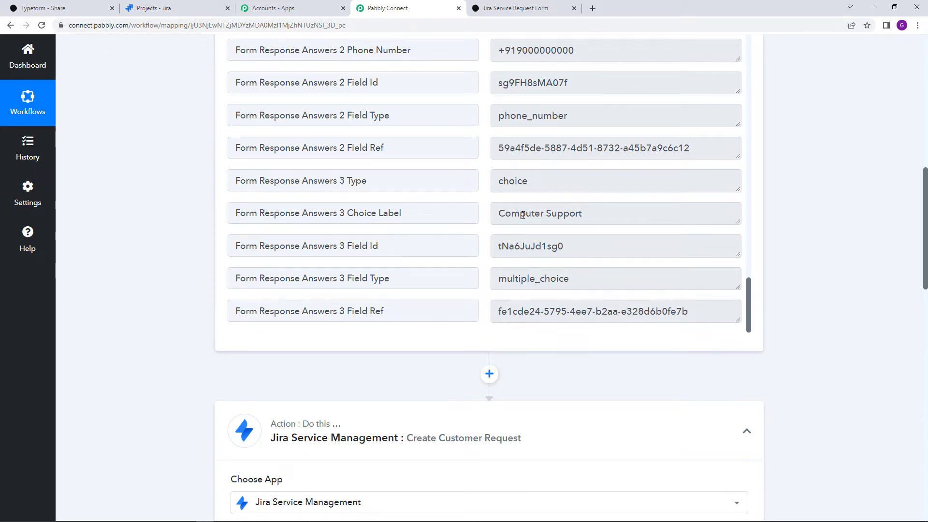
scroll(555, 334, "down", 10)
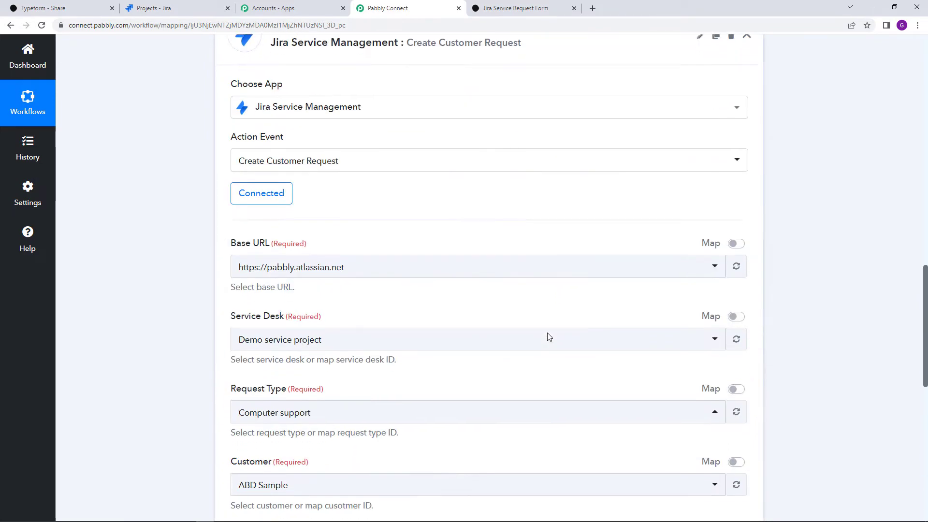
left_click(407, 321)
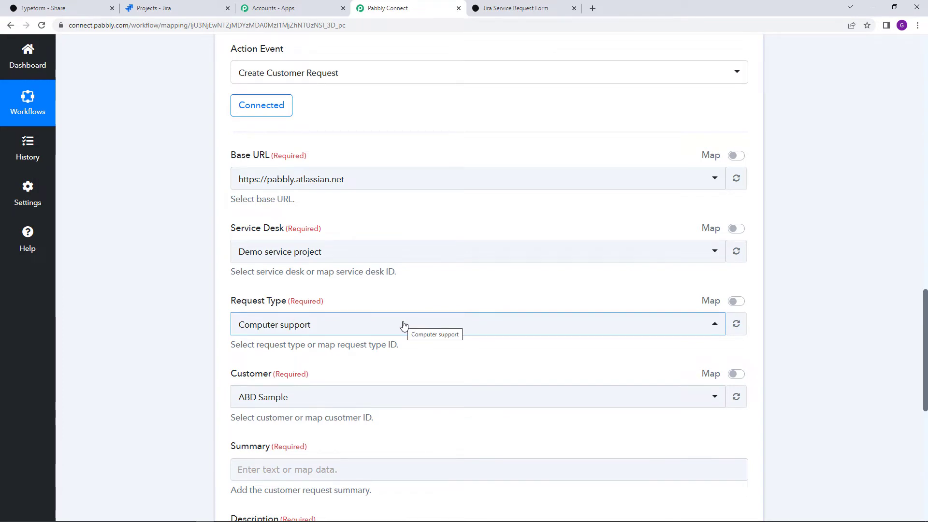
scroll(404, 325, "down", 1)
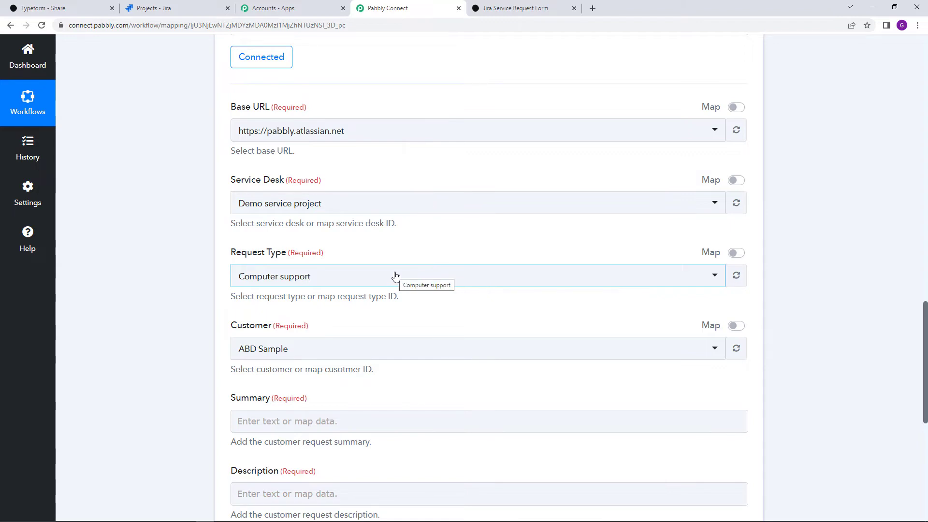
left_click(338, 275)
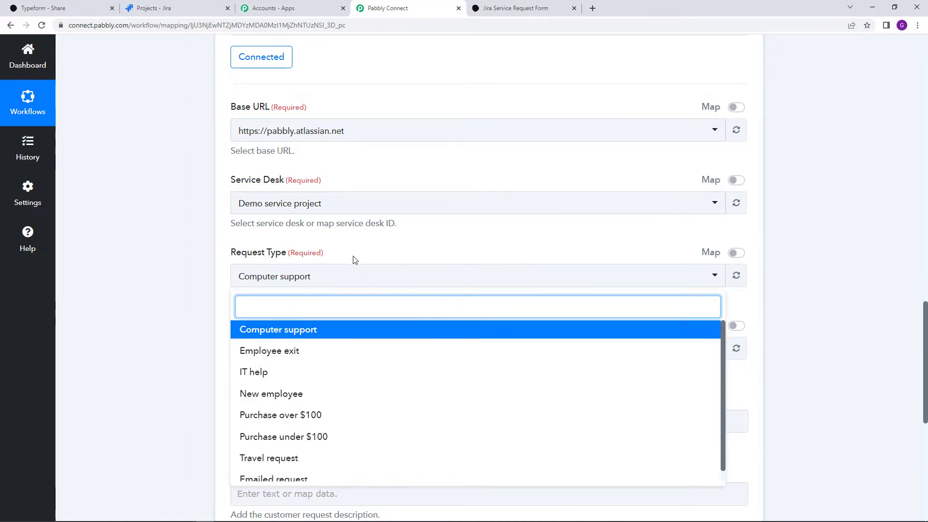
left_click(354, 259)
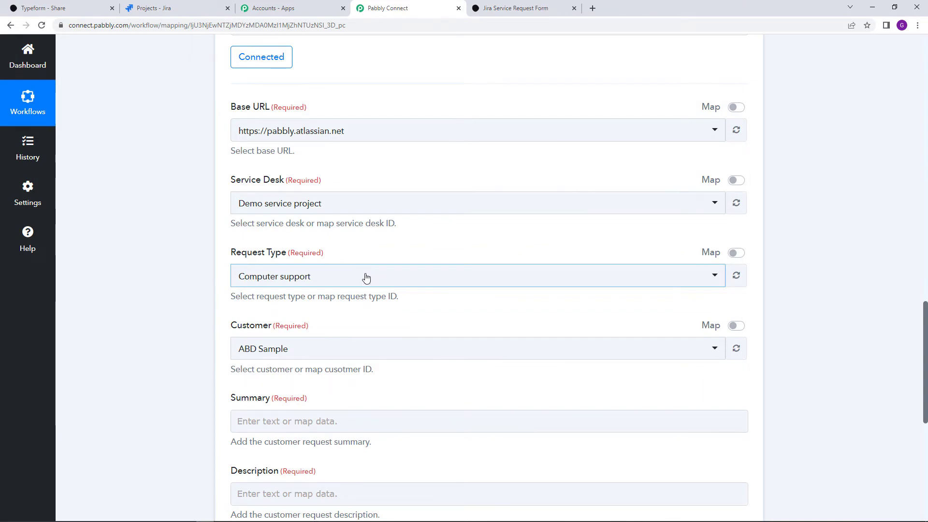
scroll(365, 286, "up", 9)
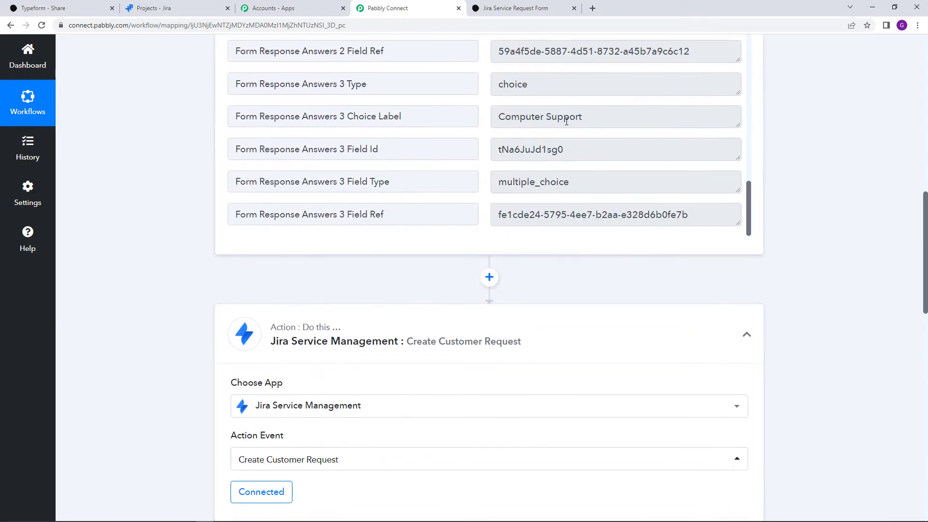
scroll(561, 257, "down", 2)
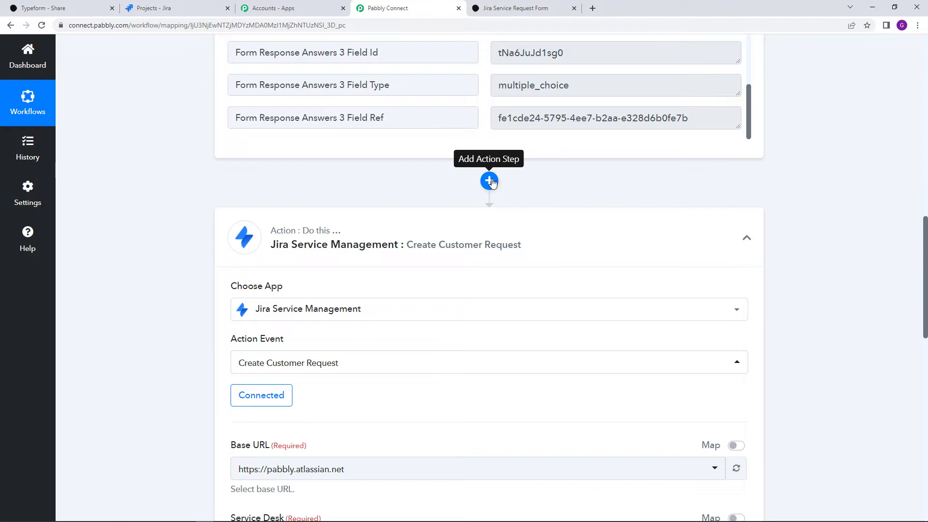
Insert a Lookup Table step with the Lookup Table event before the Jira action and connect it
left_click(490, 181)
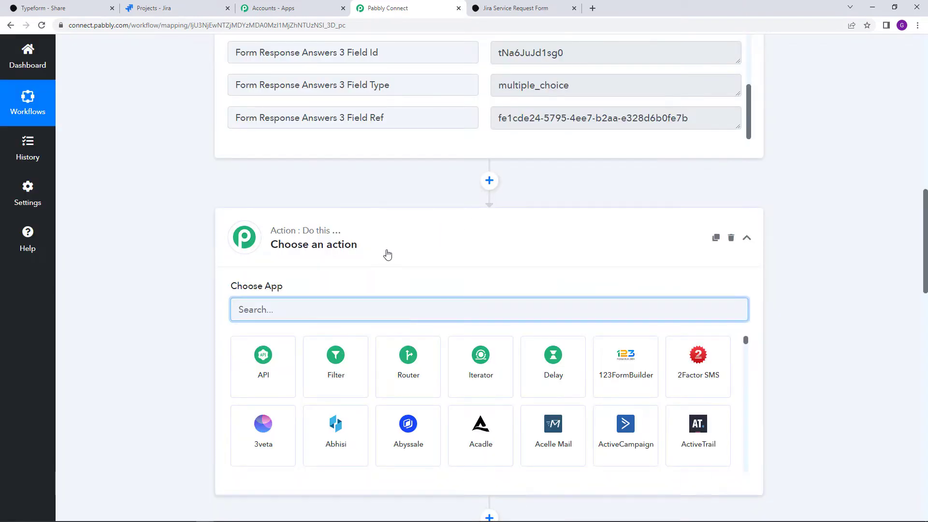
type("look")
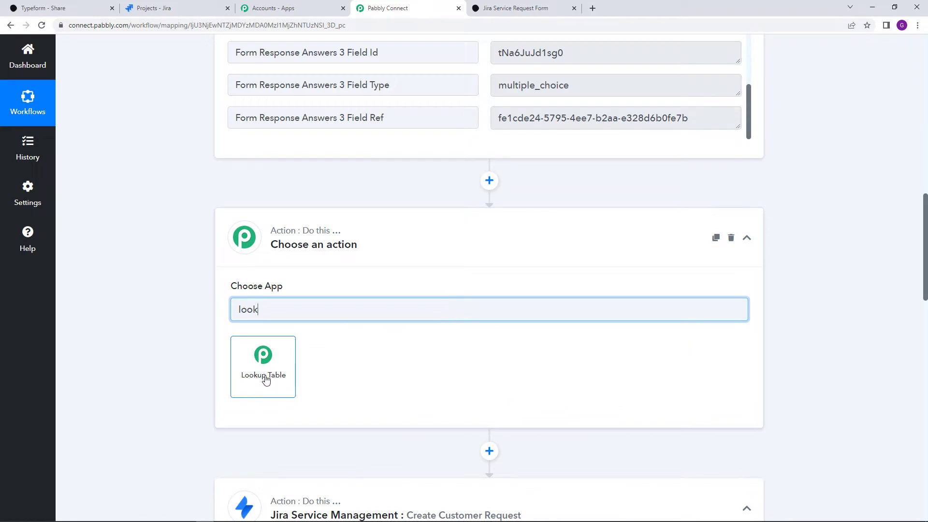
left_click(265, 379)
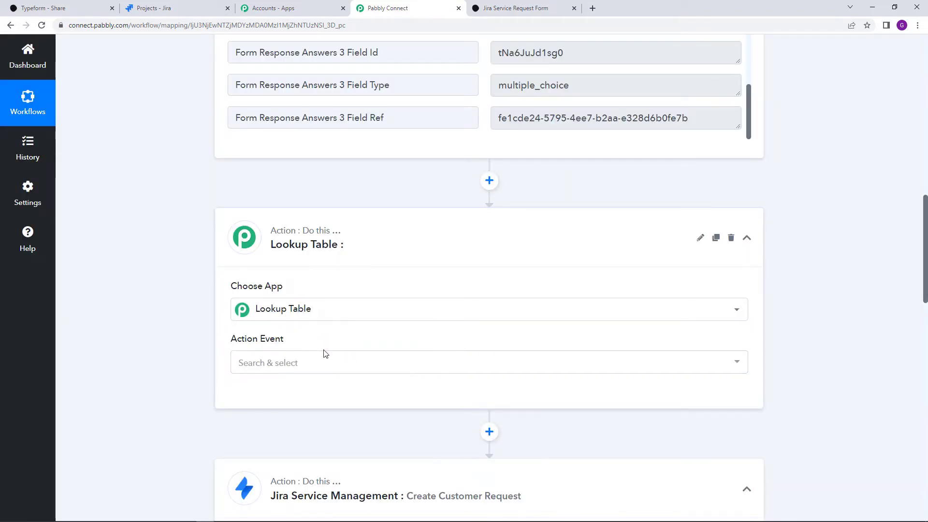
left_click(317, 365)
left_click(284, 415)
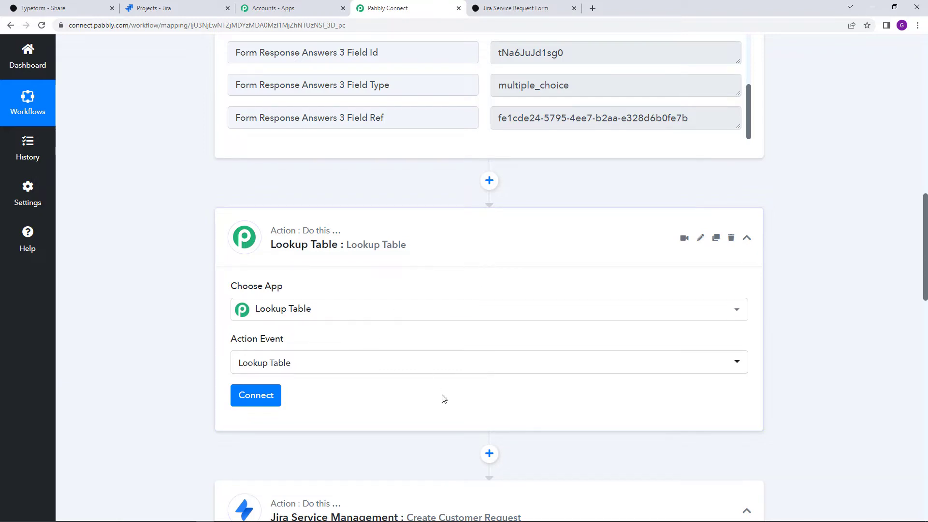
scroll(443, 399, "down", 3)
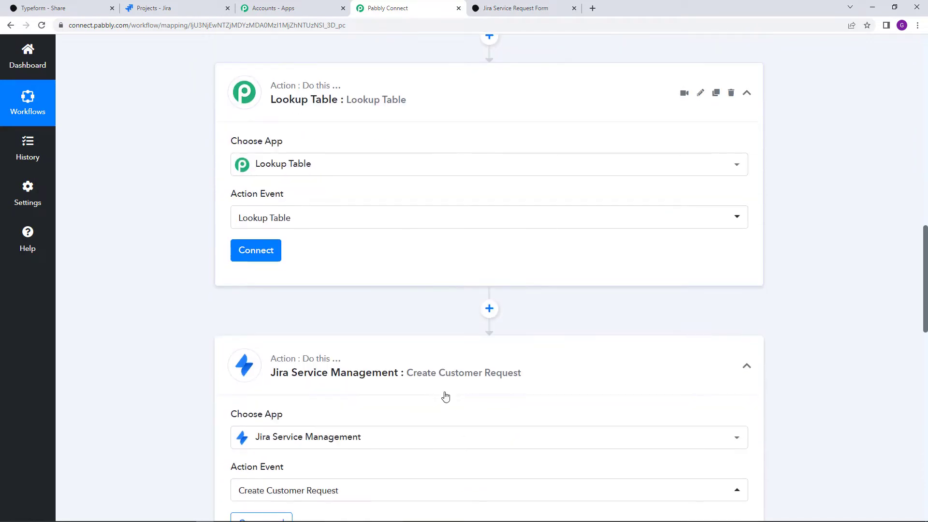
left_click(272, 259)
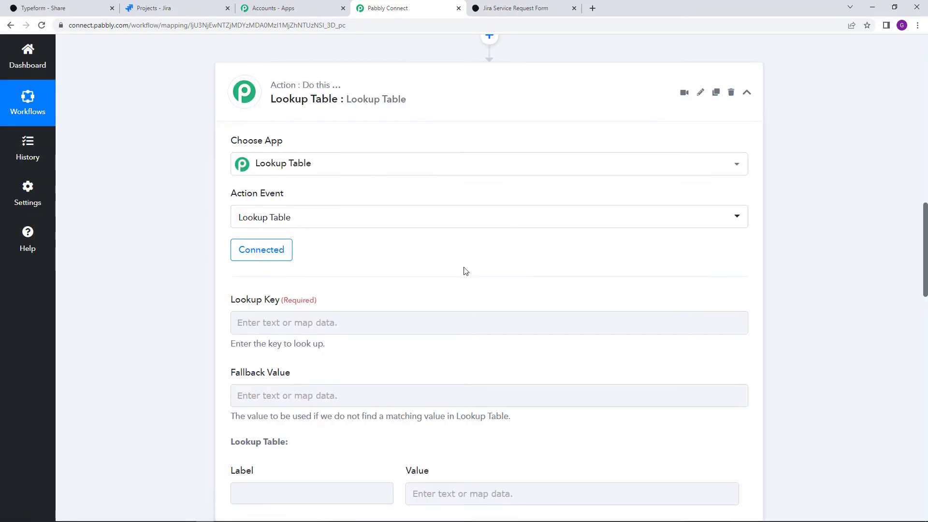
Map the Lookup Key to Form Response Answers 3 Choice Label (Computer Support)
scroll(464, 270, "down", 2)
left_click(360, 227)
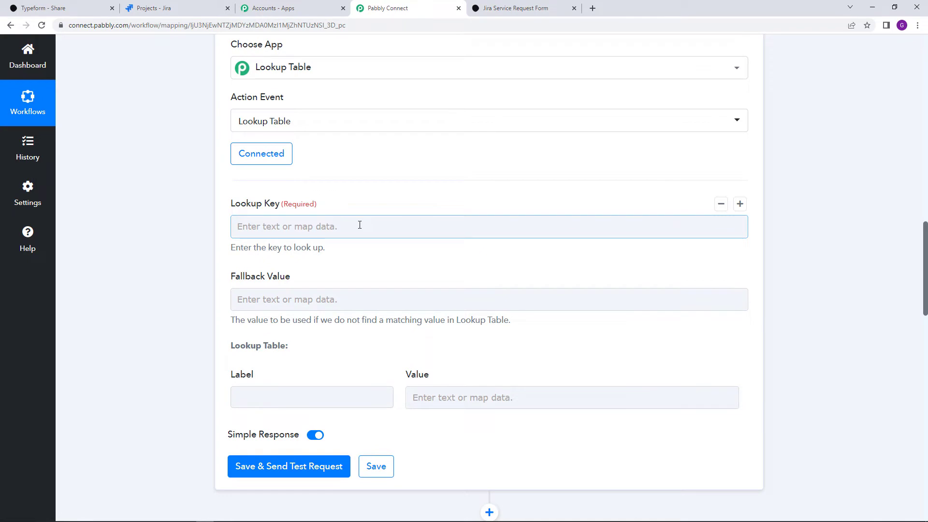
left_click(479, 327)
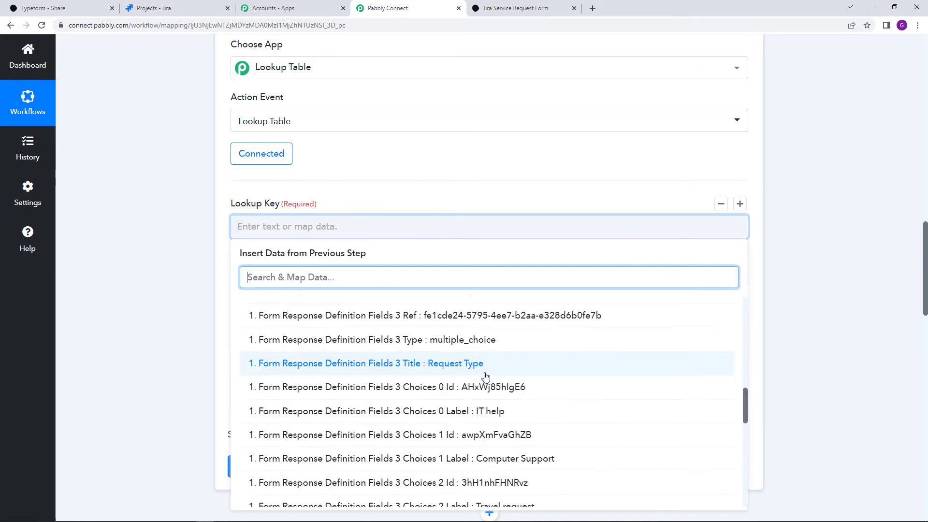
scroll(486, 377, "down", 10)
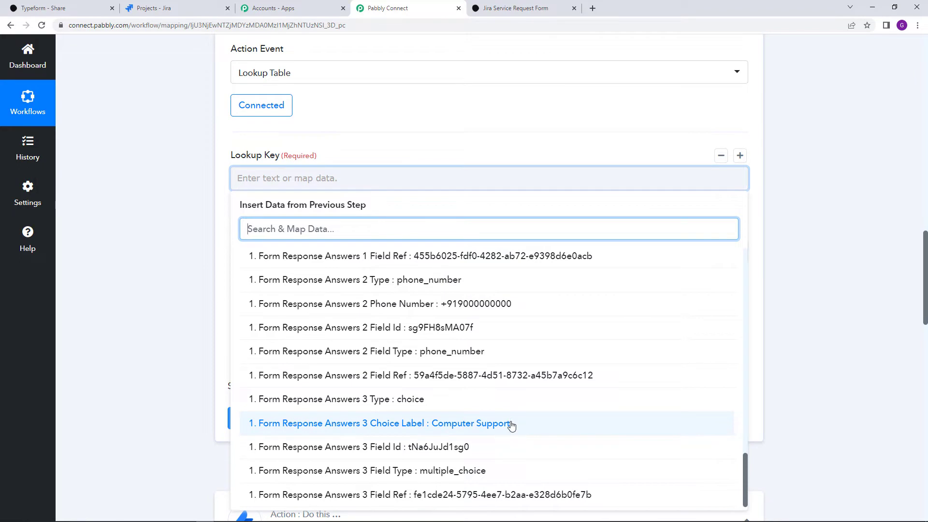
left_click(511, 424)
left_click(448, 145)
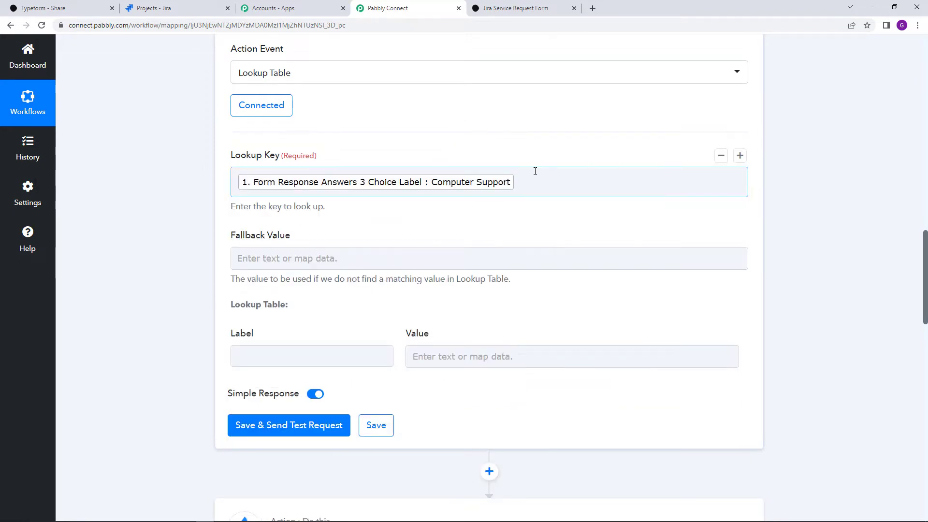
scroll(532, 173, "down", 2)
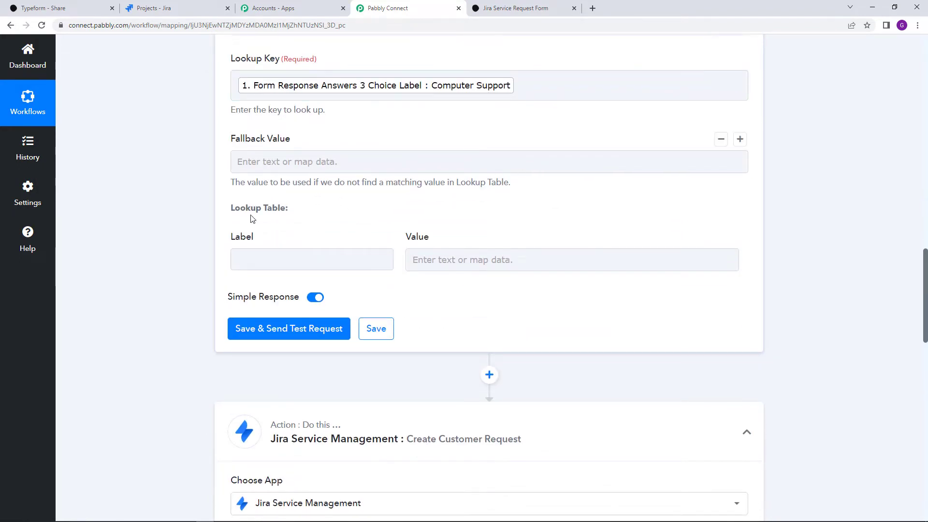
scroll(272, 247, "up", 1)
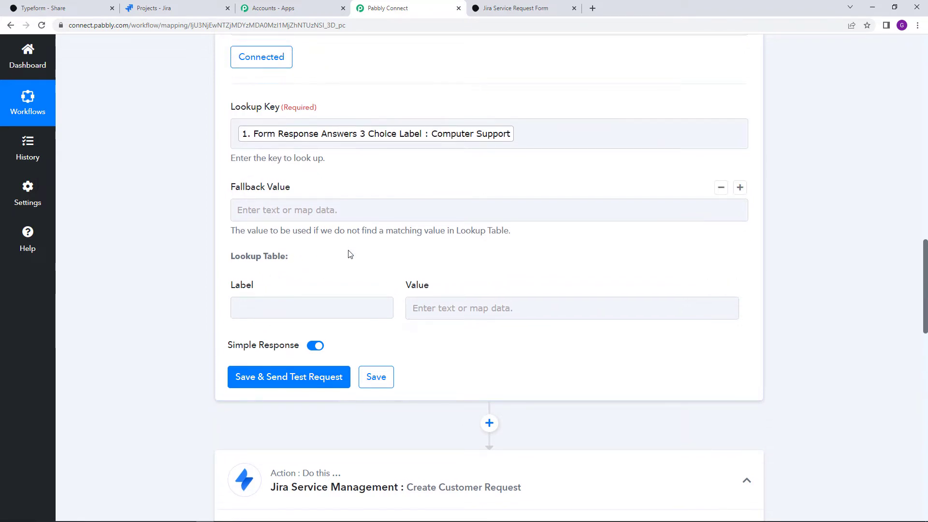
left_click(293, 313)
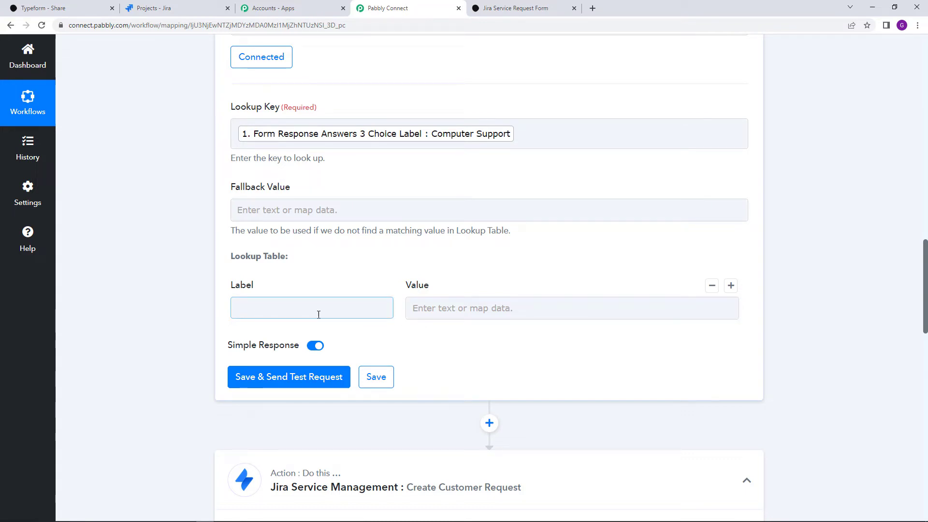
Check the Jira request type names and enter IT help as the first lookup label
scroll(452, 376, "down", 12)
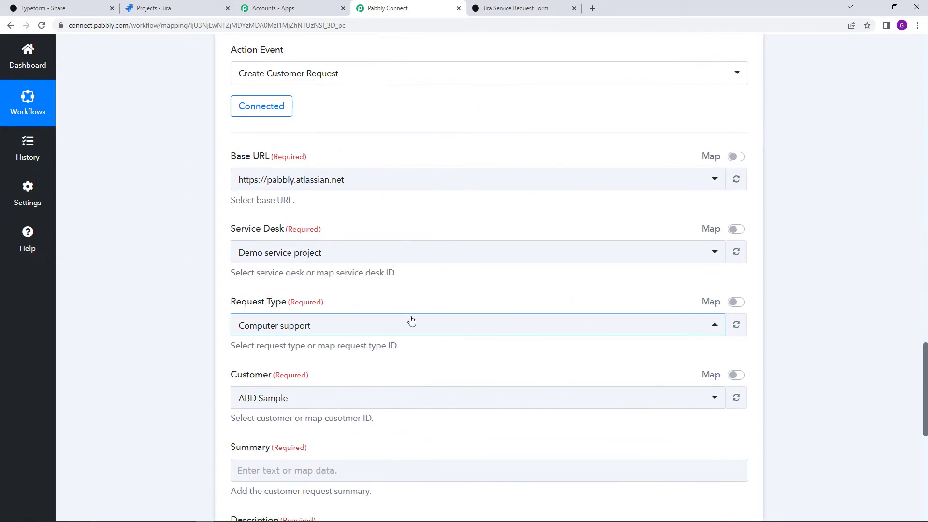
left_click(411, 320)
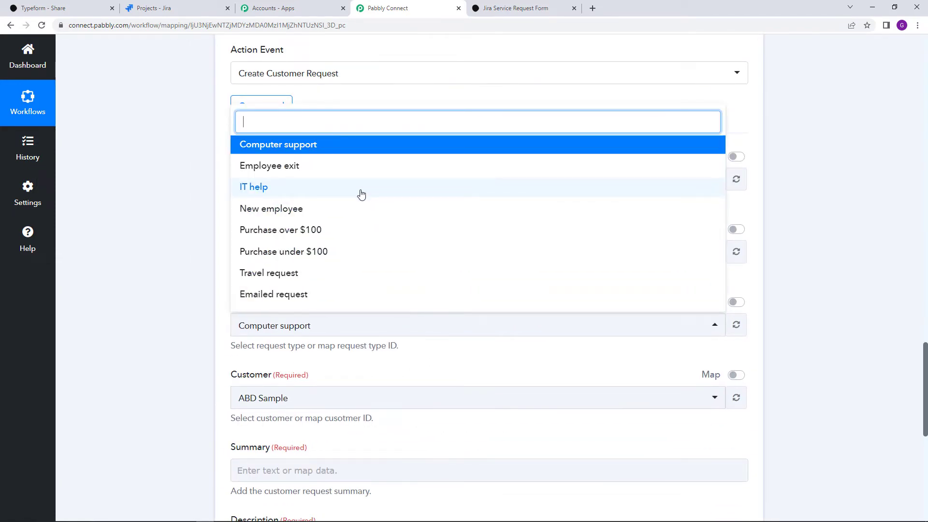
scroll(361, 194, "up", 8)
left_click(337, 161)
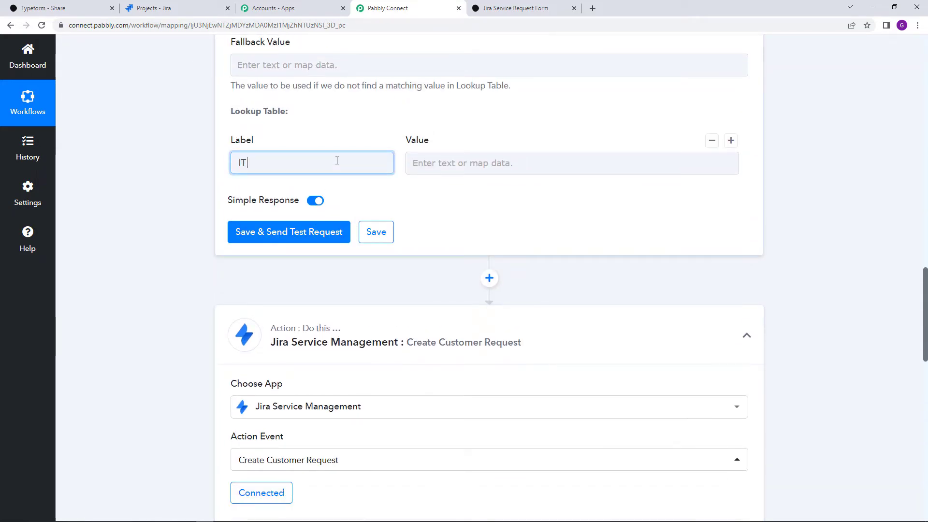
type("IT help")
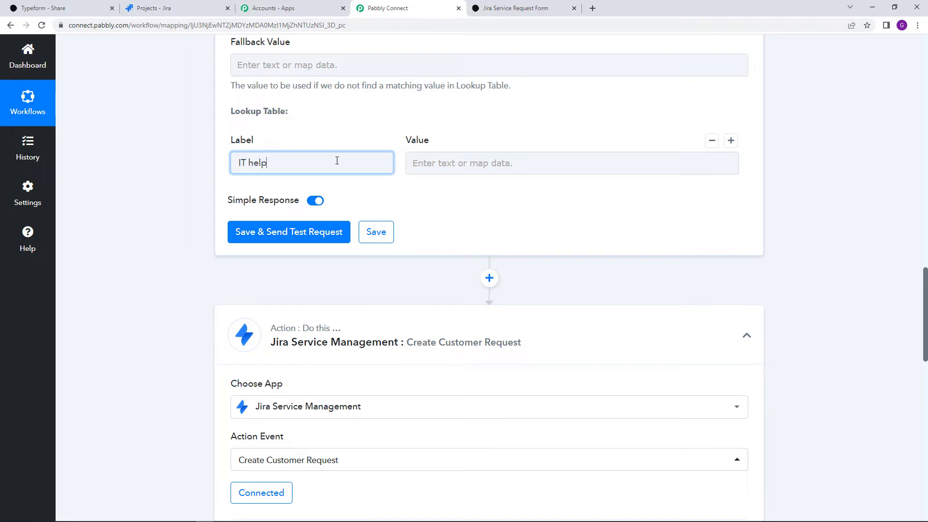
Add lookup rows labelled Computer Support and Travel request
left_click(731, 142)
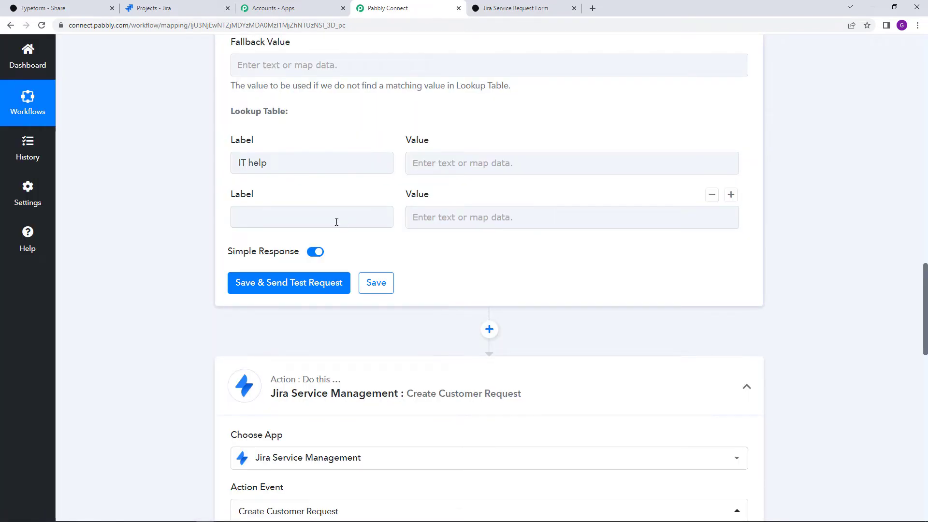
left_click(329, 218)
type("C")
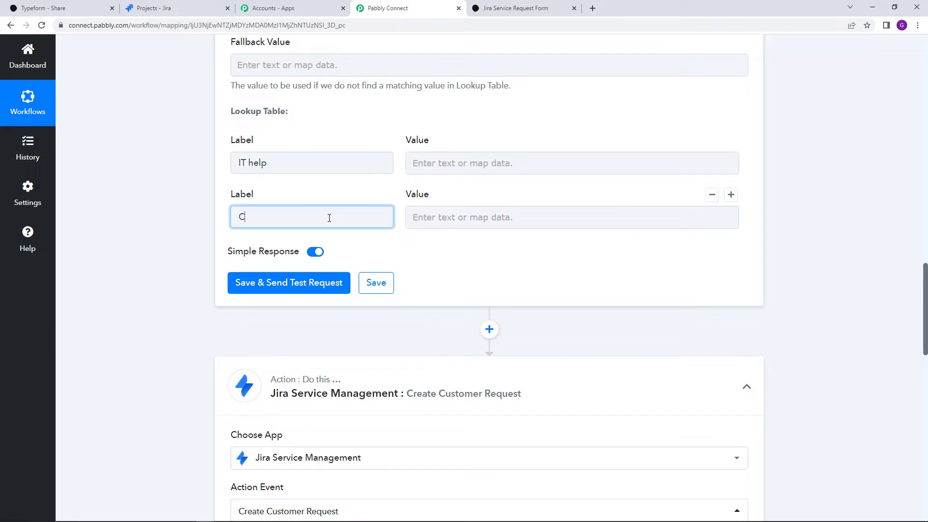
type("omputer Support")
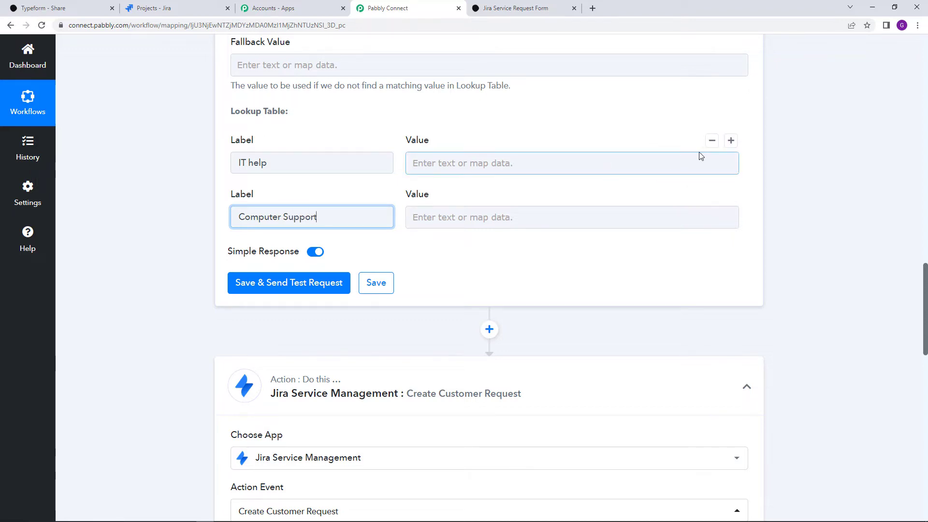
left_click(732, 142)
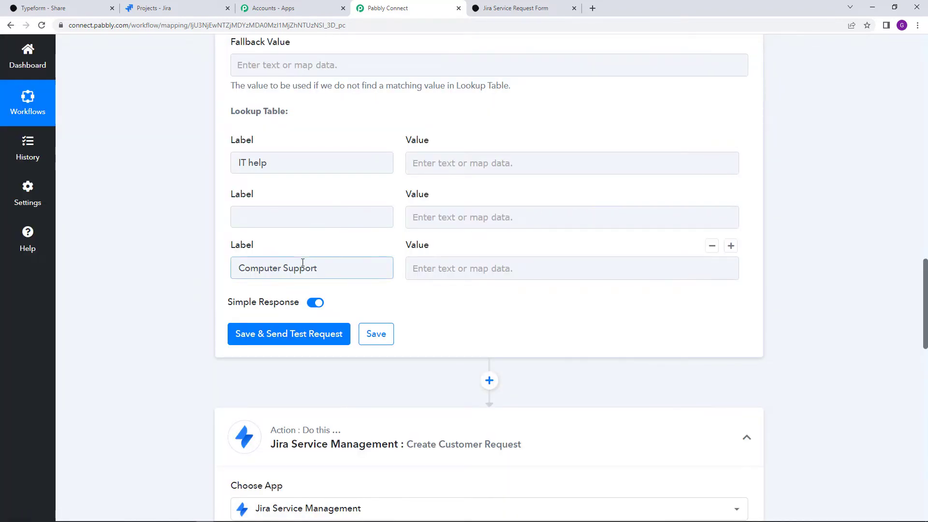
left_click(303, 217)
type("Travel")
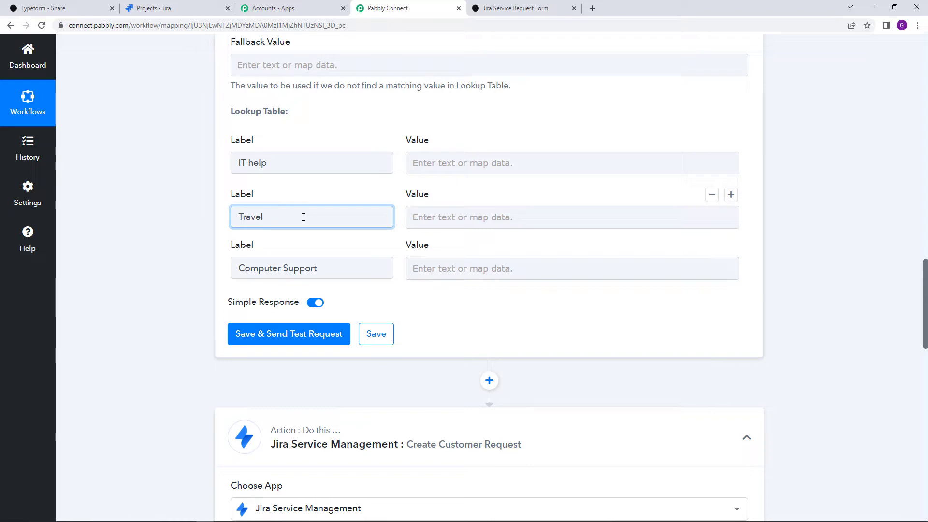
type(" request")
left_click(408, 250)
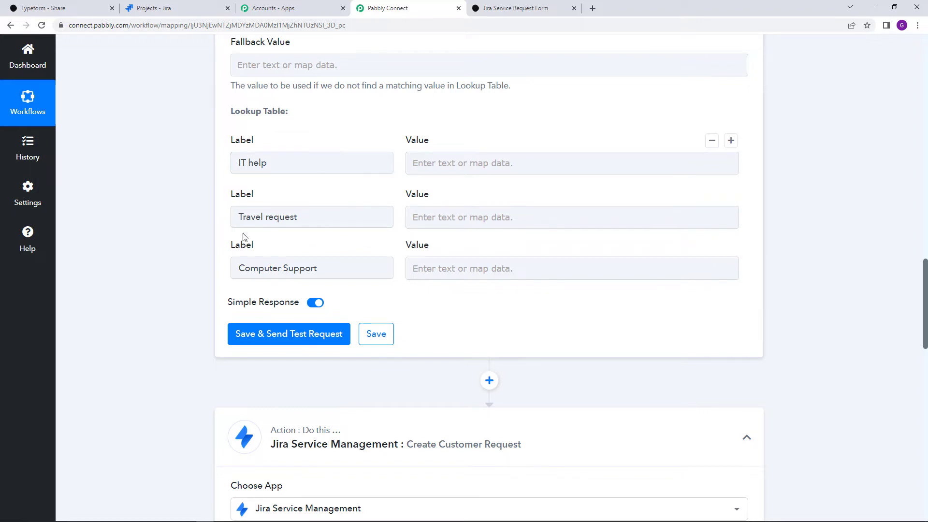
left_click(332, 215)
scroll(547, 258, "down", 10)
scroll(533, 260, "down", 4)
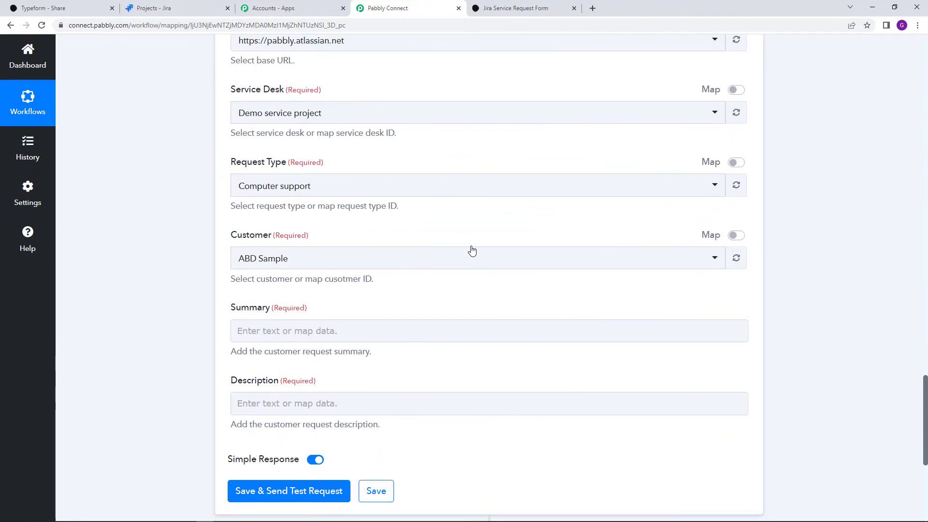
Read Computer Support's request type ID and enter 10 as its lookup value
scroll(471, 249, "up", 2)
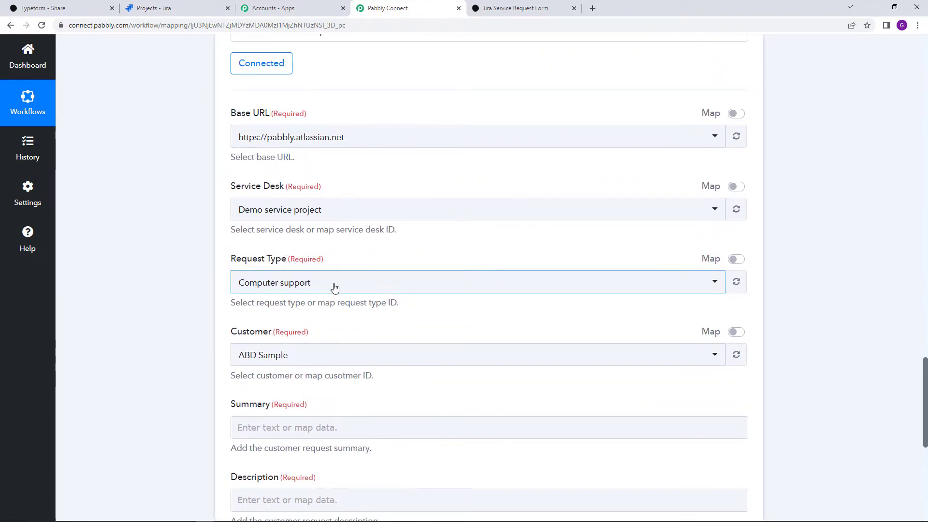
left_click(736, 264)
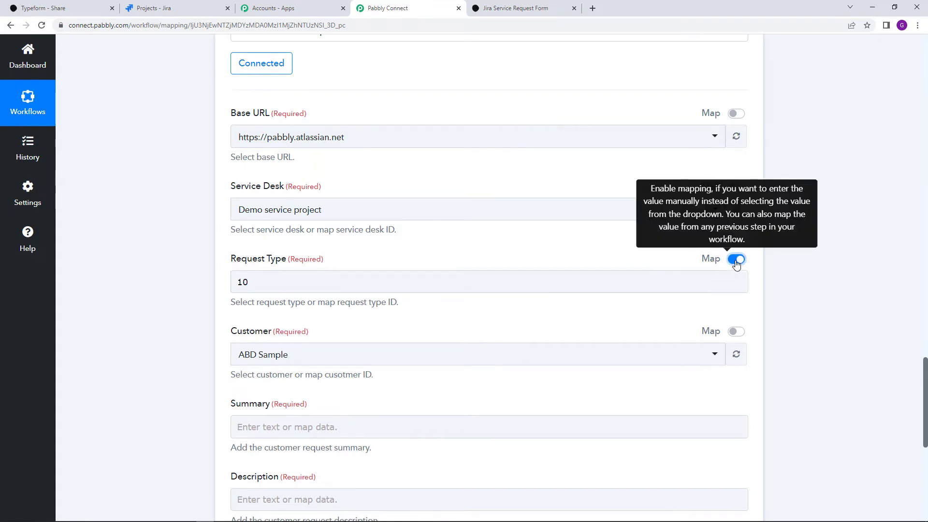
left_click(247, 285)
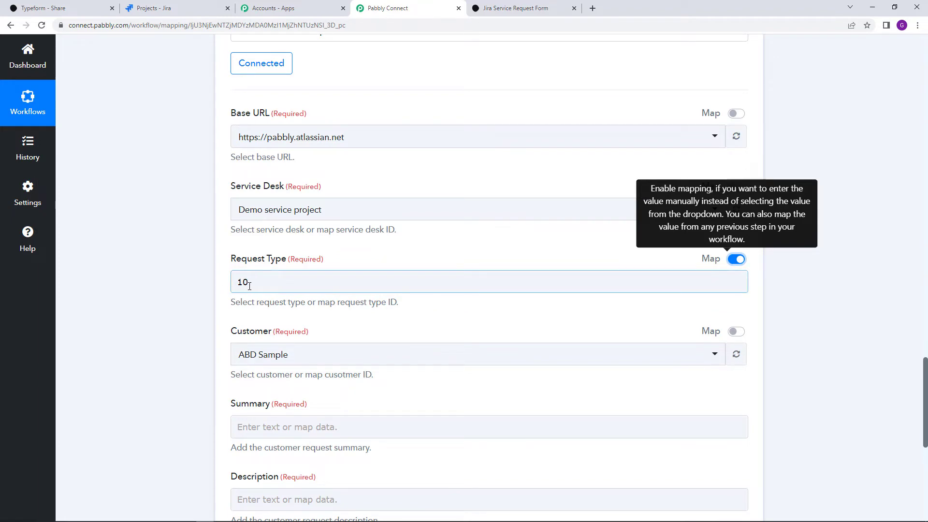
scroll(287, 296, "up", 10)
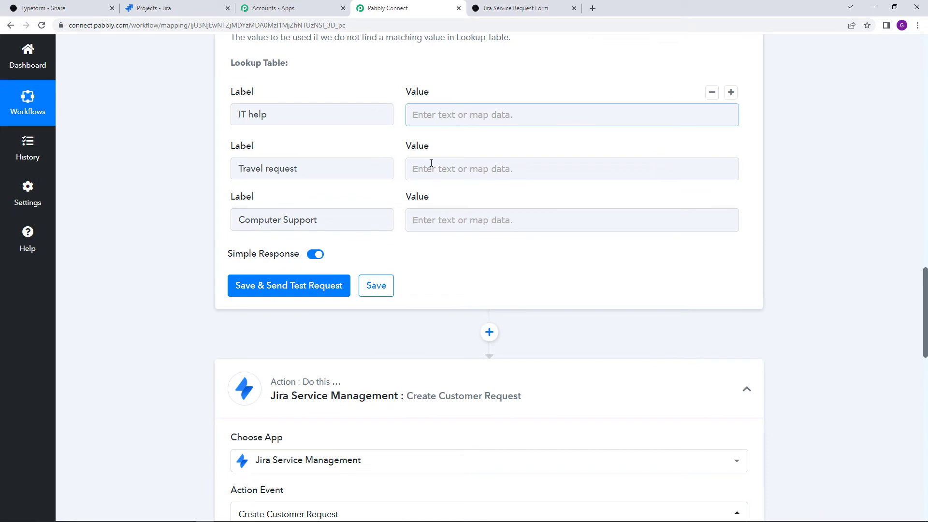
left_click(431, 216)
type("10")
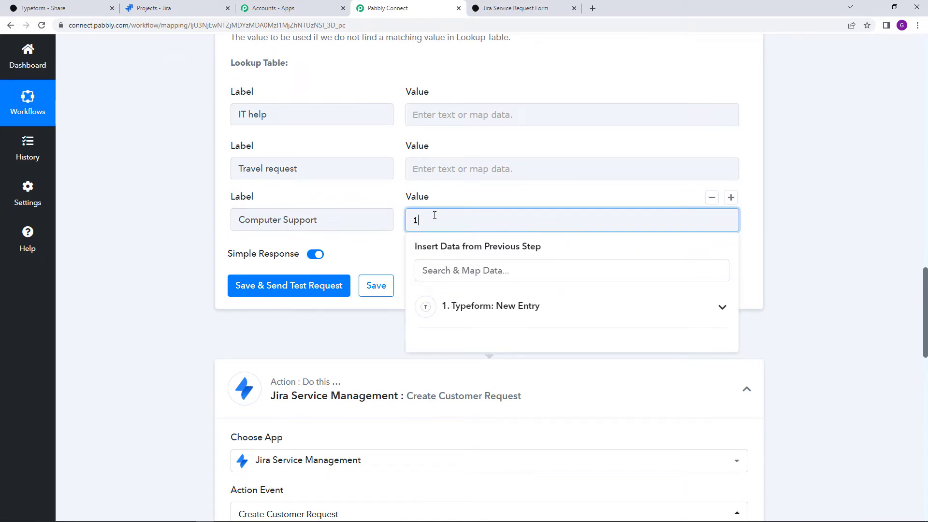
left_click(503, 205)
scroll(464, 286, "down", 10)
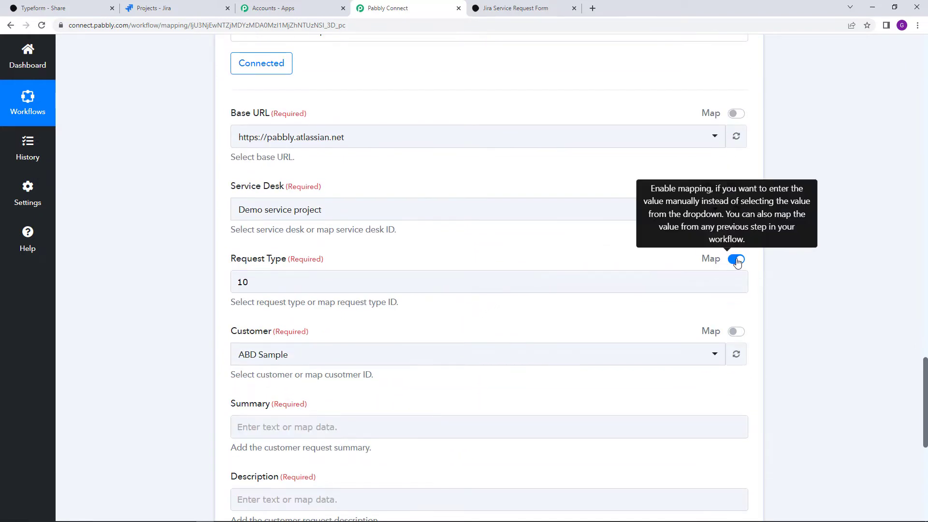
Read IT help's request type ID and enter 9 as its lookup value
left_click(736, 260)
left_click(601, 284)
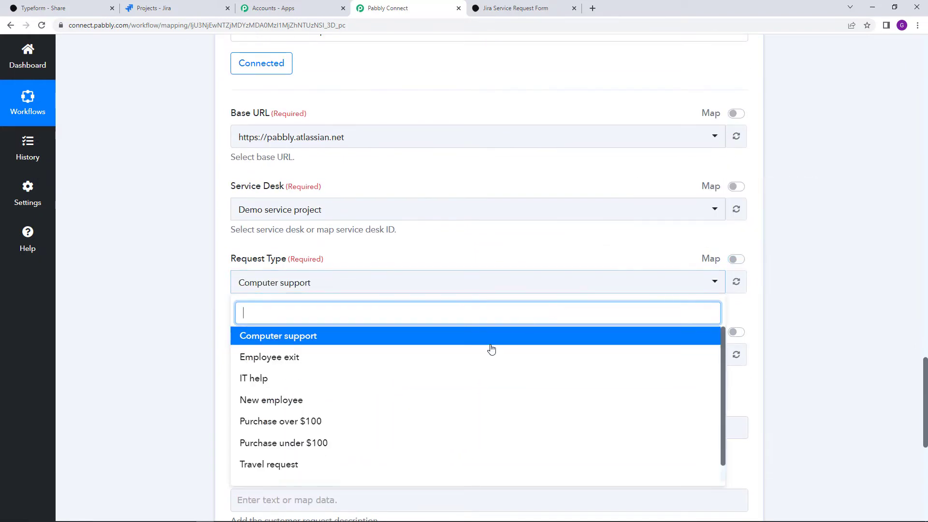
left_click(450, 380)
left_click(737, 260)
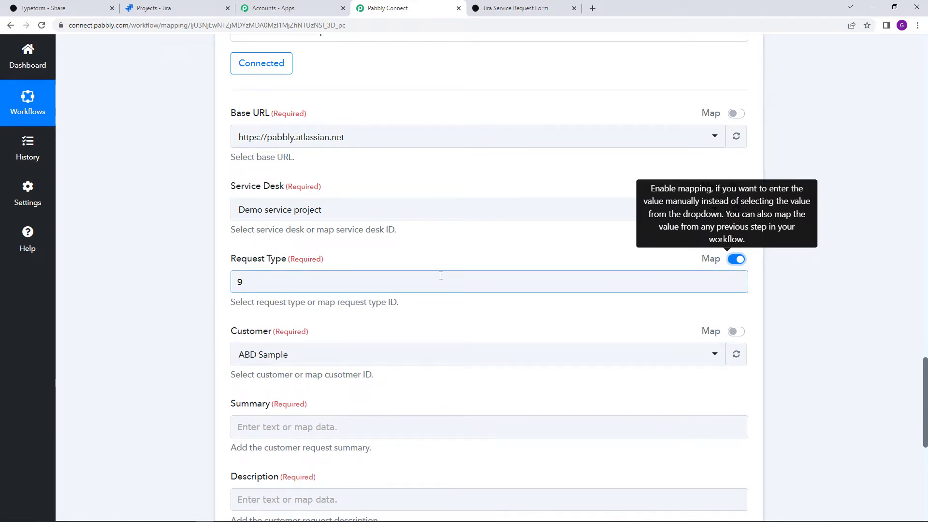
scroll(441, 278, "up", 1)
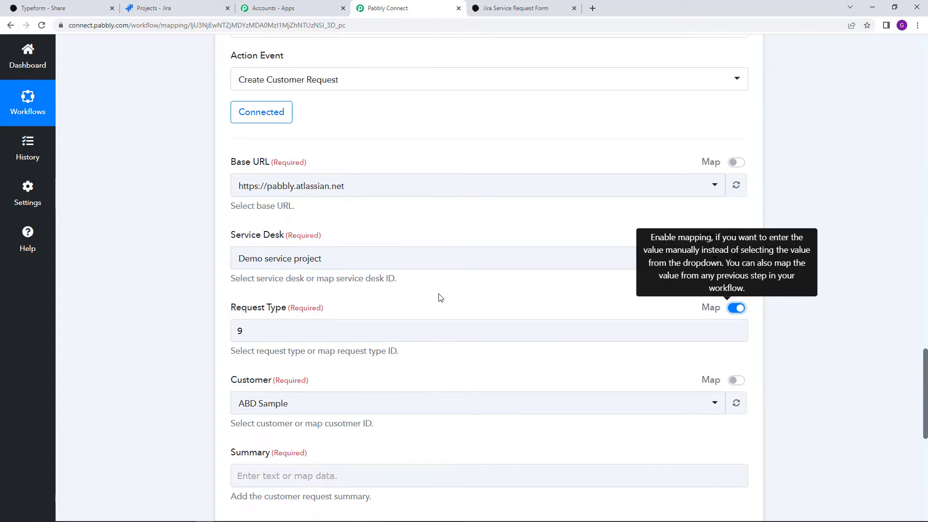
scroll(497, 230, "up", 10)
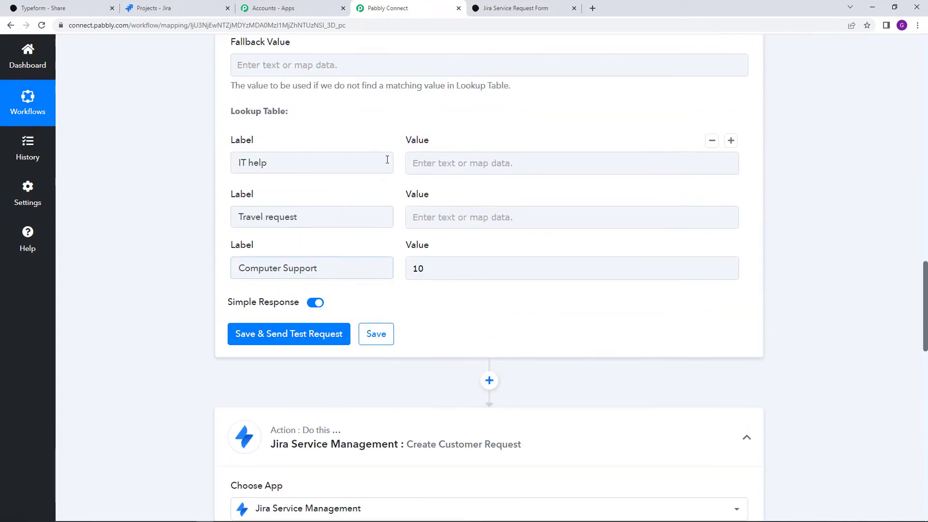
left_click(433, 172)
type("9")
left_click(473, 178)
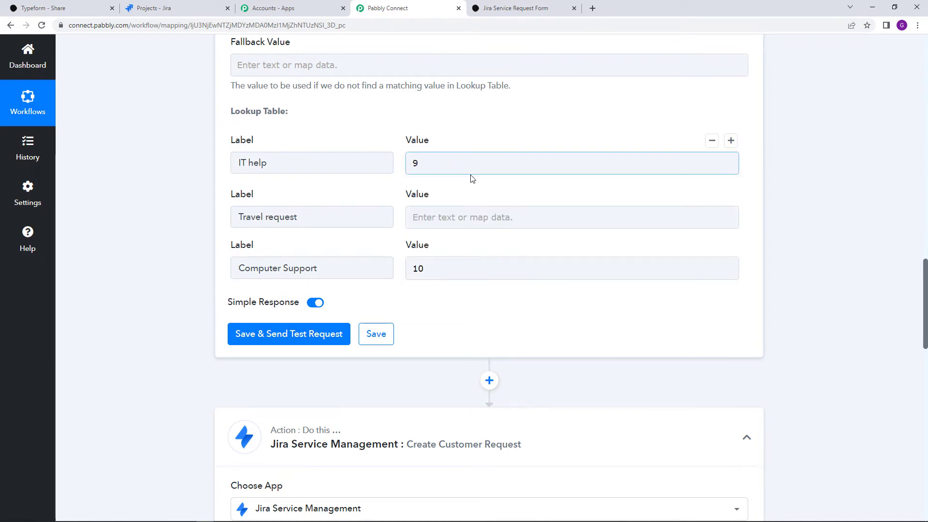
scroll(472, 181, "down", 11)
scroll(471, 182, "down", 3)
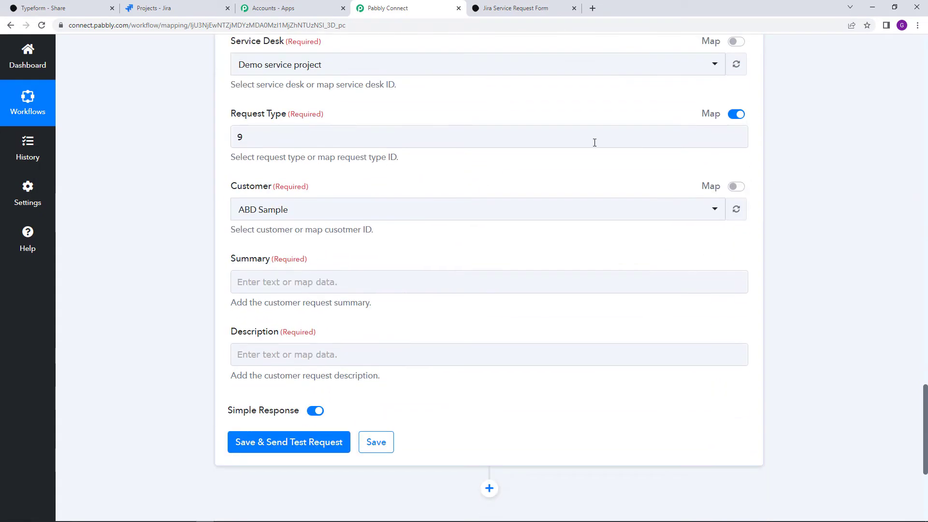
Read Travel request's request type ID and enter 15 as its lookup value
left_click(736, 114)
left_click(553, 144)
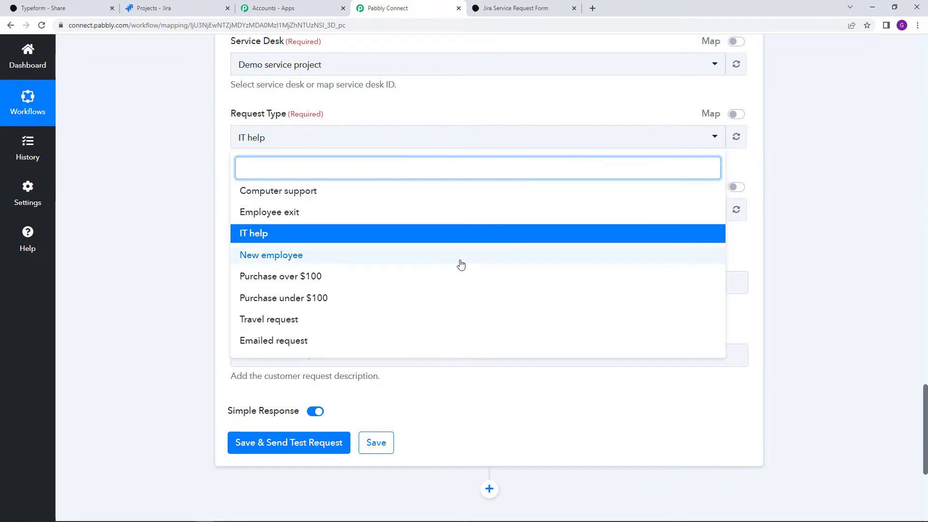
left_click(346, 324)
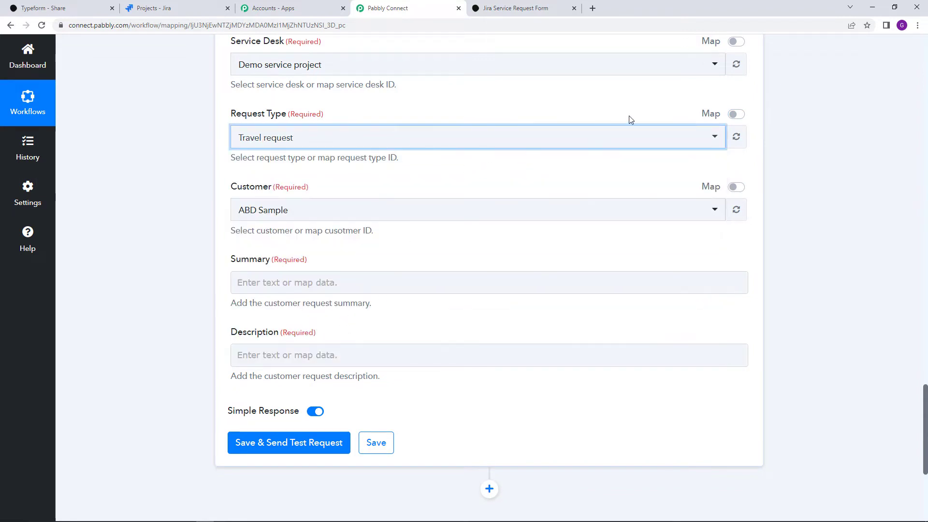
left_click(735, 116)
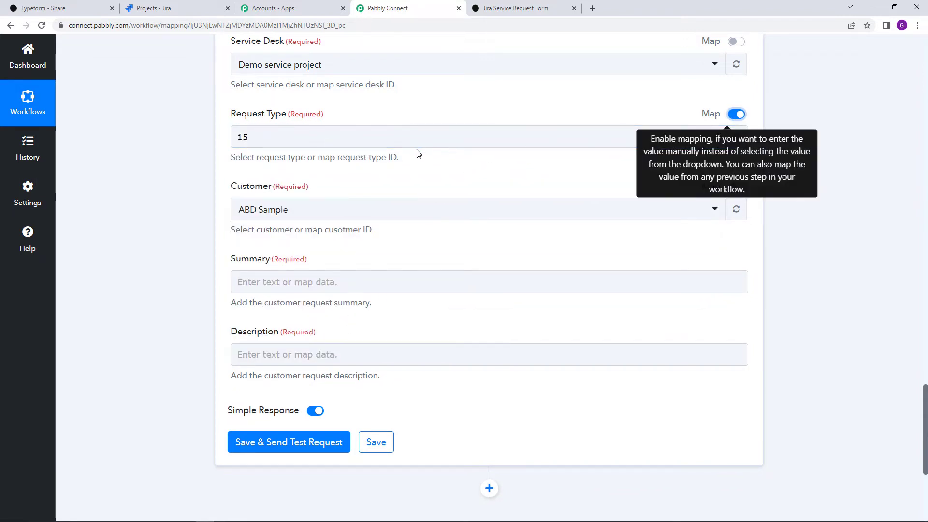
scroll(264, 128, "up", 10)
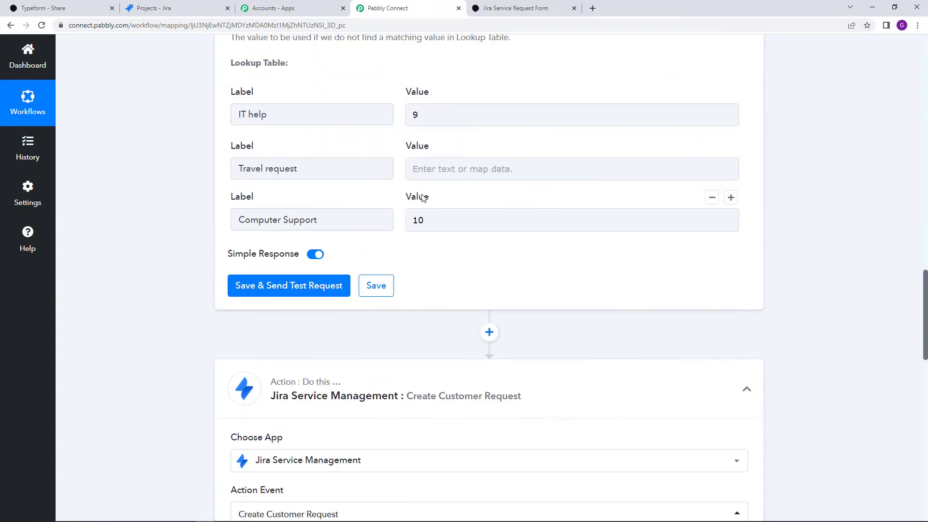
left_click(419, 166)
type("15")
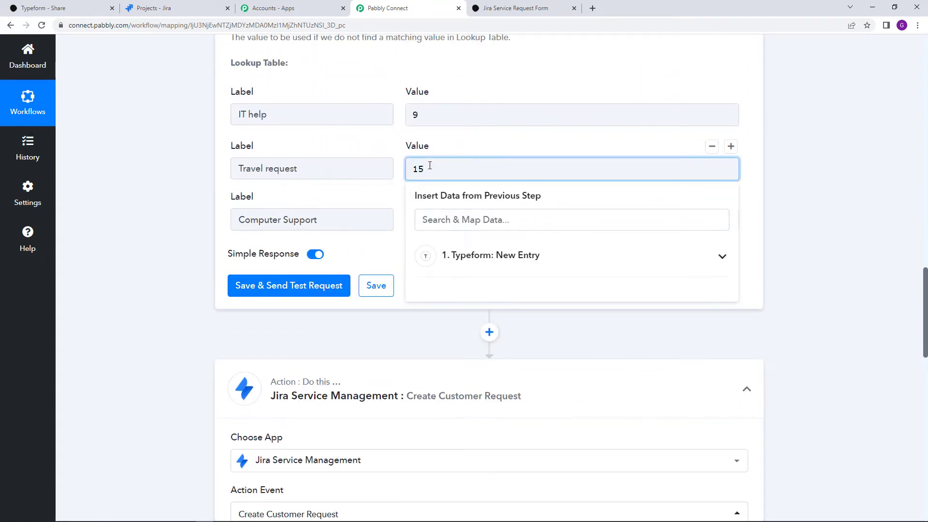
left_click(472, 95)
scroll(472, 93, "up", 5)
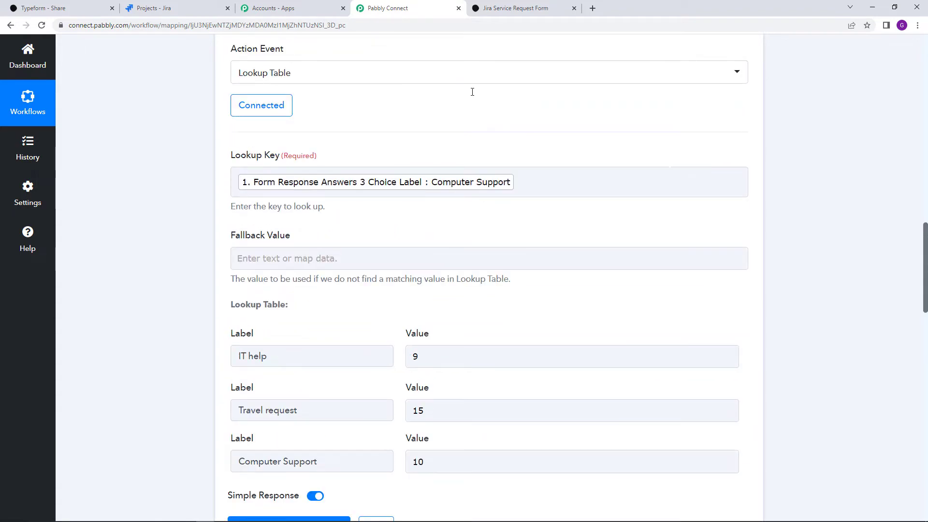
Save and test the Lookup Table step, confirming it returns Computer Support with value 10
scroll(475, 205, "up", 1)
scroll(475, 203, "down", 2)
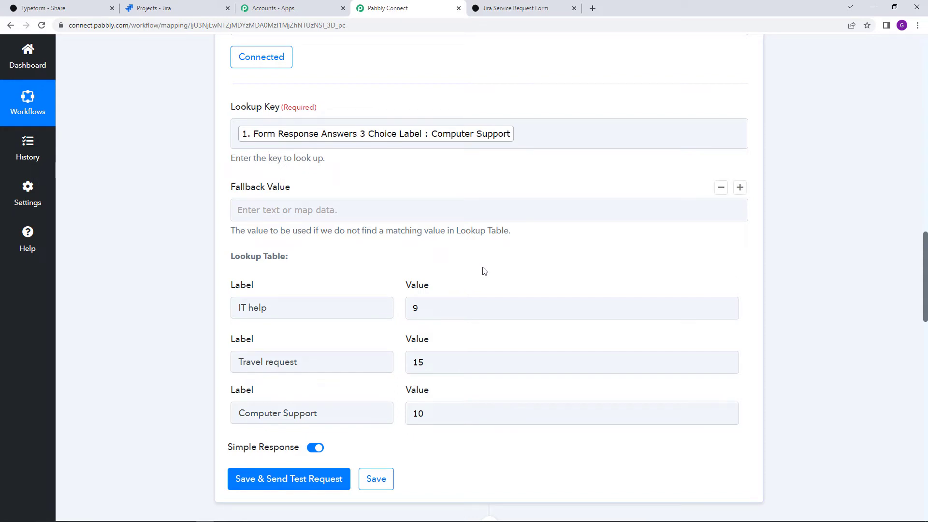
scroll(488, 285, "down", 1)
scroll(449, 208, "up", 1)
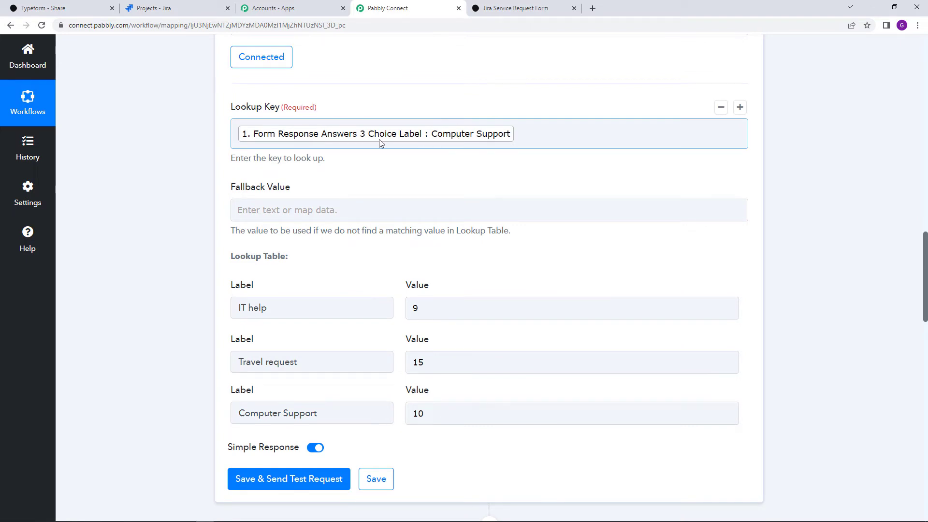
scroll(478, 169, "down", 3)
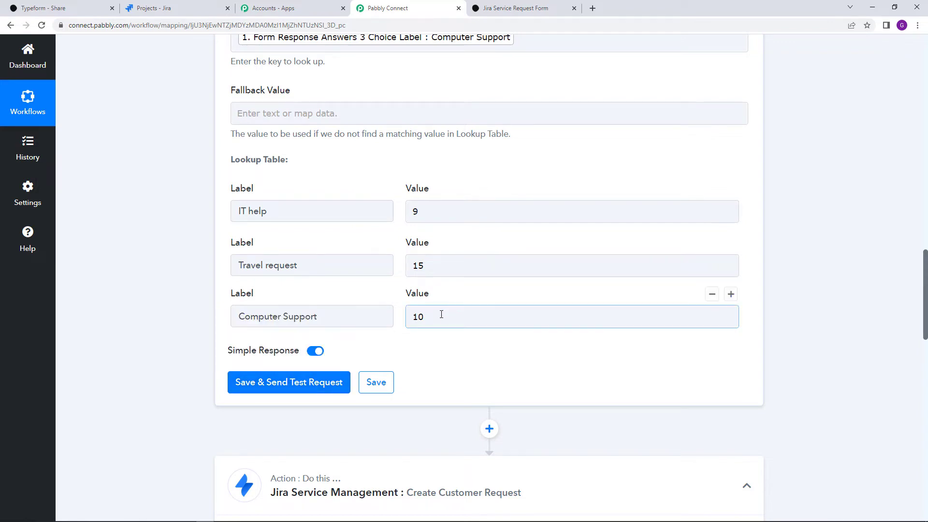
left_click(312, 383)
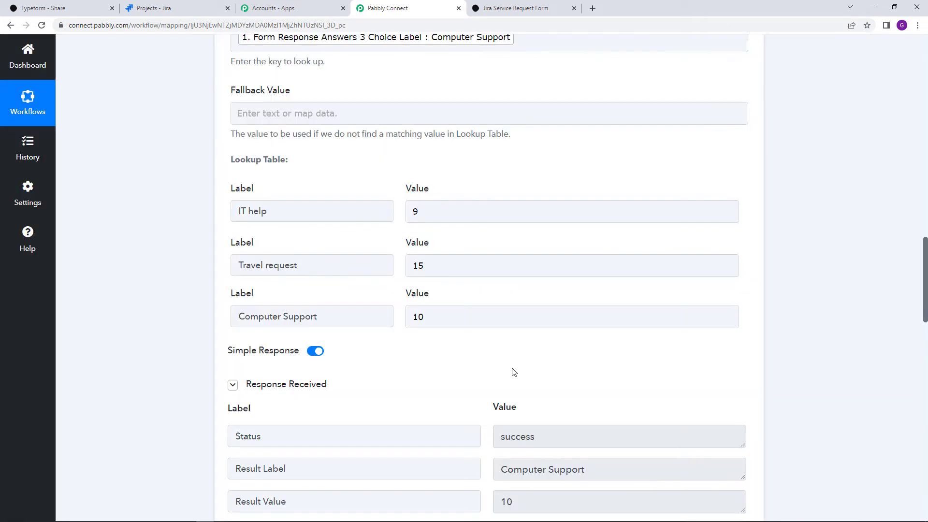
scroll(514, 369, "down", 2)
double_click(518, 408)
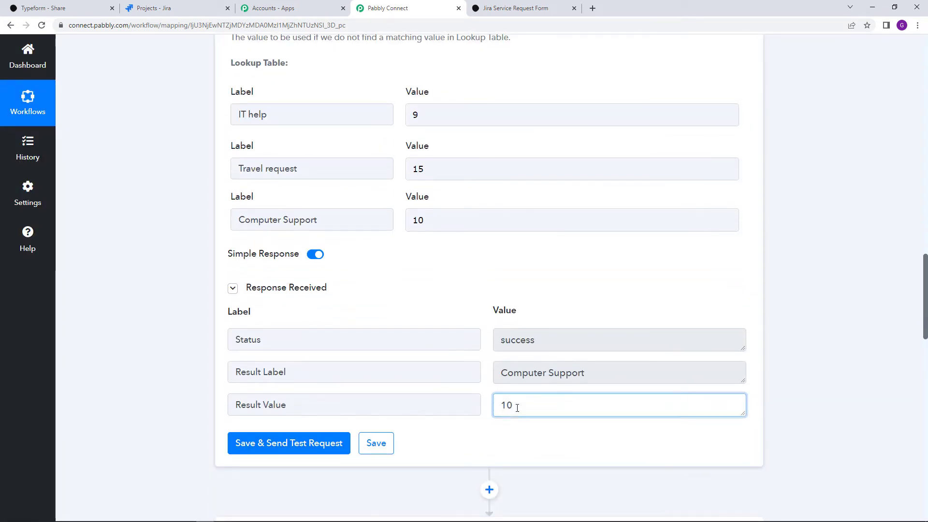
double_click(543, 376)
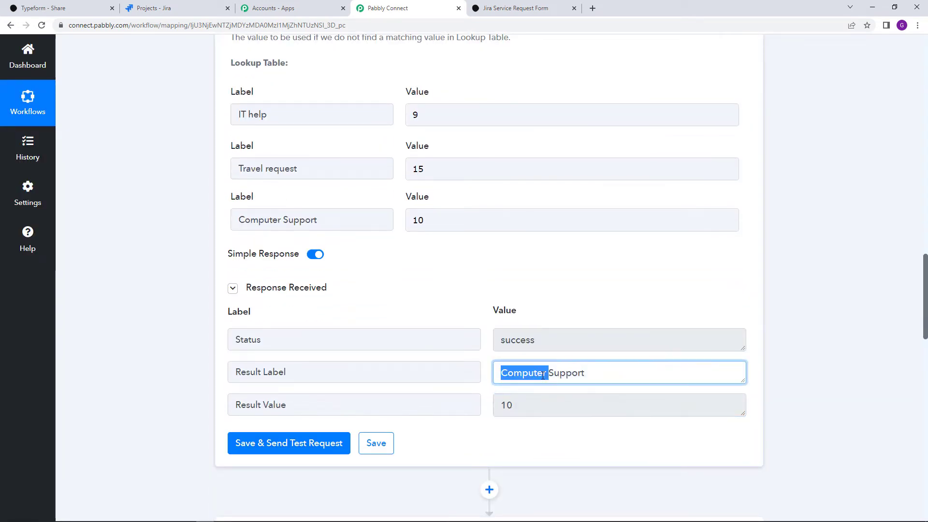
left_click(543, 373)
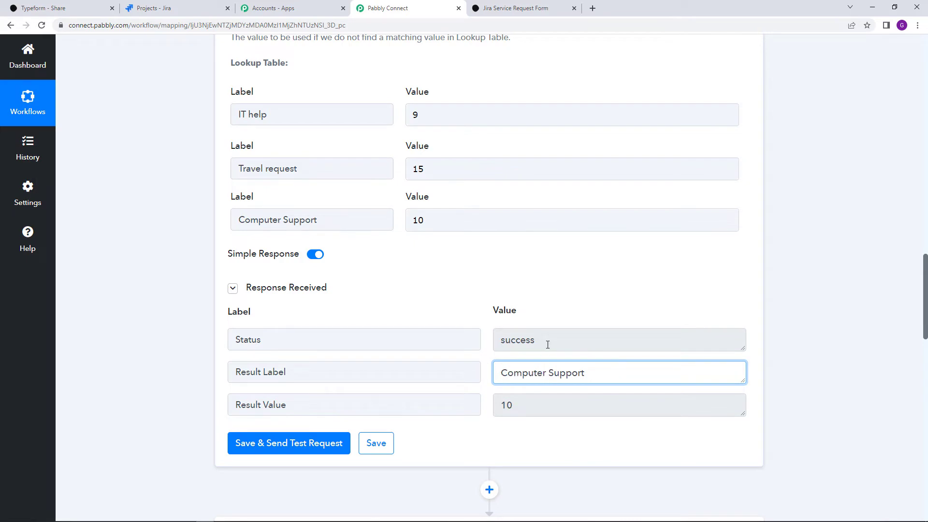
scroll(456, 289, "down", 9)
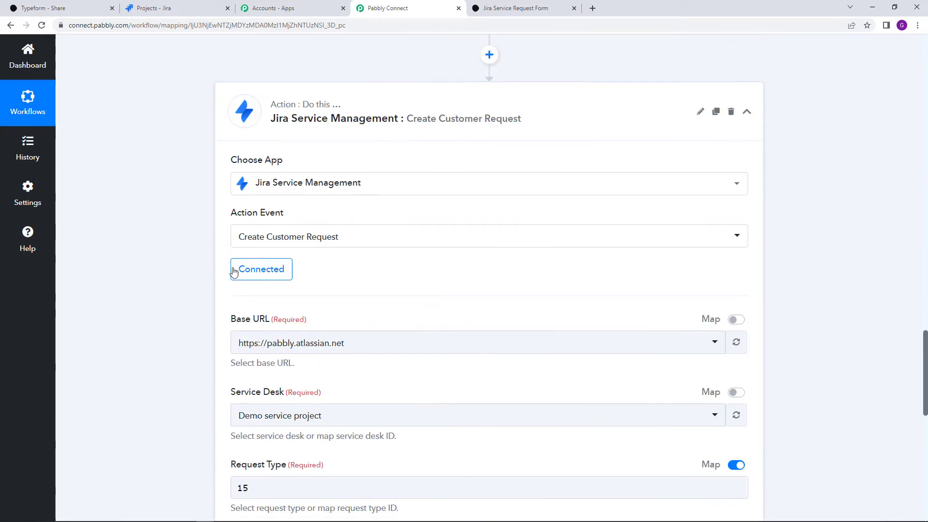
Clear the old Request Type value 15 in the Jira action
scroll(319, 295, "down", 2)
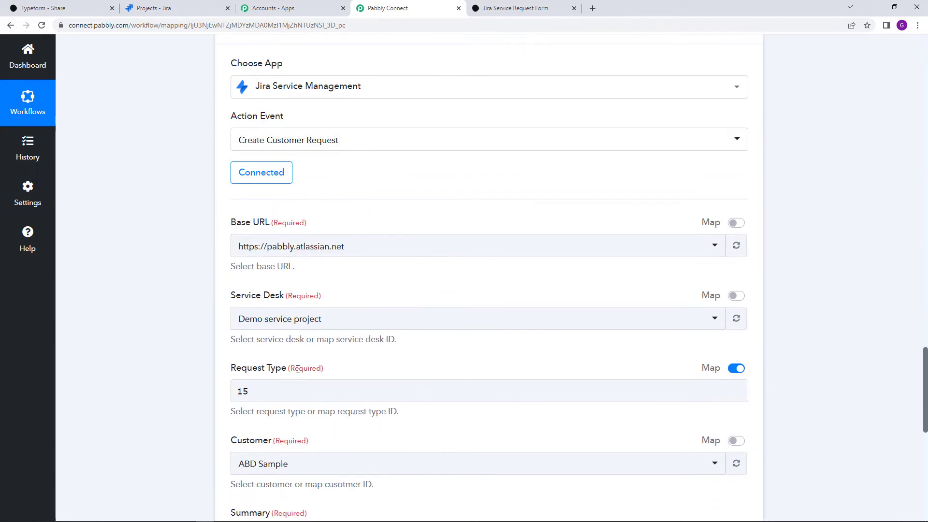
left_click(737, 370)
left_click(737, 369)
triple_click(538, 402)
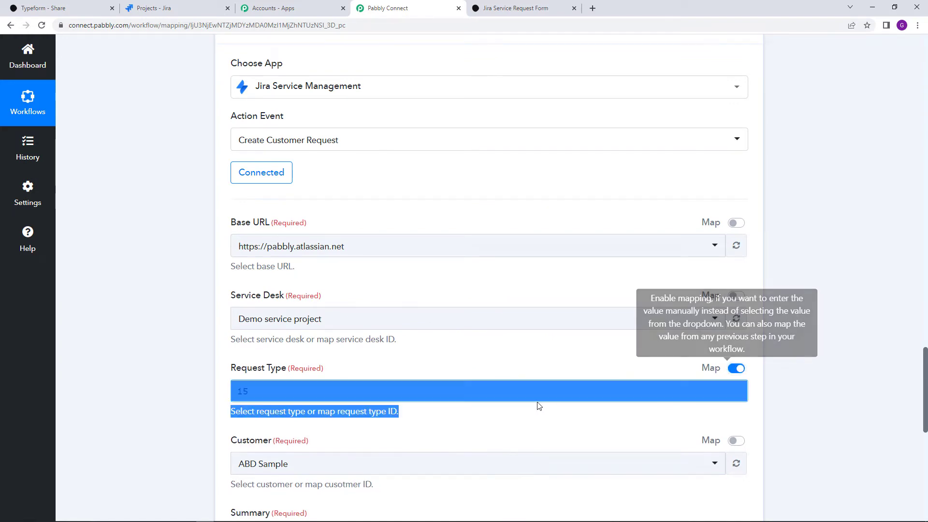
left_click(525, 389)
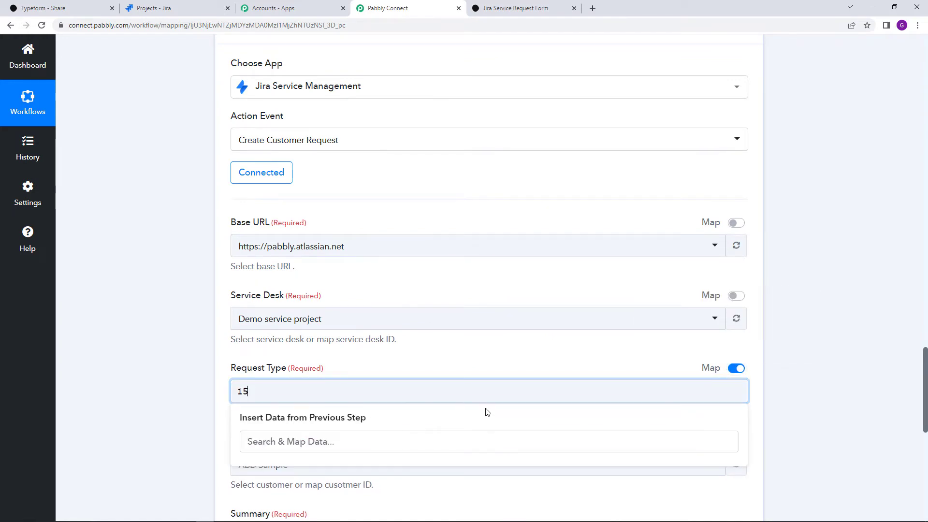
key("BackSpace")
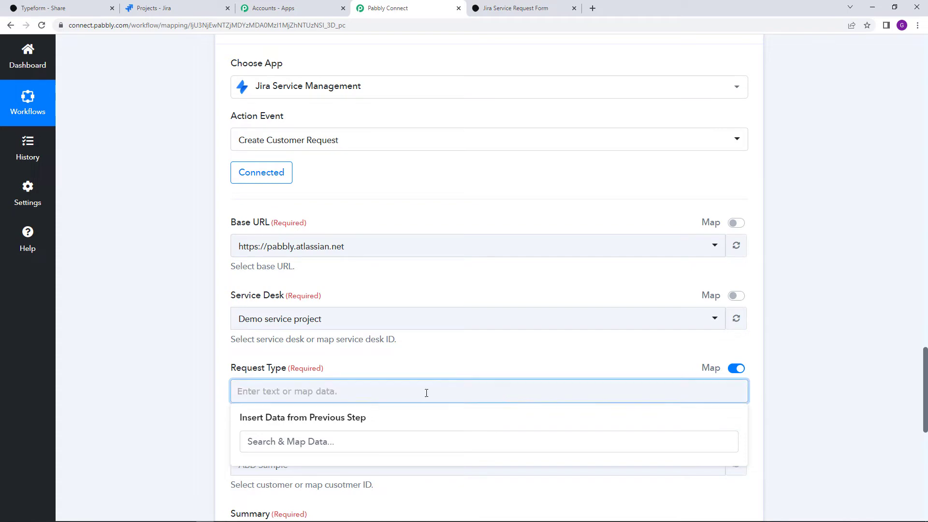
scroll(428, 407, "up", 3)
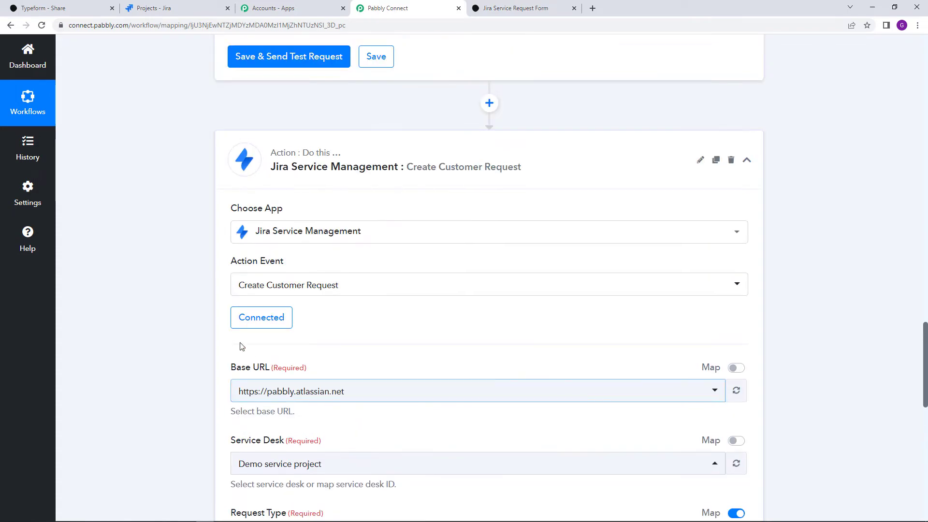
Reconnect the Jira action using the existing Jira Service Management #4 connection
left_click(254, 318)
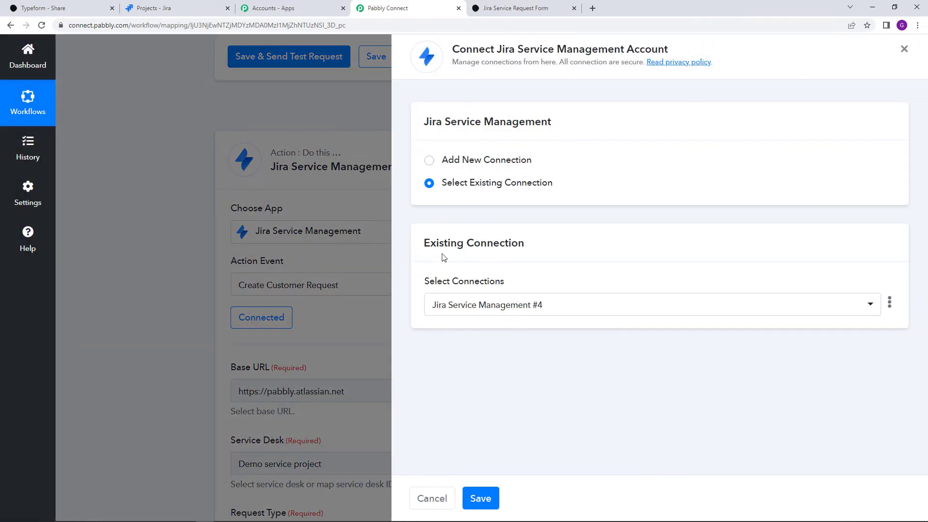
left_click(487, 498)
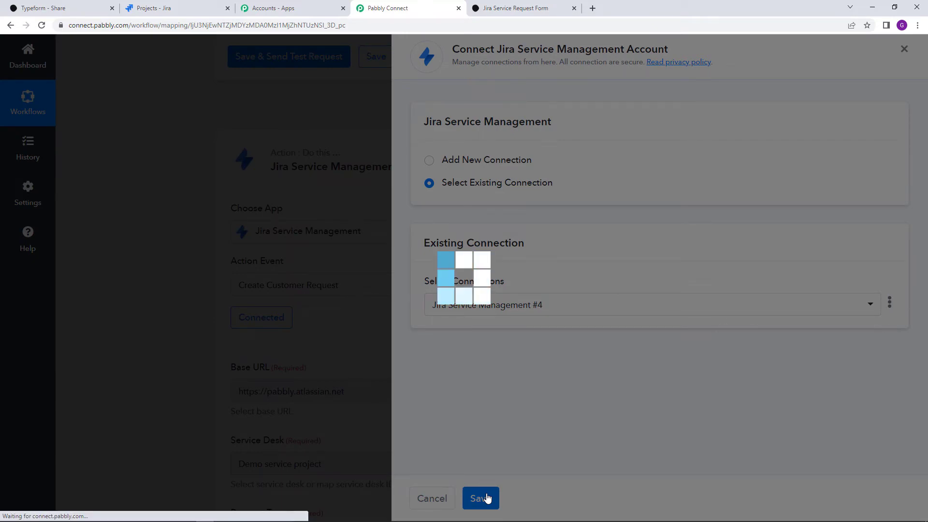
scroll(473, 430, "down", 4)
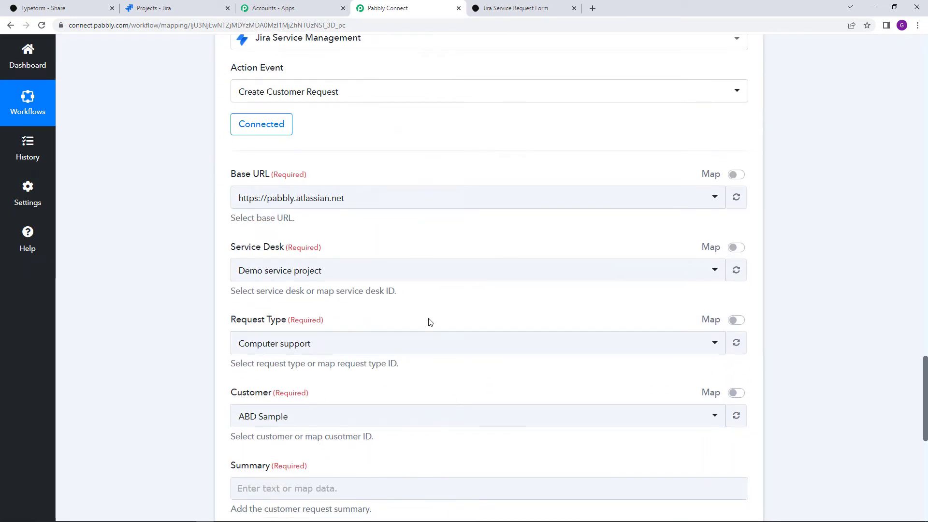
Map Request Type to the Lookup Table's 2. Result Value (10)
left_click(737, 321)
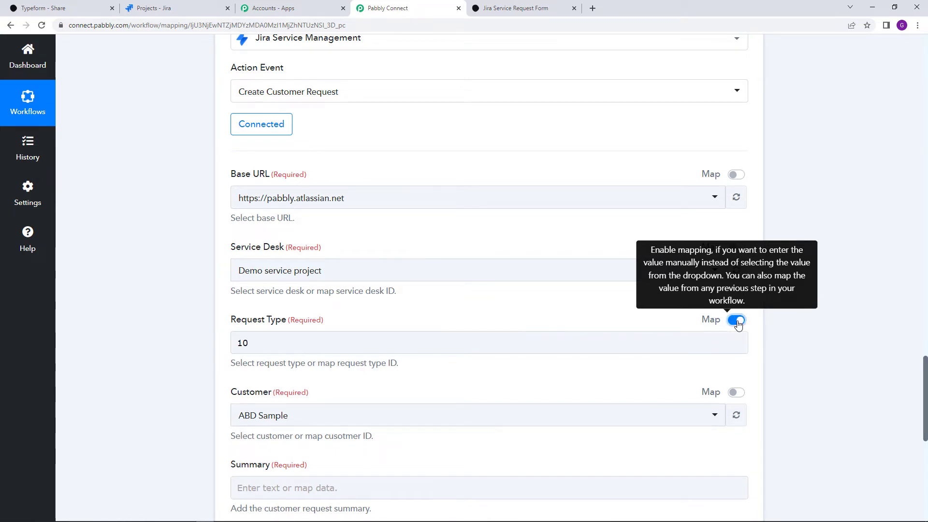
left_click(325, 347)
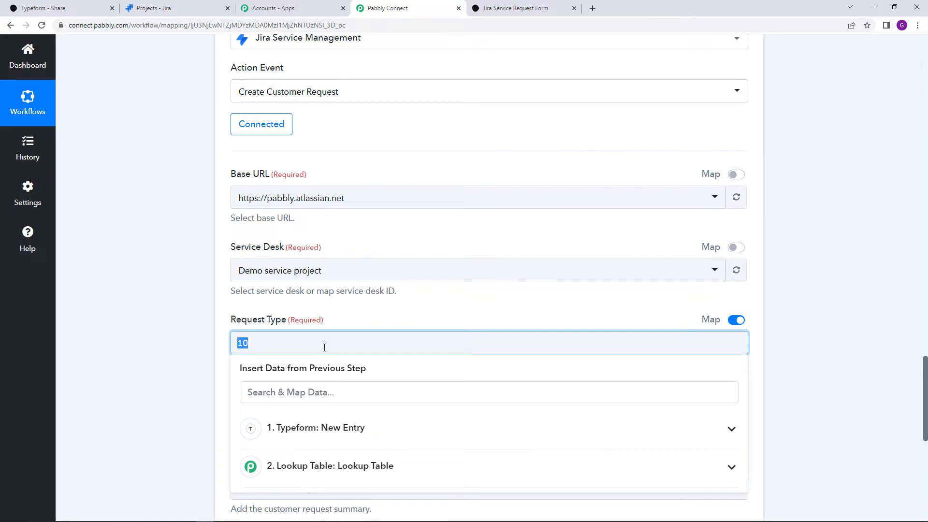
left_click(338, 478)
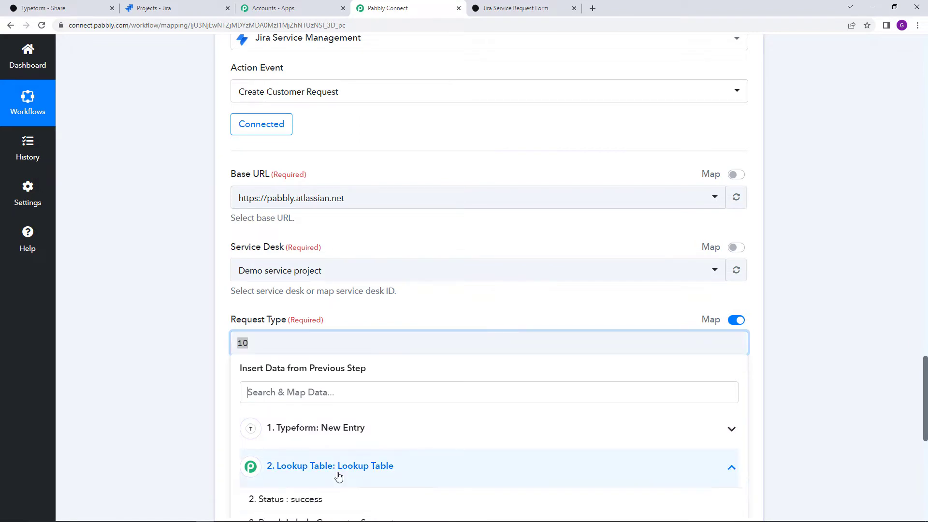
scroll(343, 435, "down", 3)
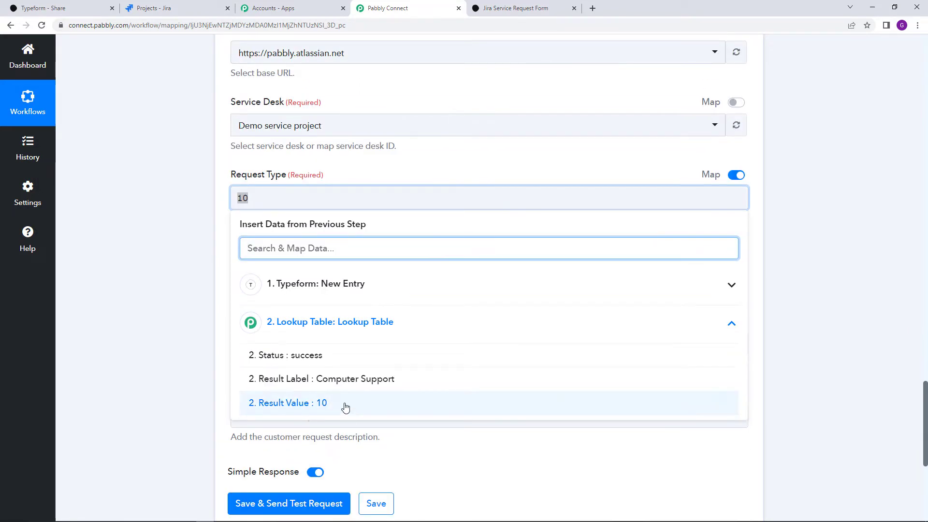
left_click(345, 408)
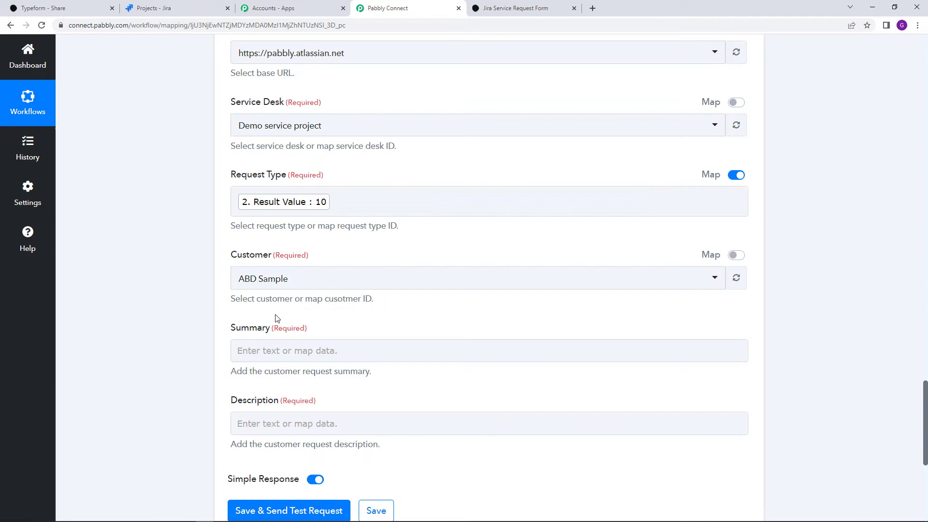
left_click(313, 202)
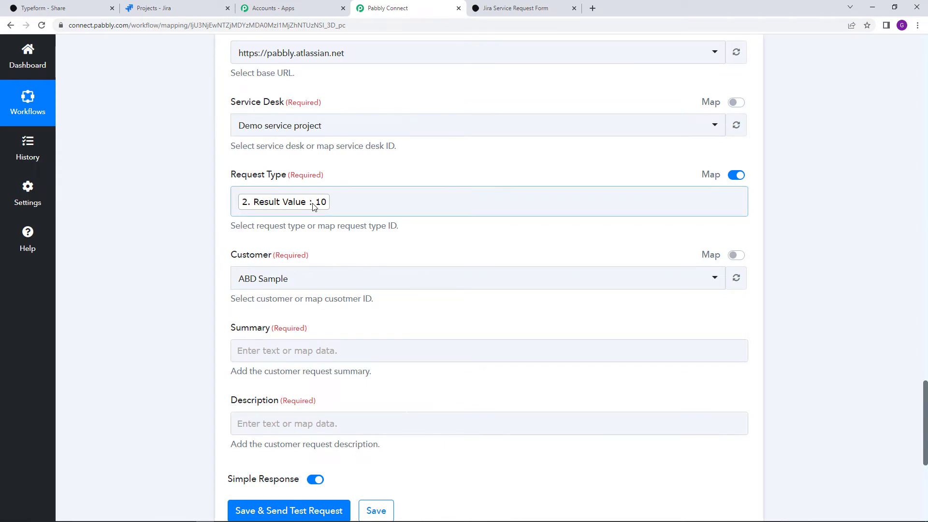
left_click(413, 227)
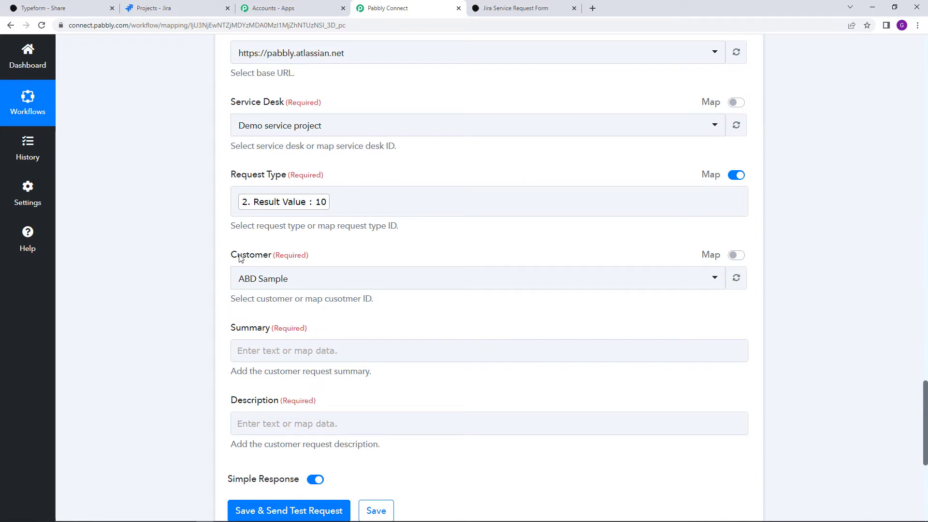
left_click(305, 277)
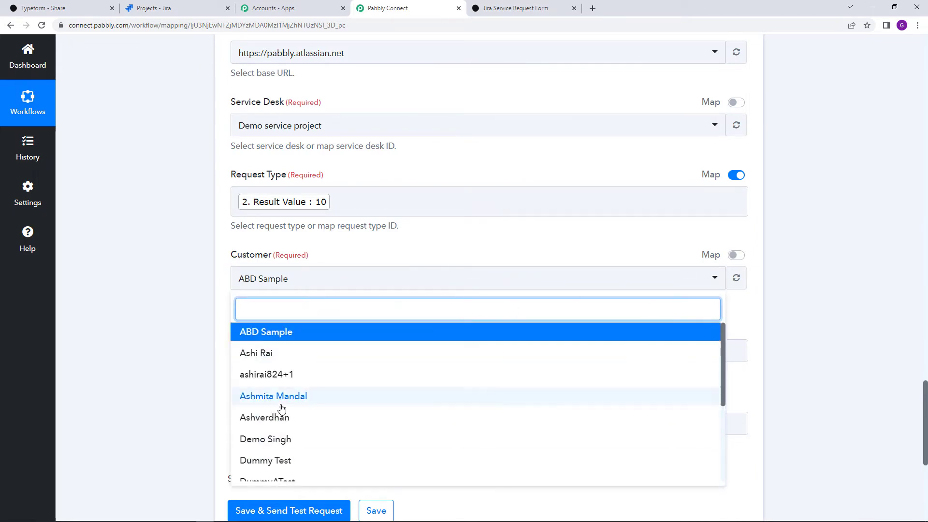
left_click(162, 4)
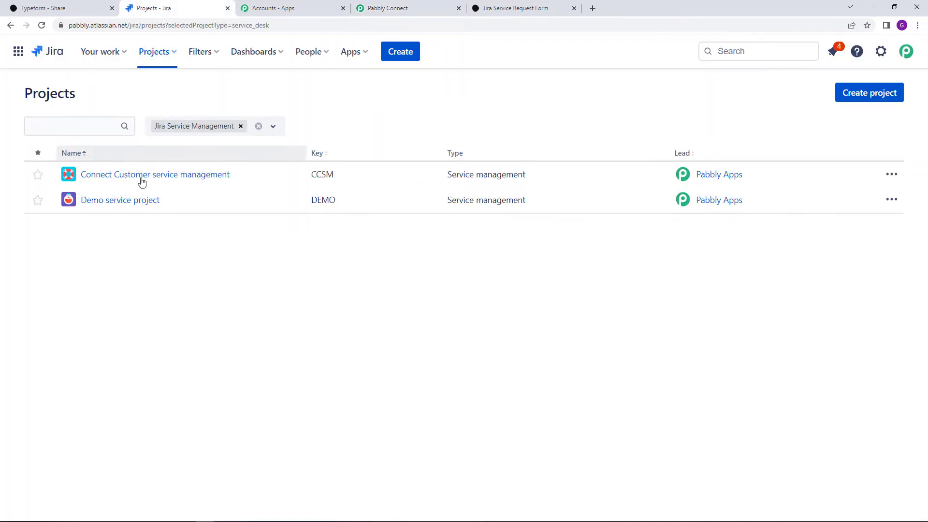
left_click(131, 199)
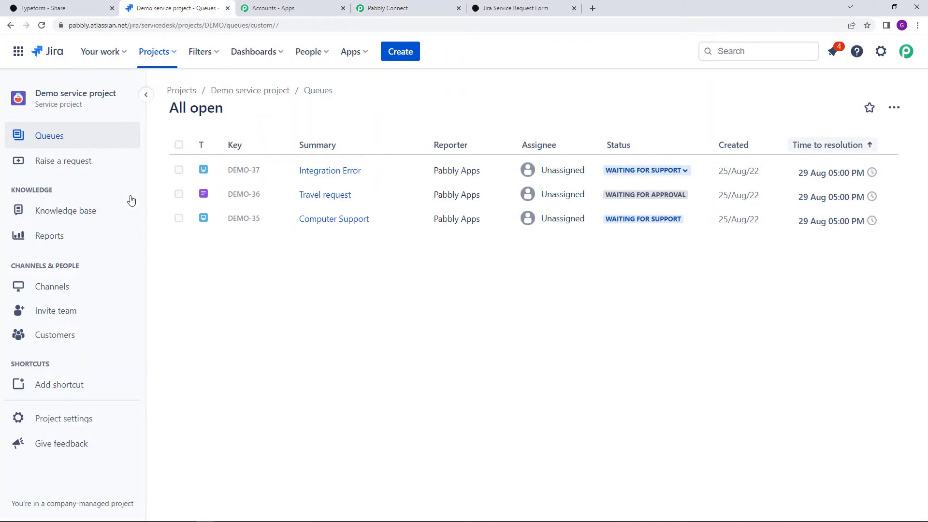
left_click(93, 333)
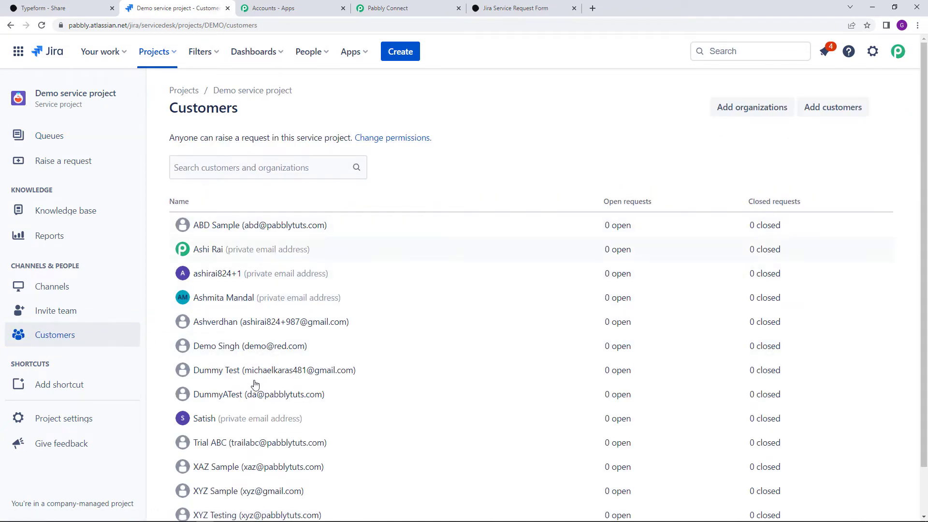
left_click(423, 6)
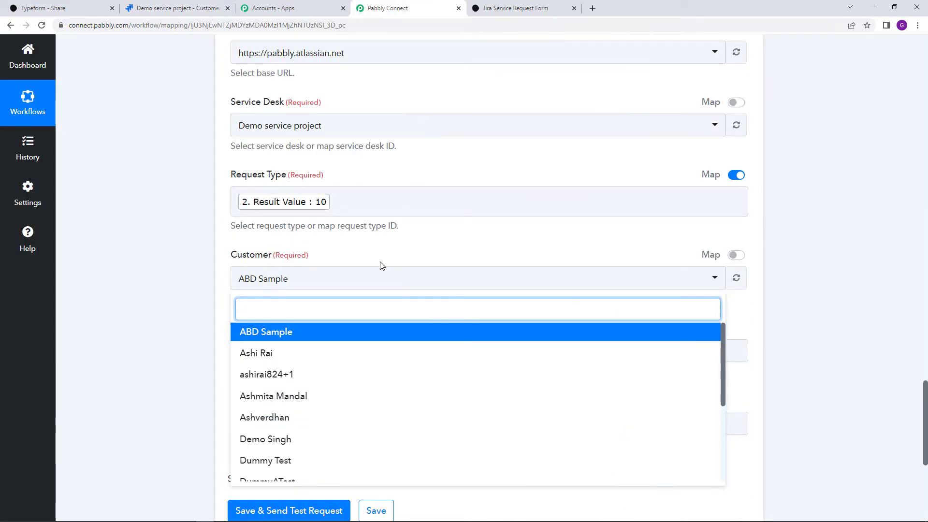
scroll(447, 269, "up", 4)
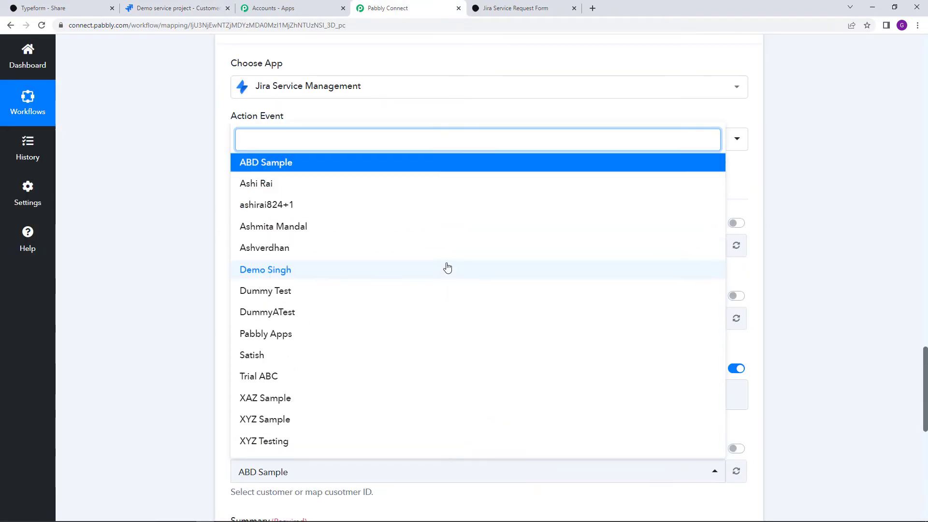
scroll(472, 121, "up", 20)
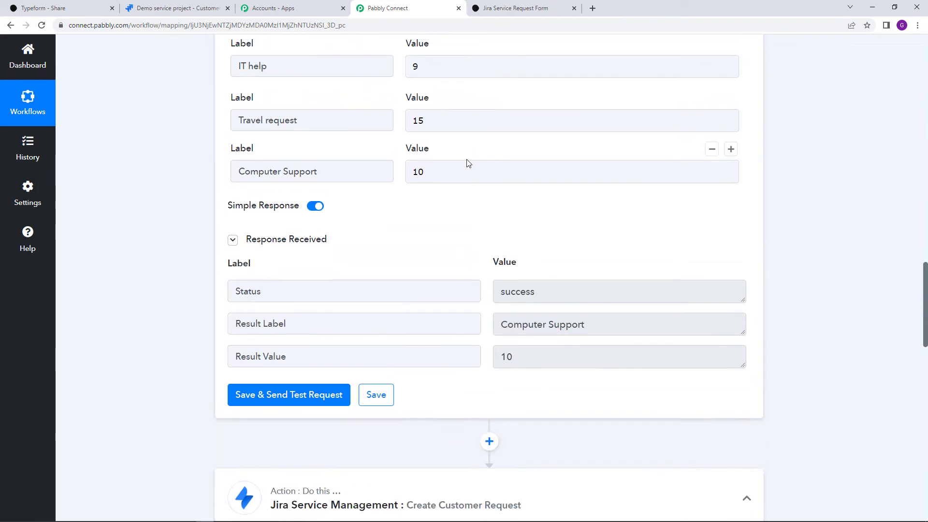
scroll(479, 175, "up", 7)
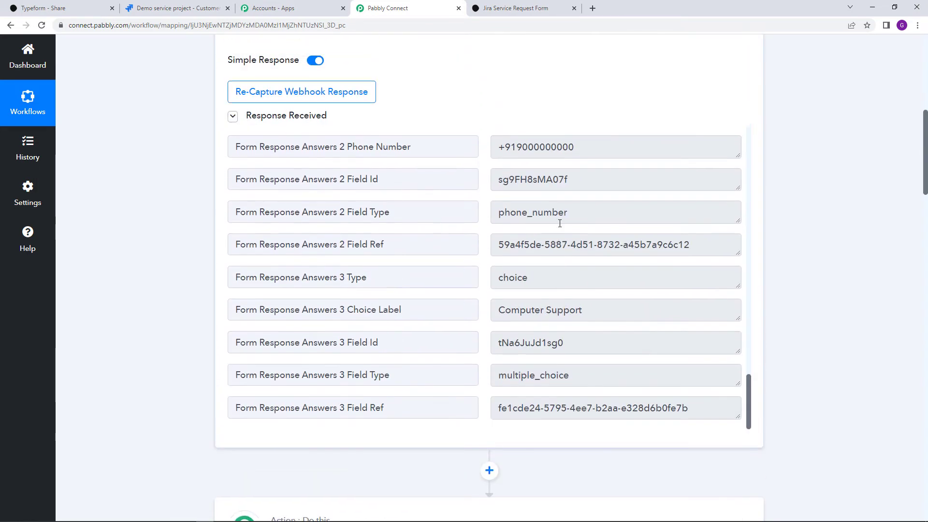
scroll(556, 222, "up", 5)
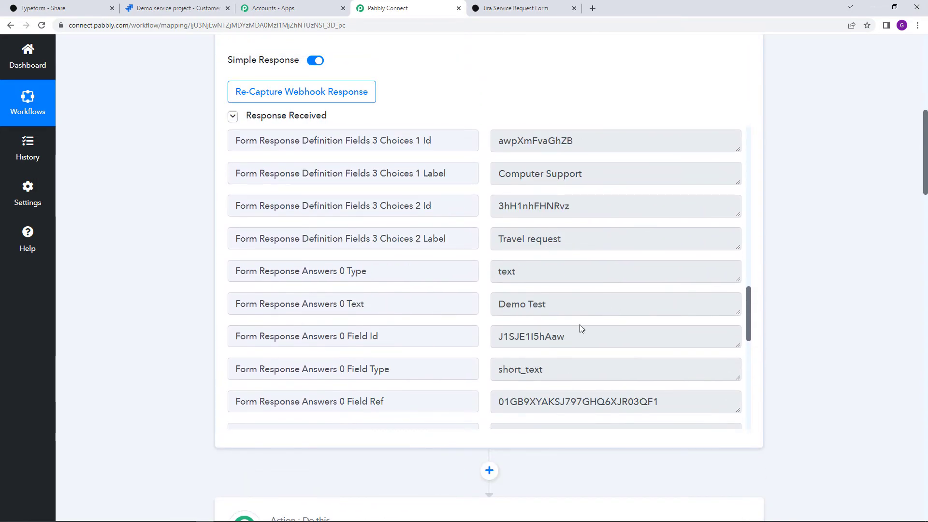
scroll(445, 332, "down", 15)
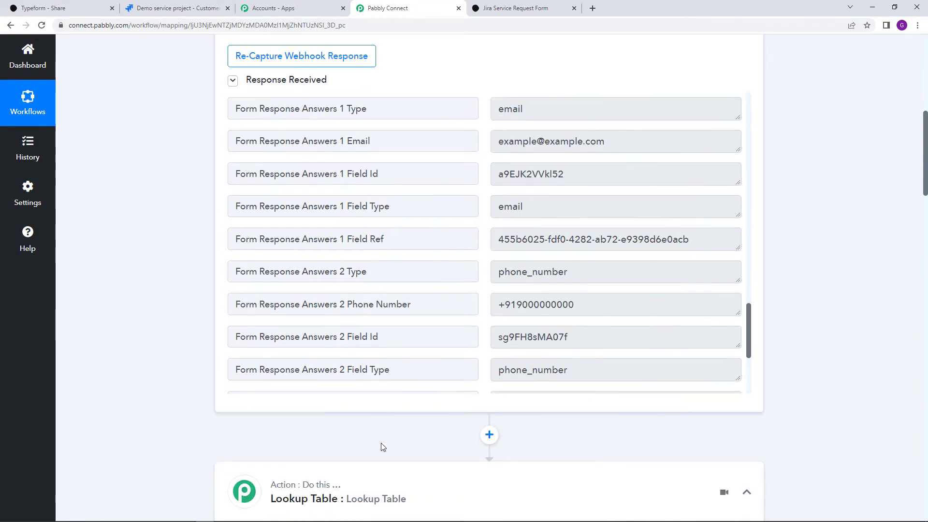
scroll(423, 371, "down", 17)
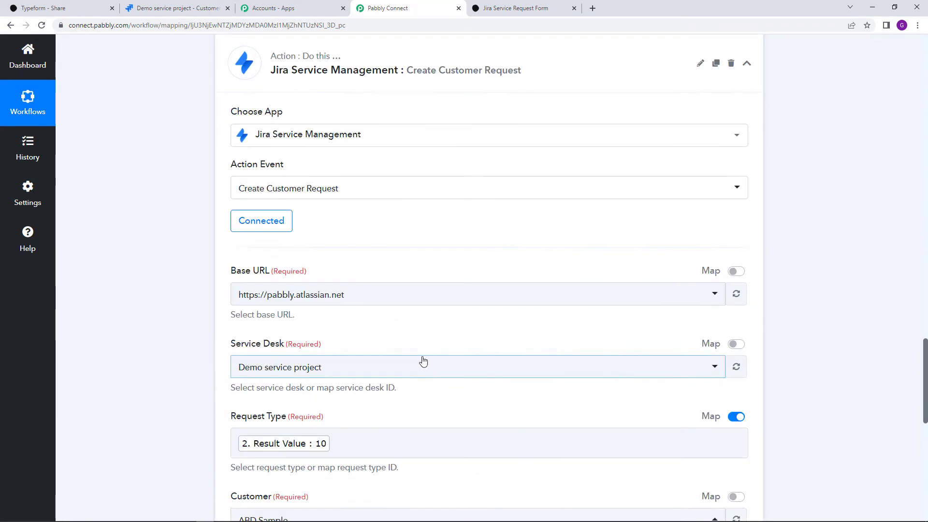
left_click(365, 182)
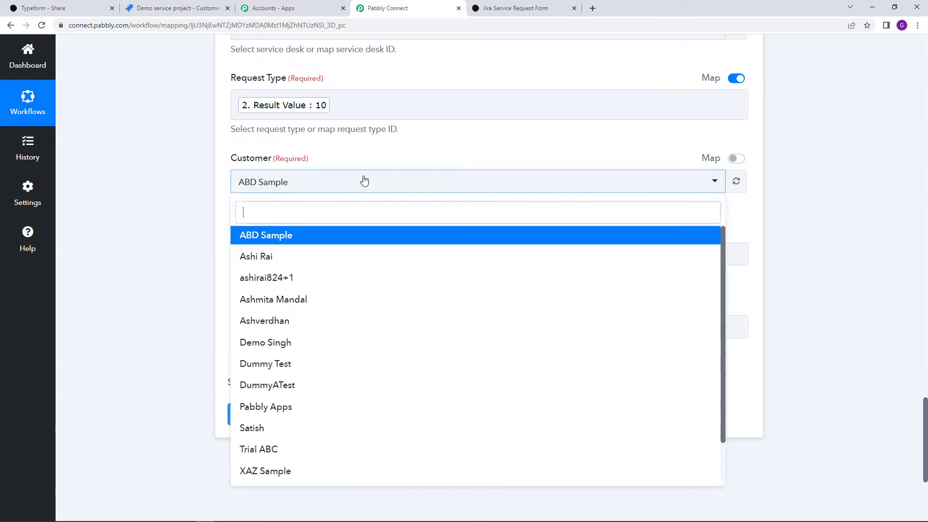
type("de")
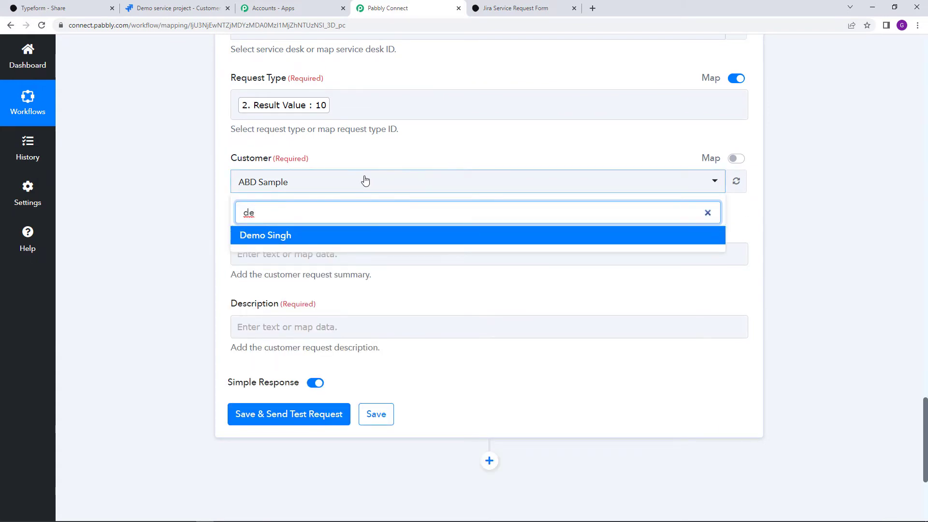
left_click(405, 156)
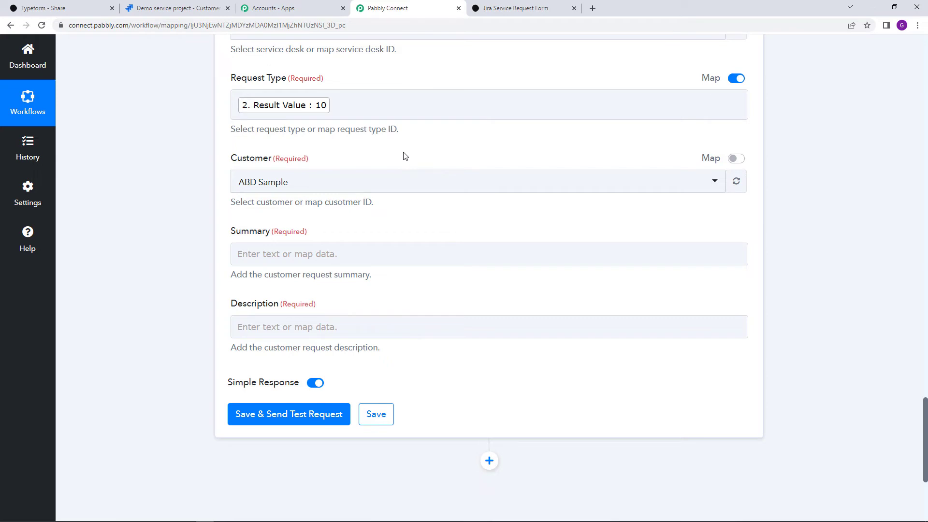
scroll(540, 247, "up", 12)
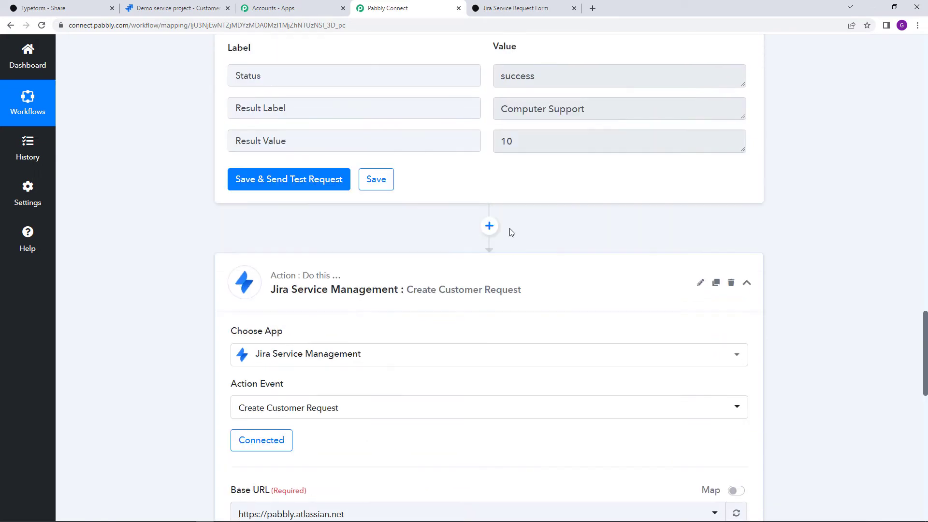
Insert a Jira Service Management Create Customer step connected via Jira Service Management #4
left_click(489, 249)
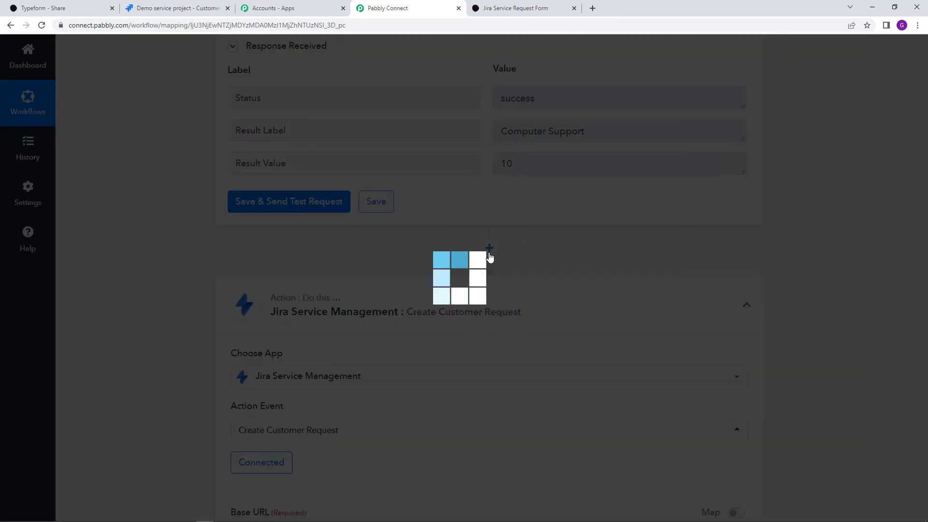
scroll(407, 355, "down", 1)
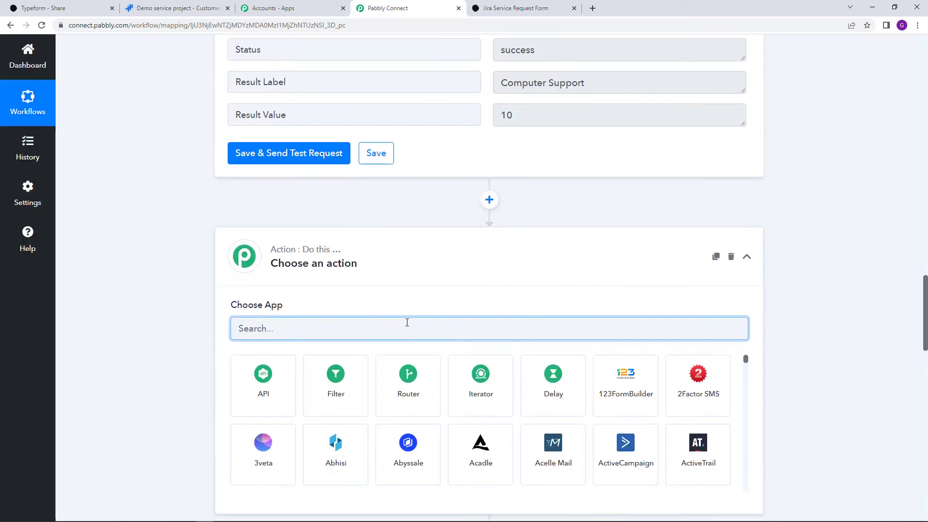
type("jir")
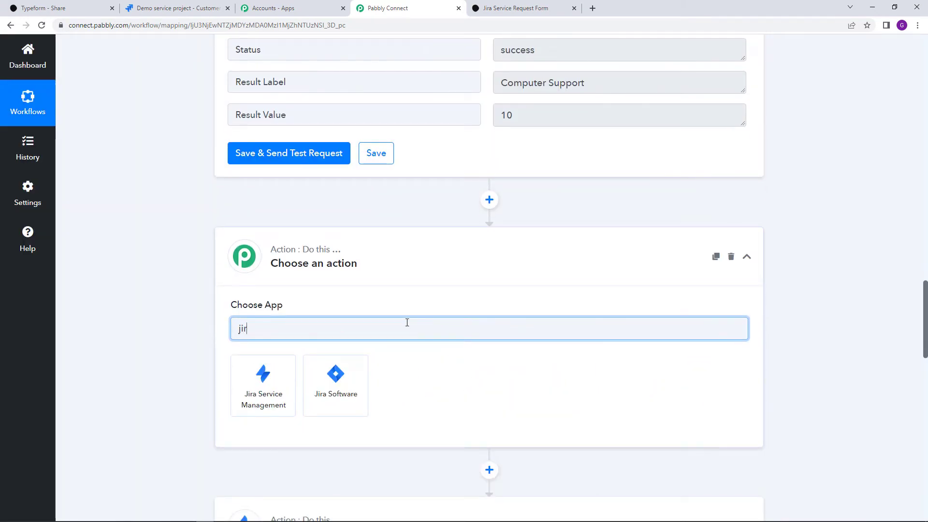
left_click(248, 361)
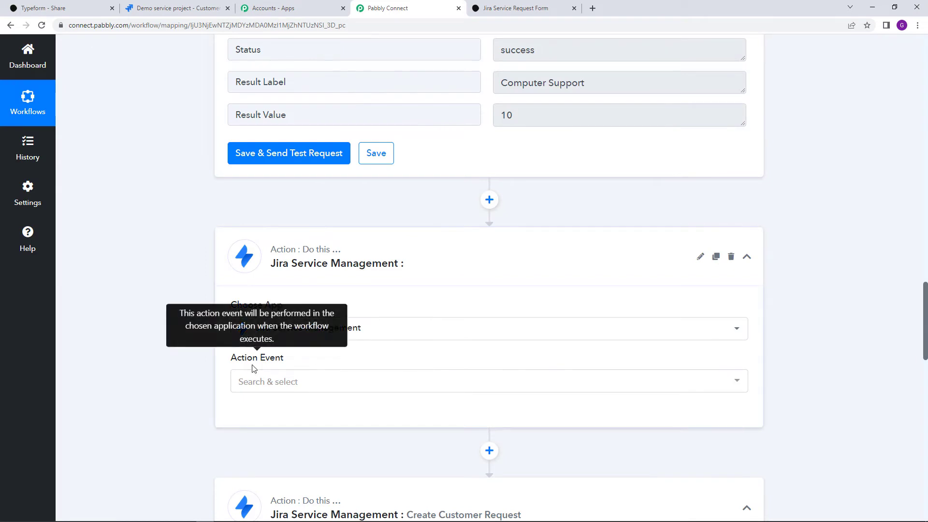
scroll(254, 369, "down", 1)
left_click(329, 339)
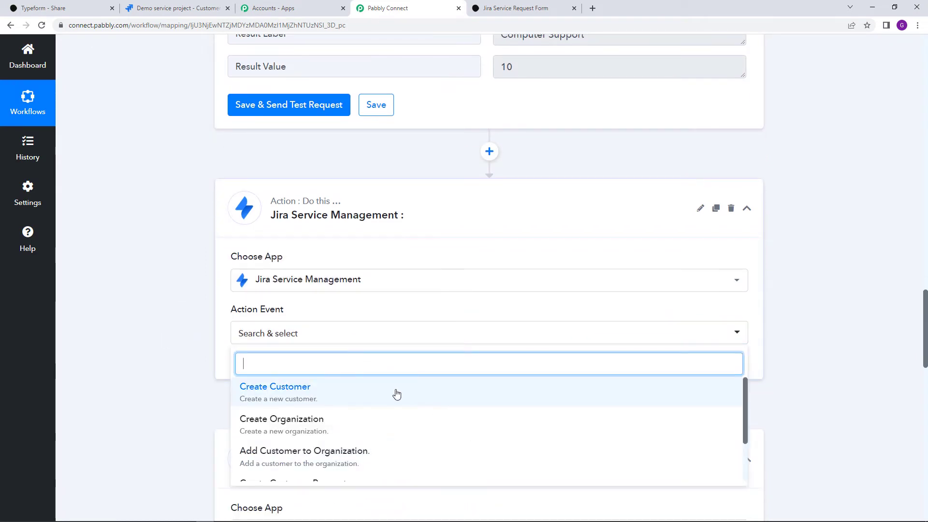
left_click(396, 394)
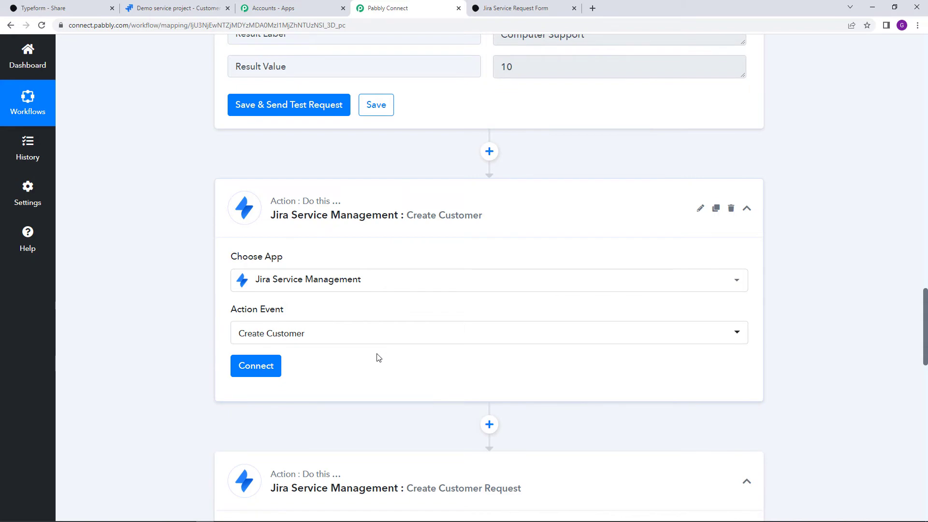
left_click(271, 366)
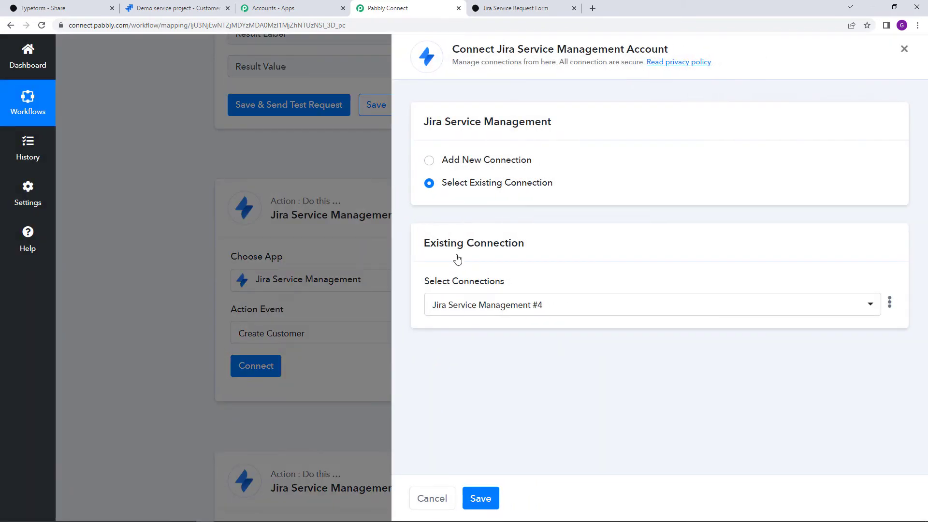
left_click(491, 494)
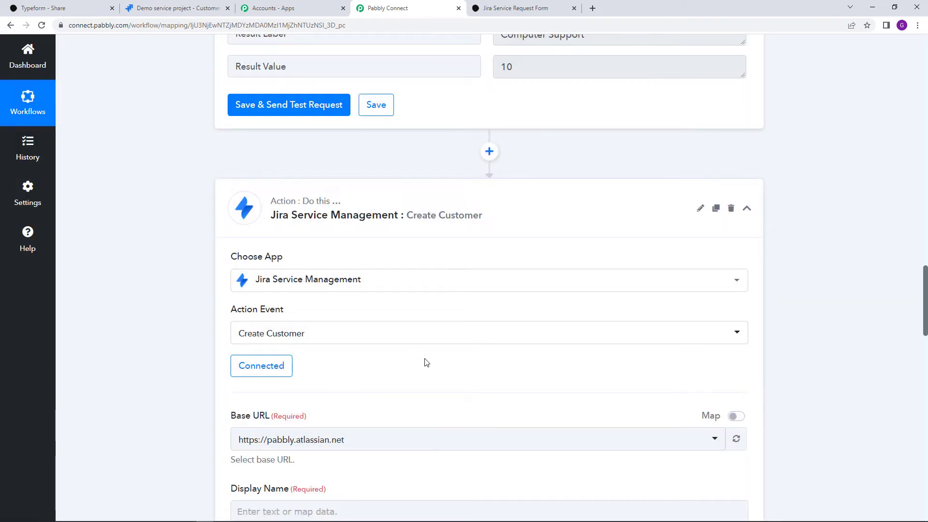
Map Display Name to Typeform's Form Response Answers 0 Text (Demo Test)
scroll(427, 363, "down", 4)
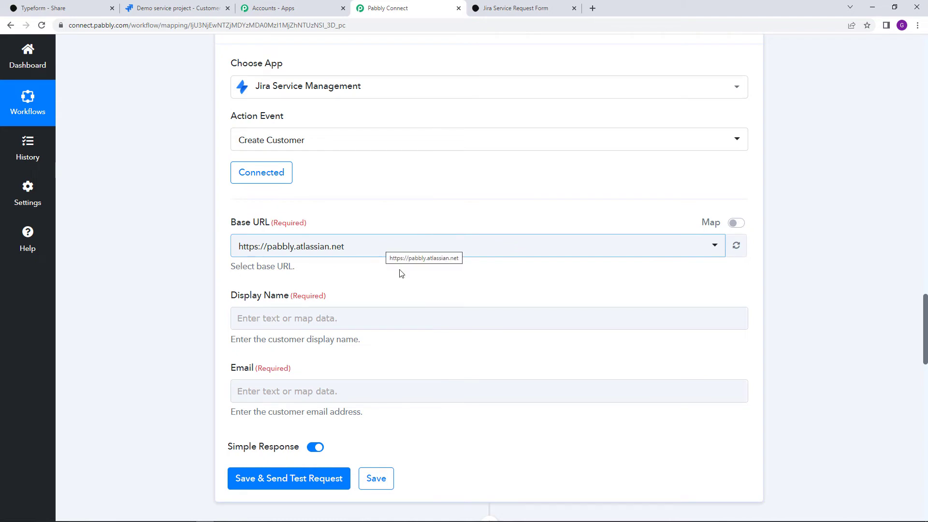
left_click(373, 316)
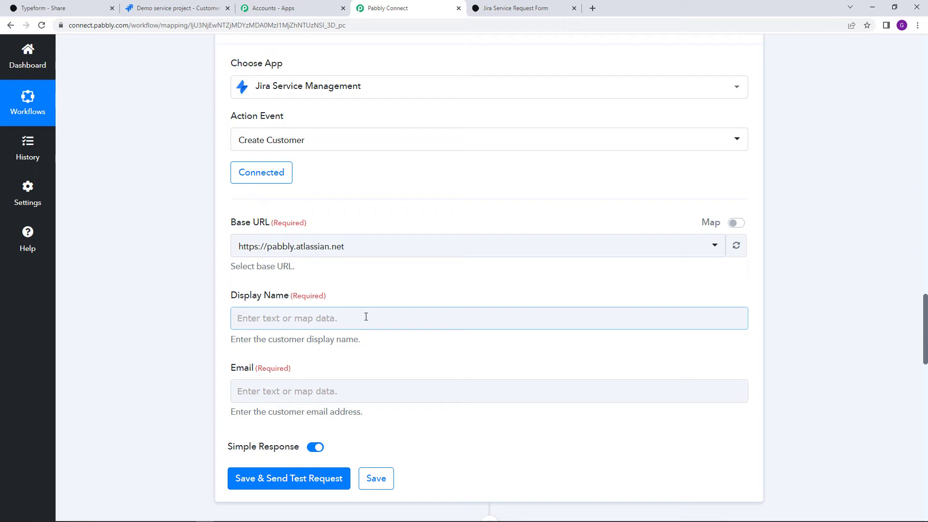
left_click(366, 317)
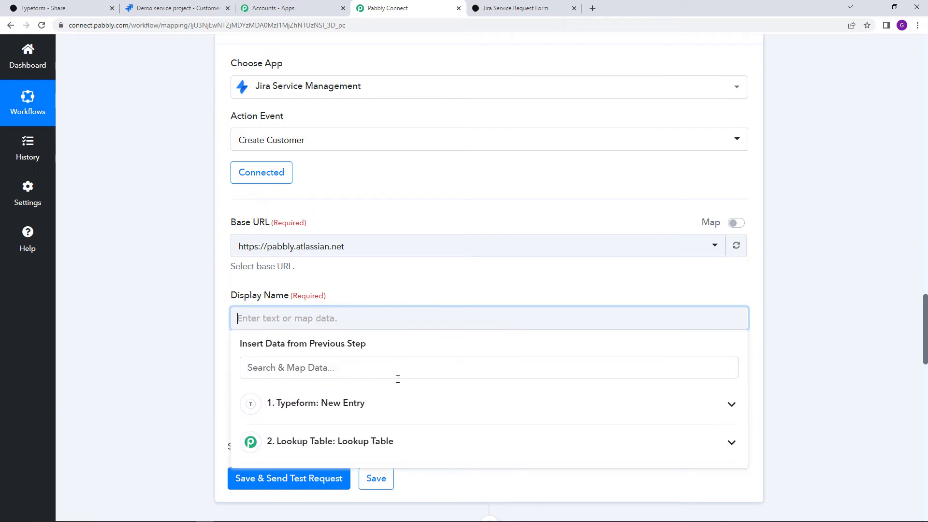
left_click(383, 410)
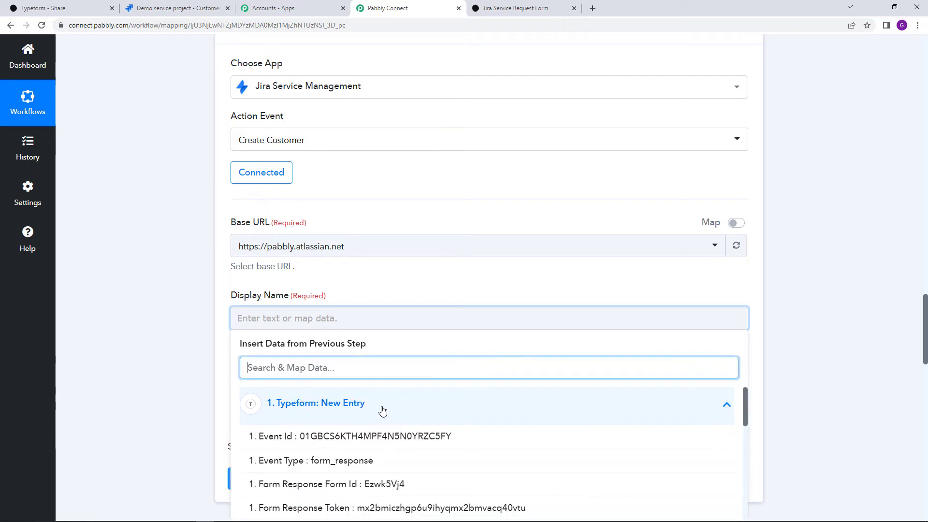
scroll(520, 468, "down", 10)
scroll(520, 473, "down", 2)
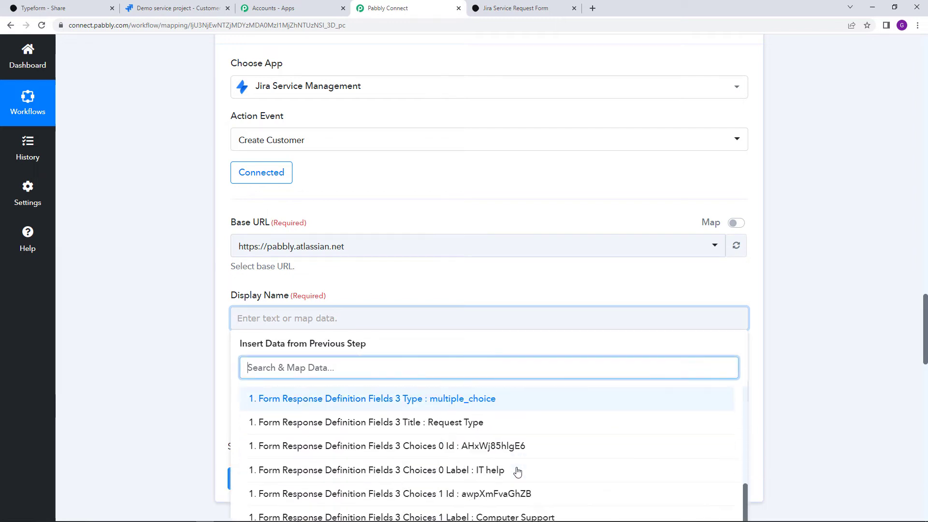
scroll(516, 472, "up", 3)
scroll(516, 472, "down", 8)
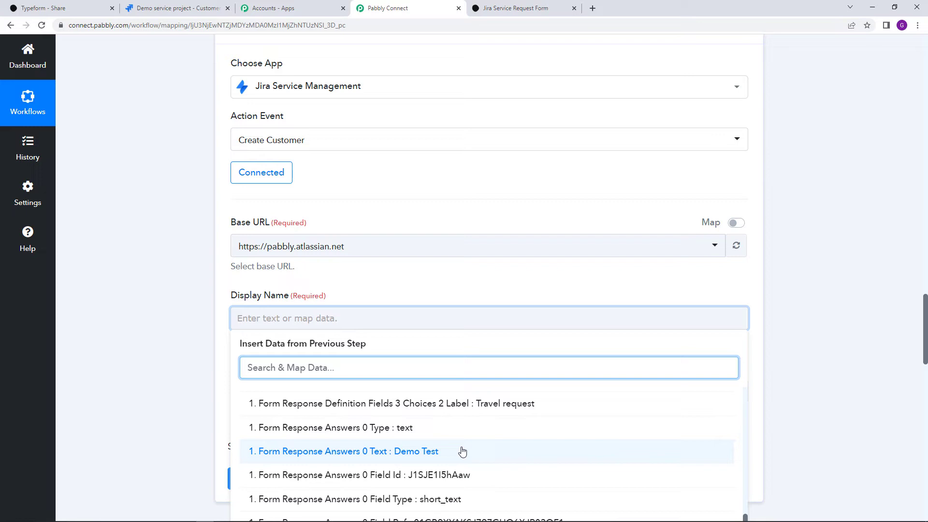
left_click(461, 451)
left_click(429, 288)
scroll(437, 301, "down", 1)
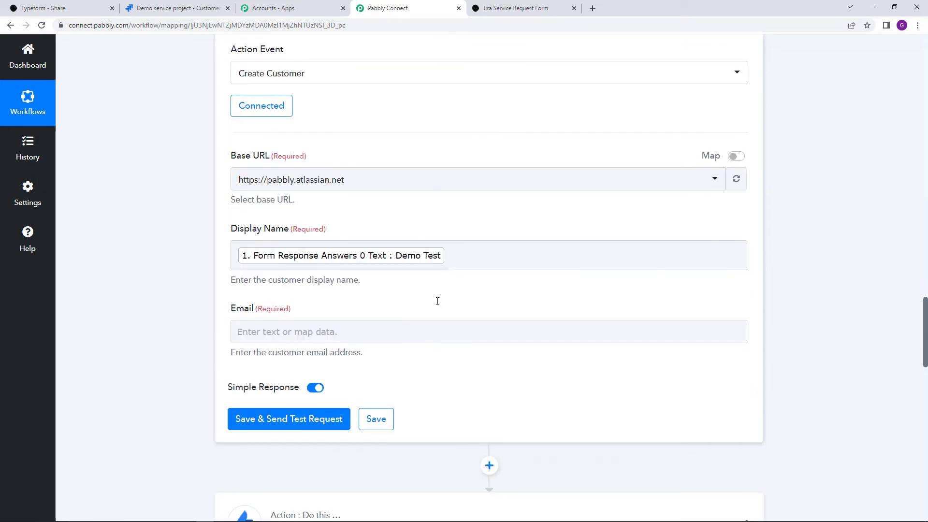
Map the Email field to the Typeform answer 1 email
left_click(332, 304)
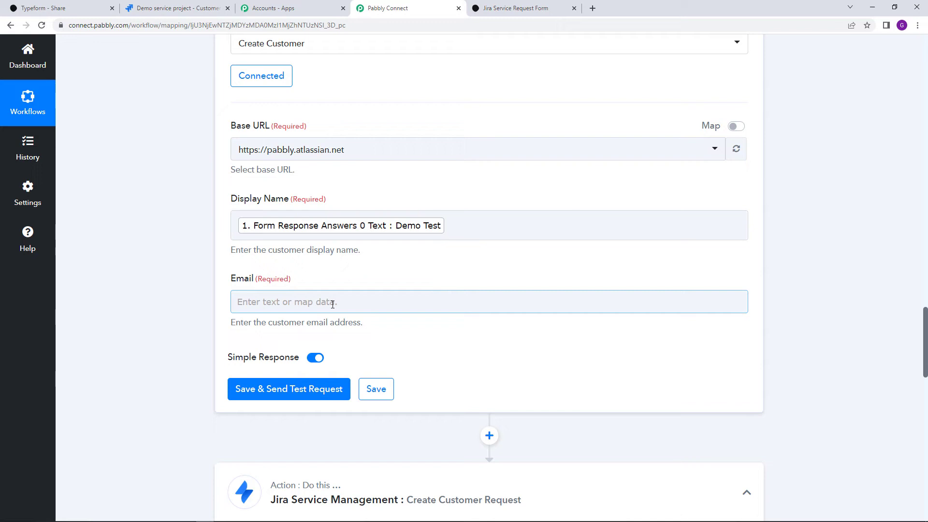
left_click(333, 302)
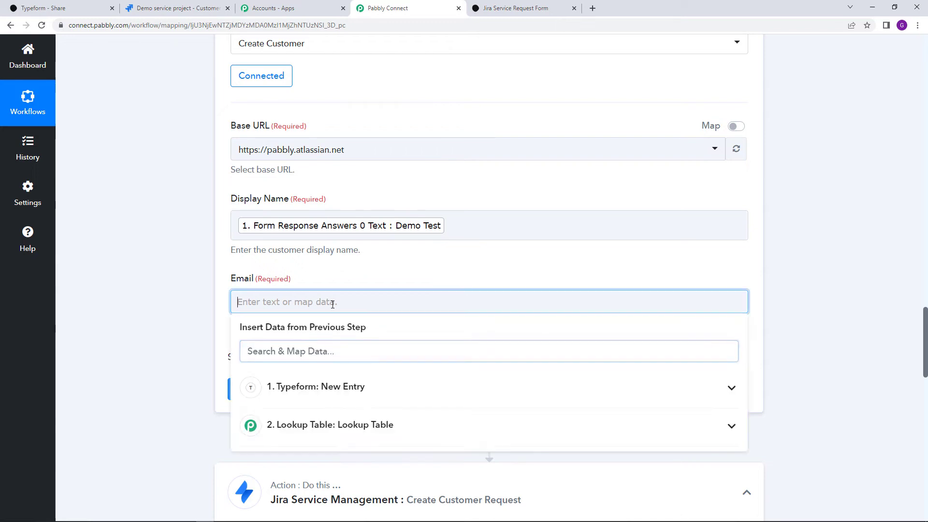
left_click(435, 386)
scroll(500, 478, "down", 5)
scroll(500, 477, "down", 8)
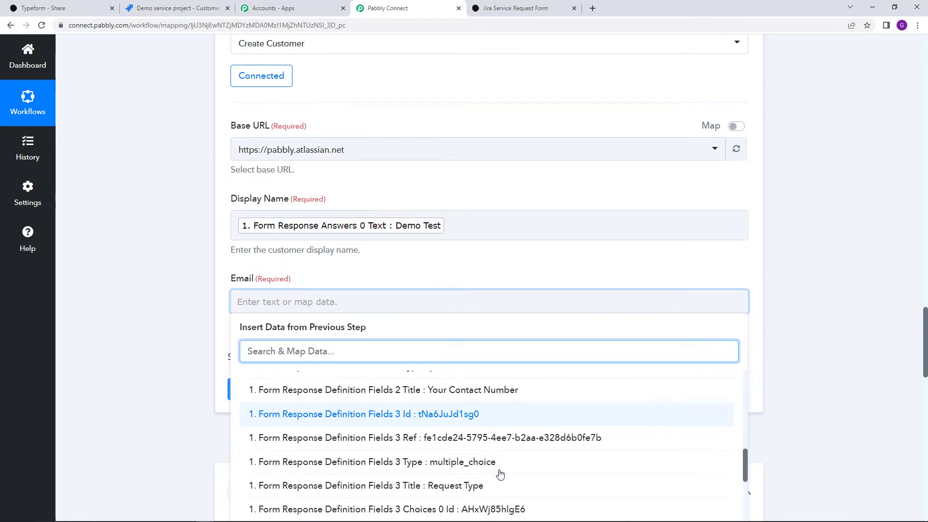
scroll(501, 470, "up", 2)
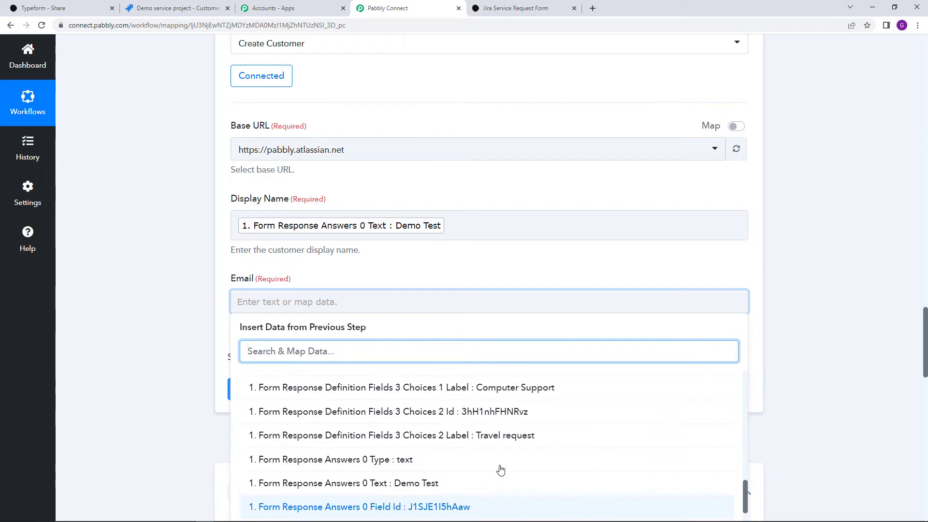
scroll(501, 469, "down", 4)
scroll(500, 470, "down", 2)
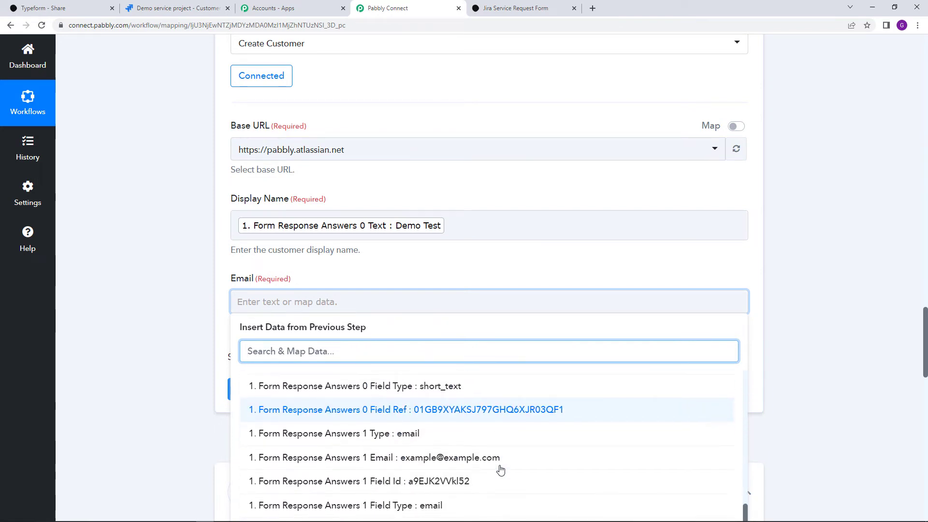
scroll(500, 470, "up", 2)
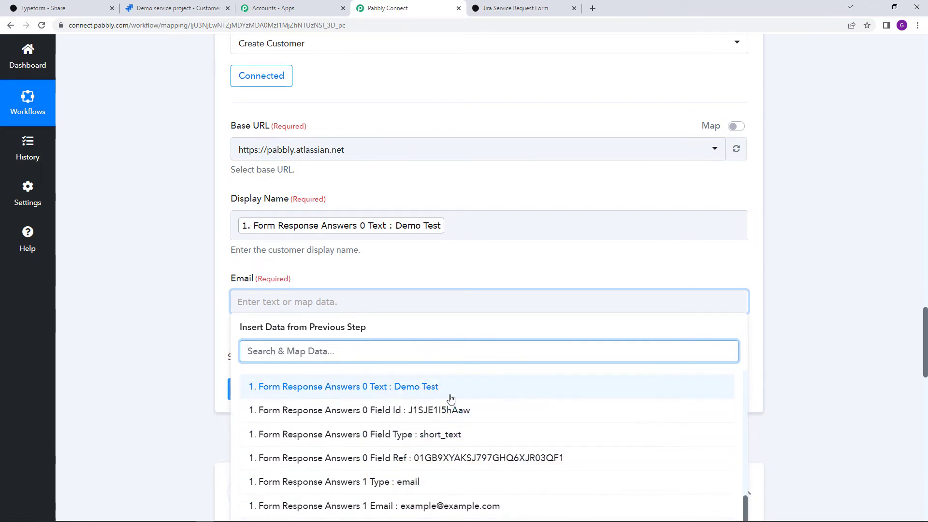
left_click(394, 506)
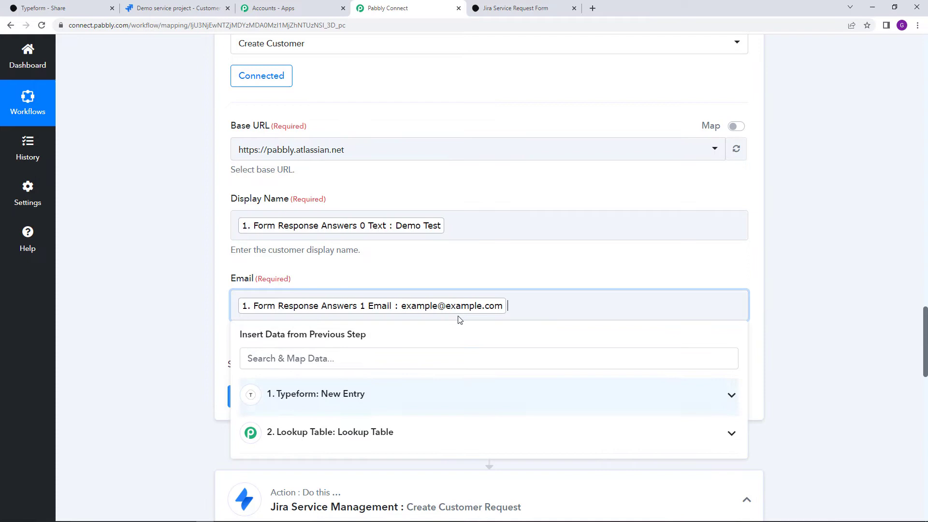
left_click(483, 280)
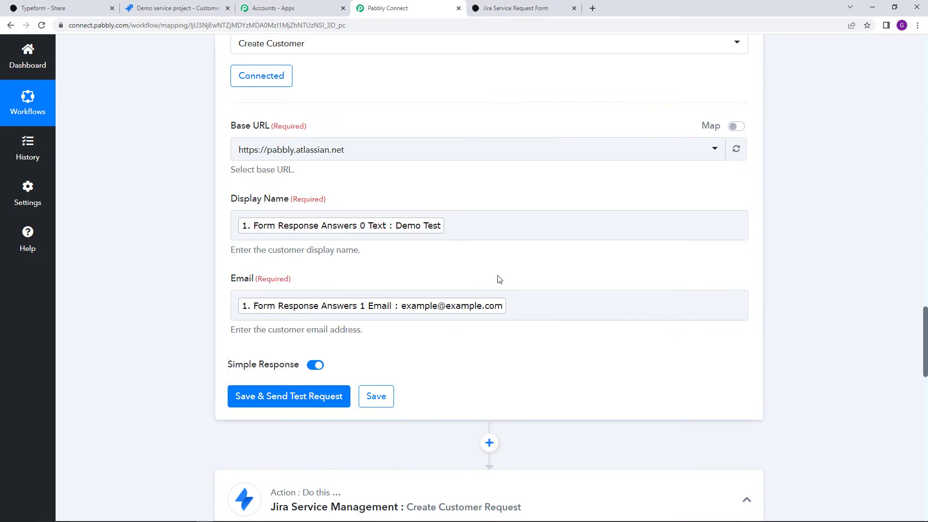
Save and test the Create Customer step, reviewing the returned Demo Test customer details
left_click(294, 397)
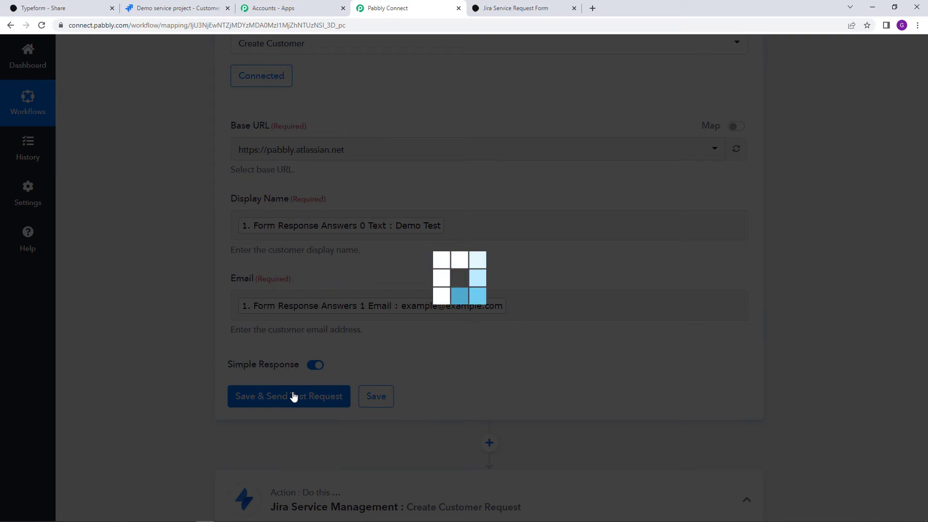
scroll(613, 414, "down", 2)
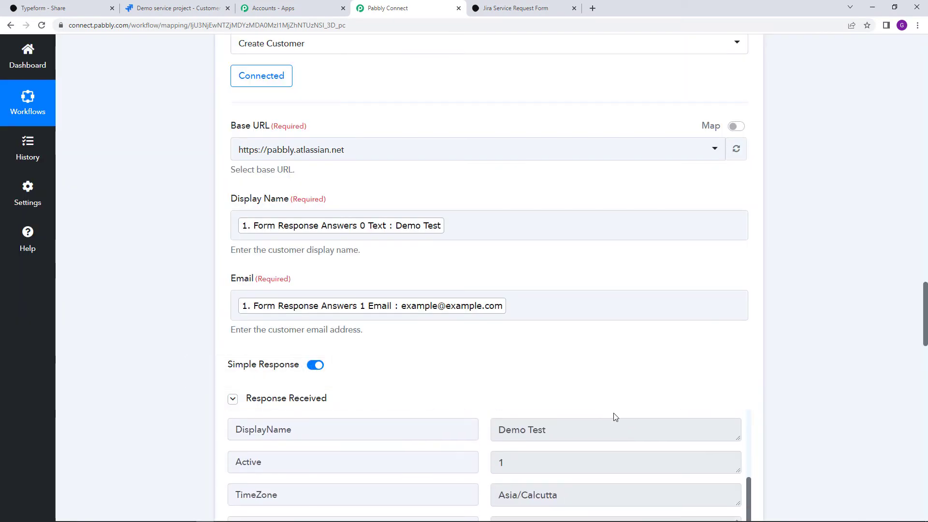
scroll(615, 416, "up", 3)
scroll(849, 401, "down", 1)
scroll(848, 400, "down", 2)
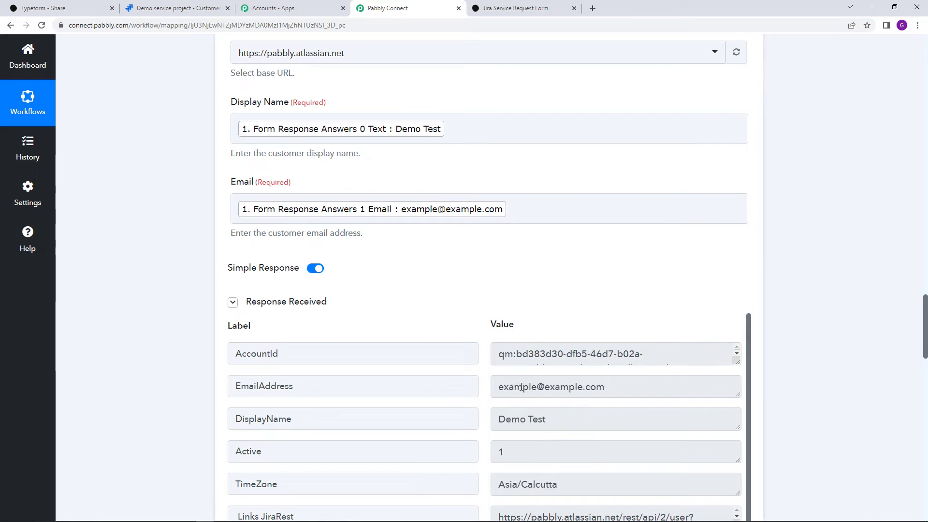
scroll(570, 391, "down", 1)
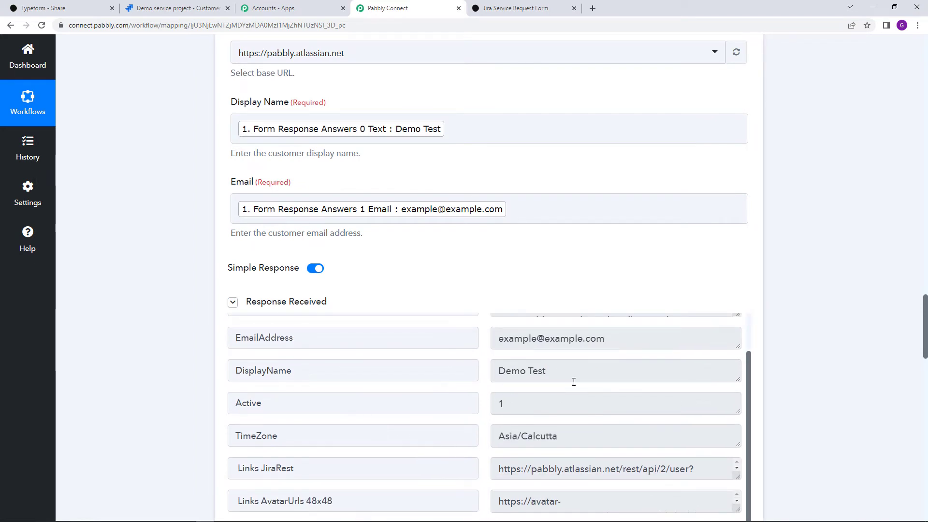
scroll(532, 385, "down", 1)
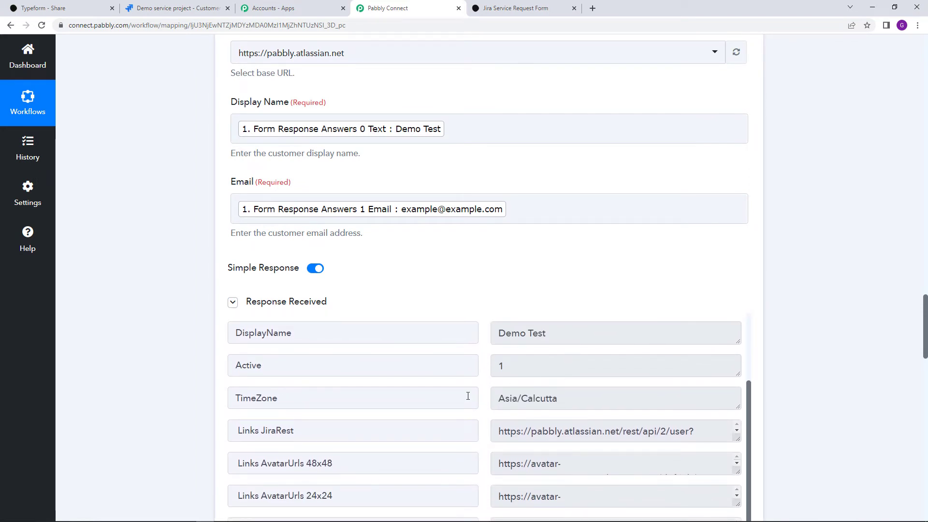
Search the Jira project's customer list for 'demo te', then clear the search
left_click(195, 6)
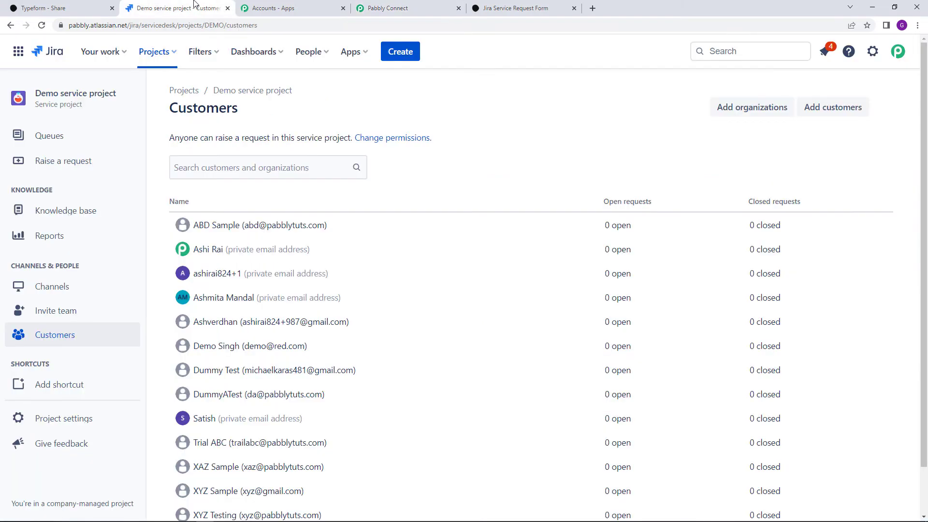
left_click(224, 168)
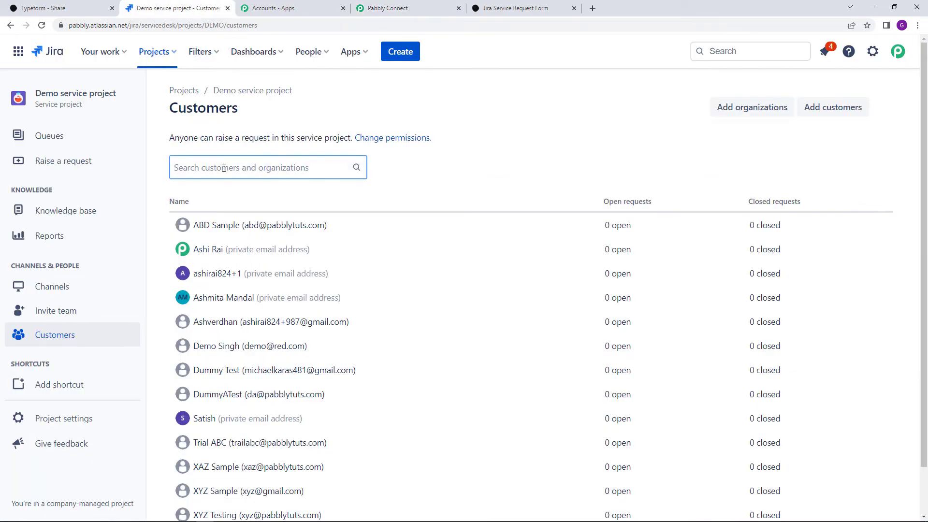
type("demo ")
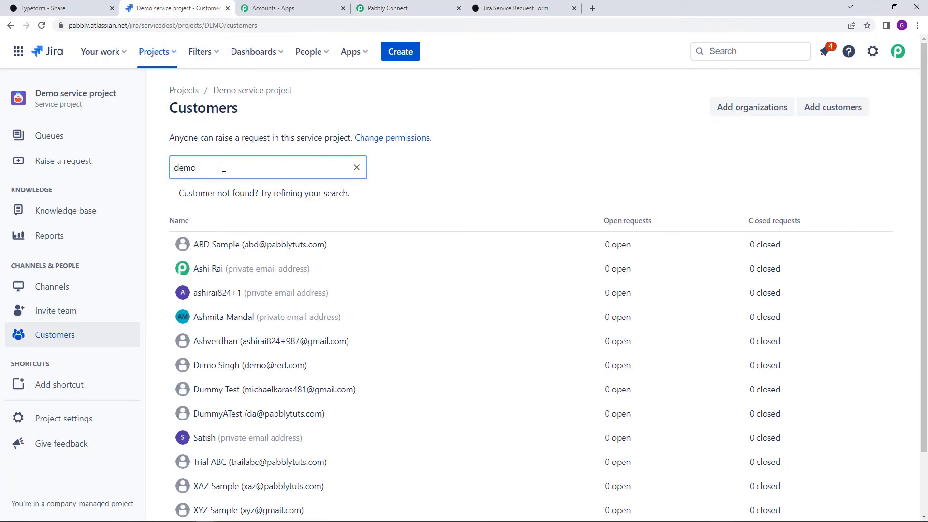
type("test")
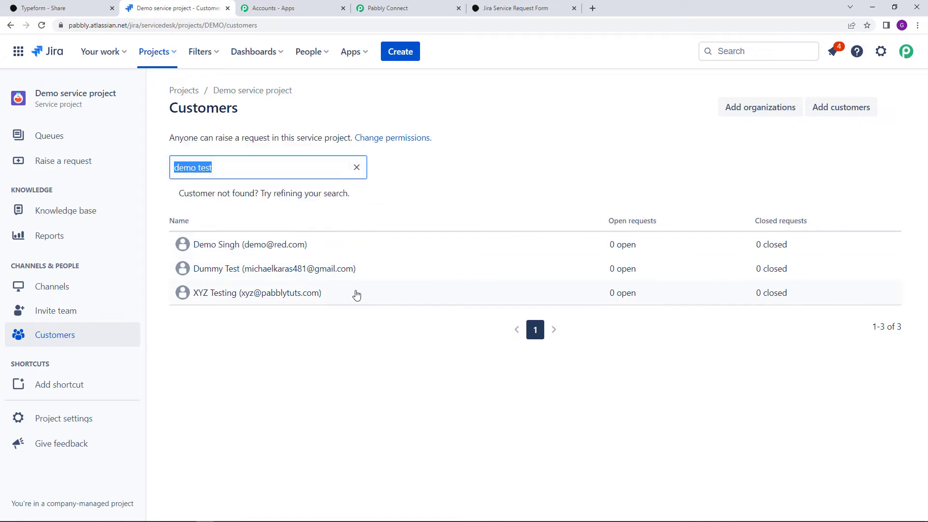
mouse_move(329, 278)
left_click(357, 168)
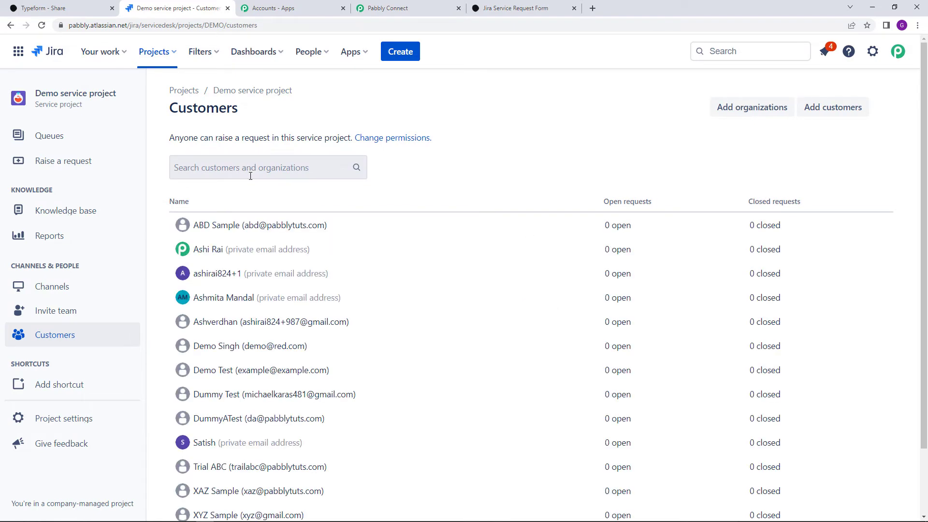
Reload the Customers page and search 'demo tes' to find the Demo Test customer
key("F5")
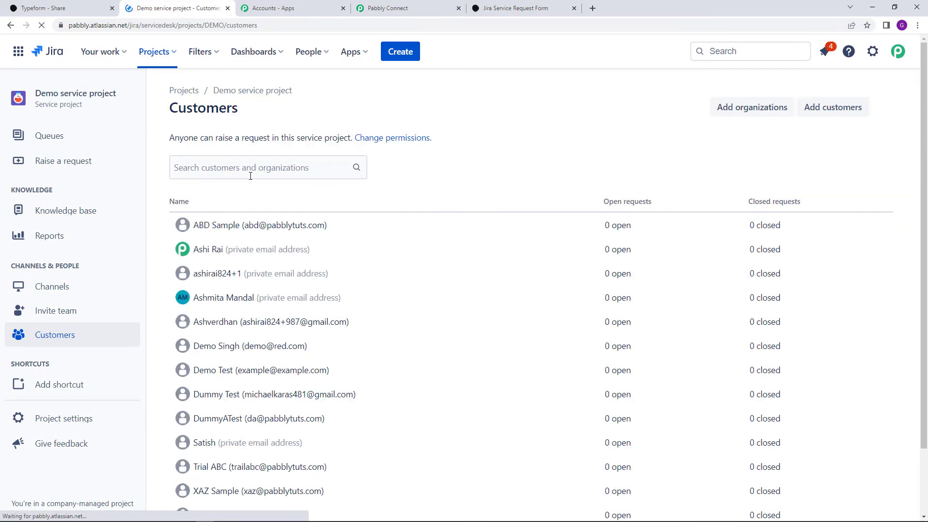
left_click(272, 158)
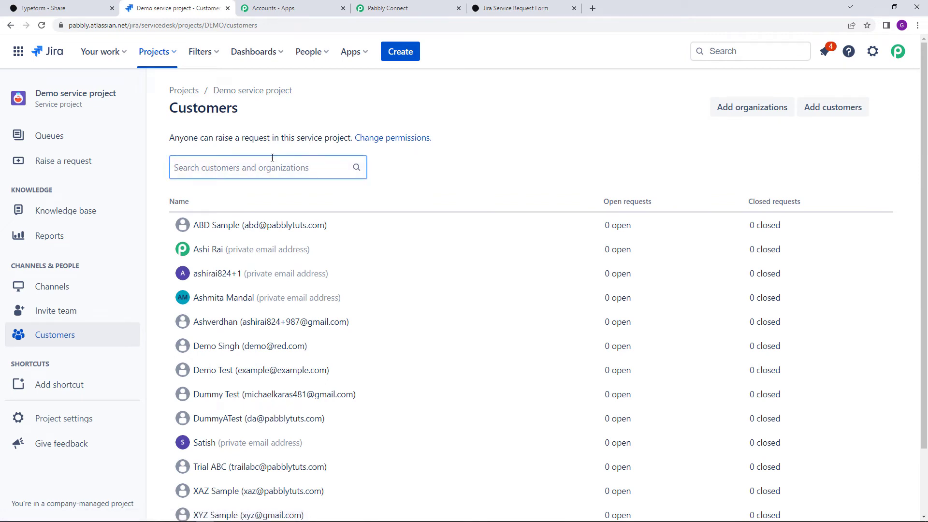
type("demo ")
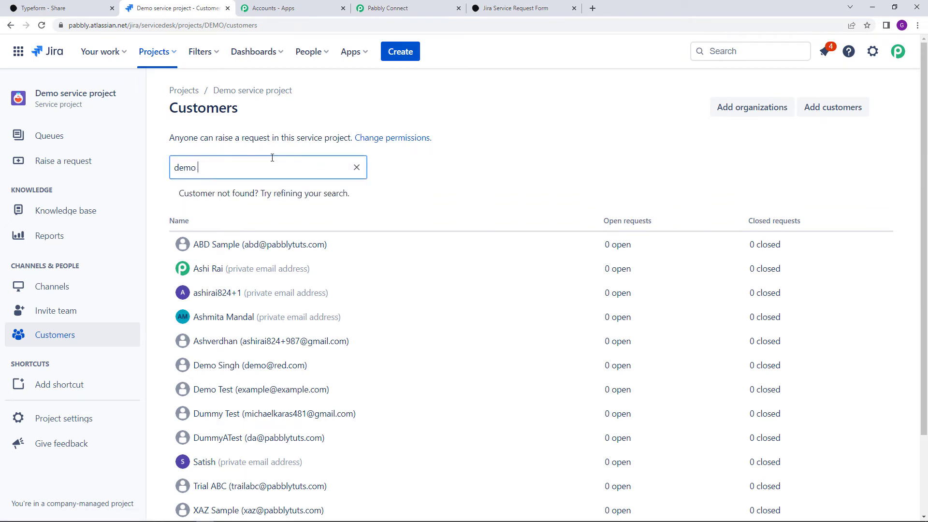
type("test")
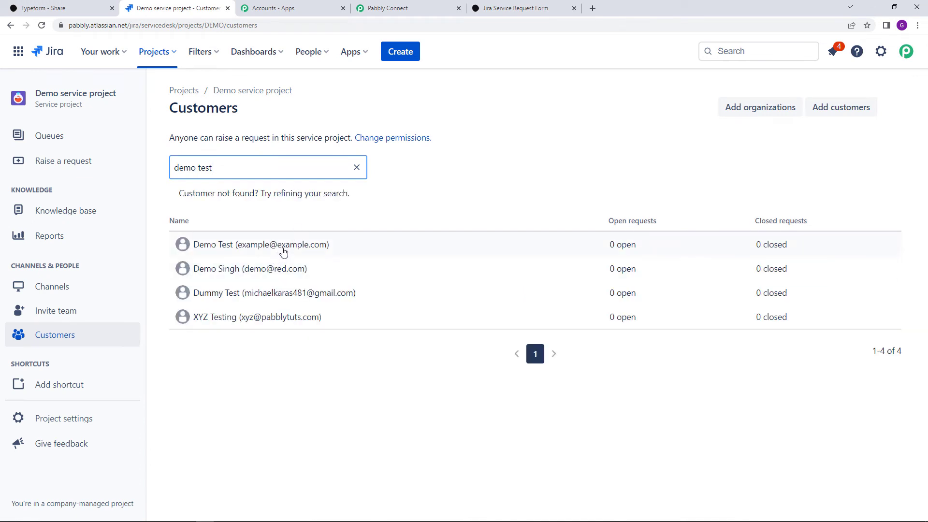
mouse_move(283, 249)
Re-save the Create Customer Request action's existing Jira connection so Request Type refreshes to Computer support
left_click(425, 7)
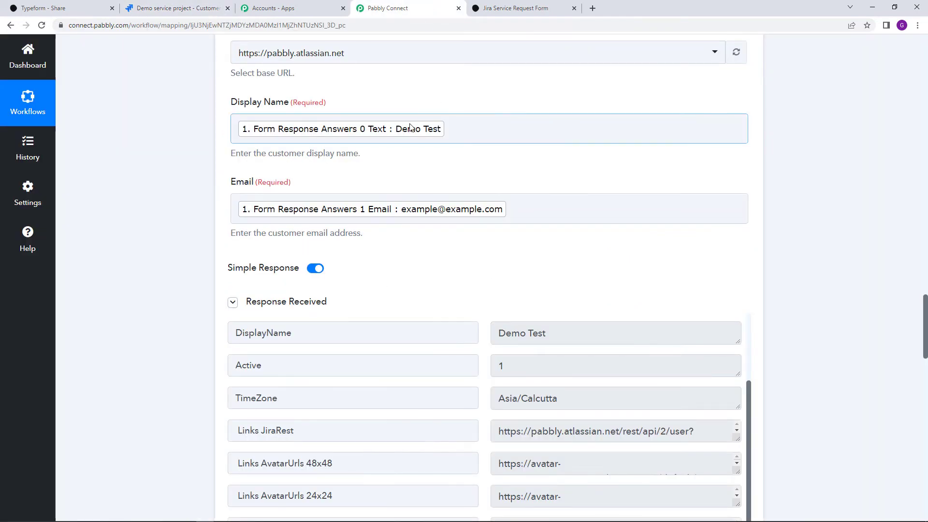
scroll(555, 252, "down", 8)
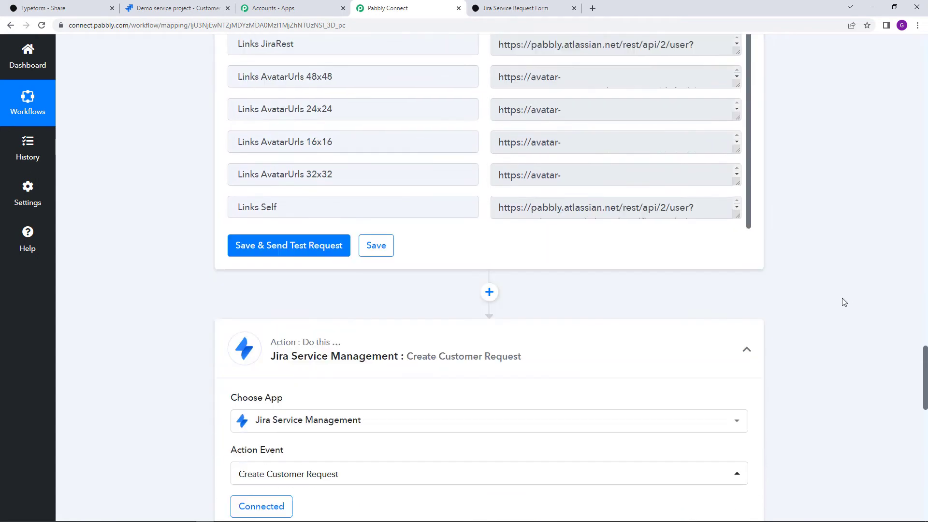
scroll(844, 303, "down", 6)
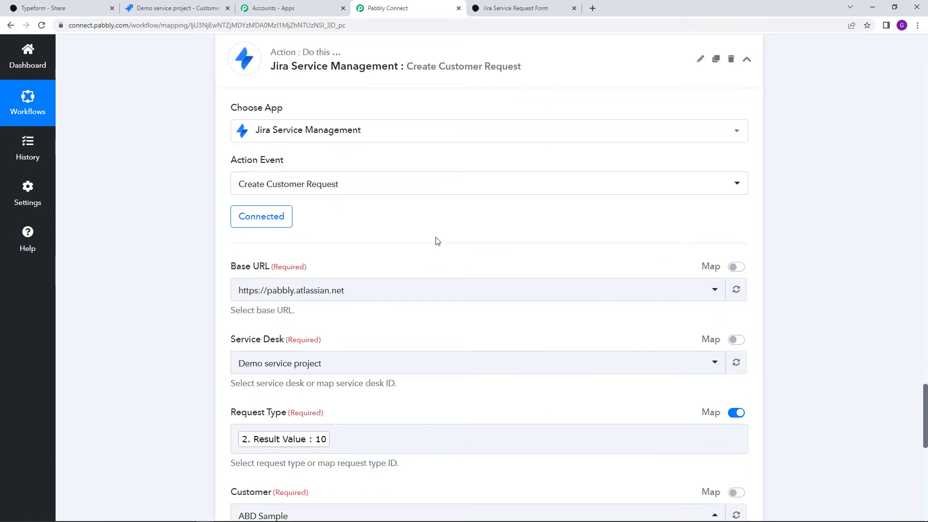
left_click(269, 228)
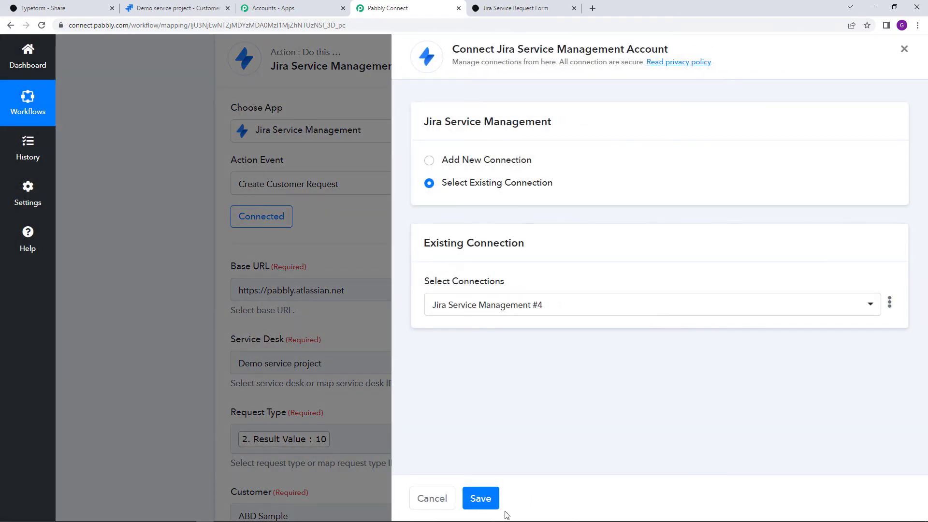
left_click(492, 505)
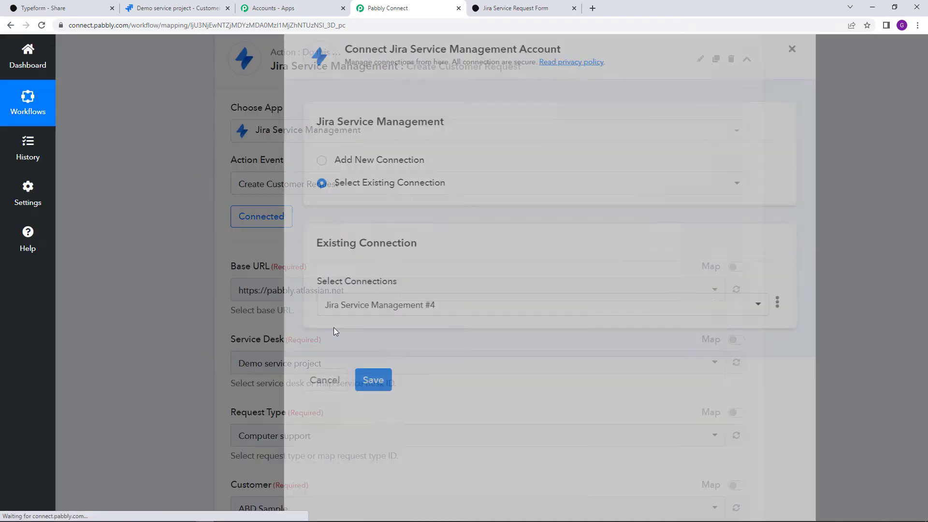
scroll(431, 331, "down", 3)
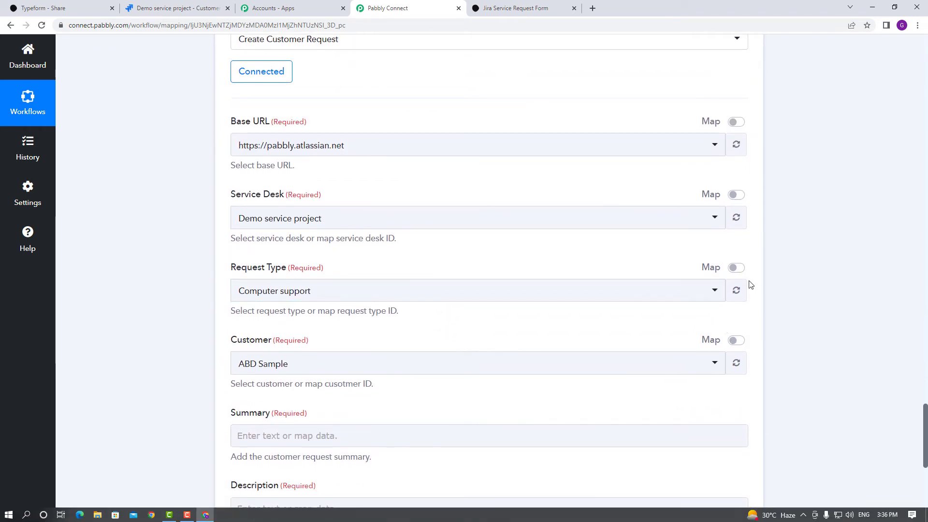
Map Request Type to the Lookup Table's Result Value, replacing the fixed 10
left_click(735, 268)
left_click(400, 300)
double_click(401, 300)
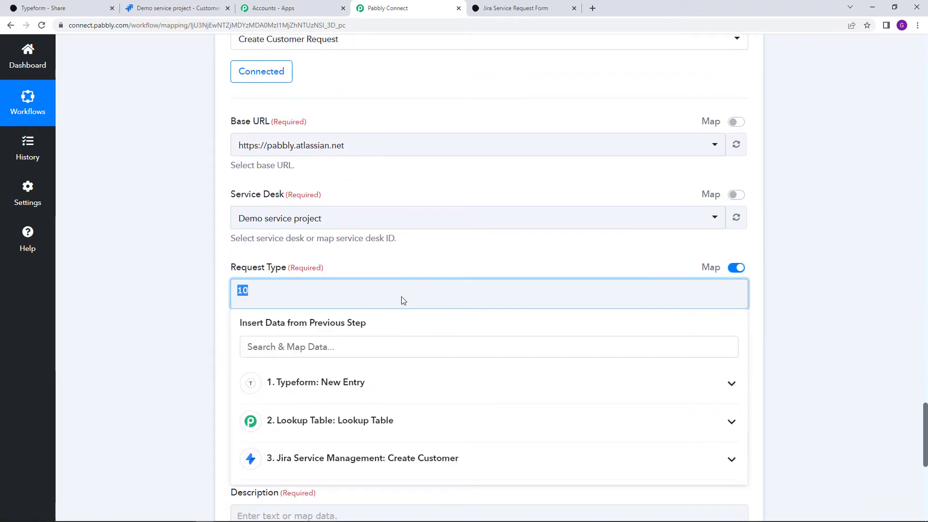
left_click(377, 425)
scroll(378, 430, "down", 2)
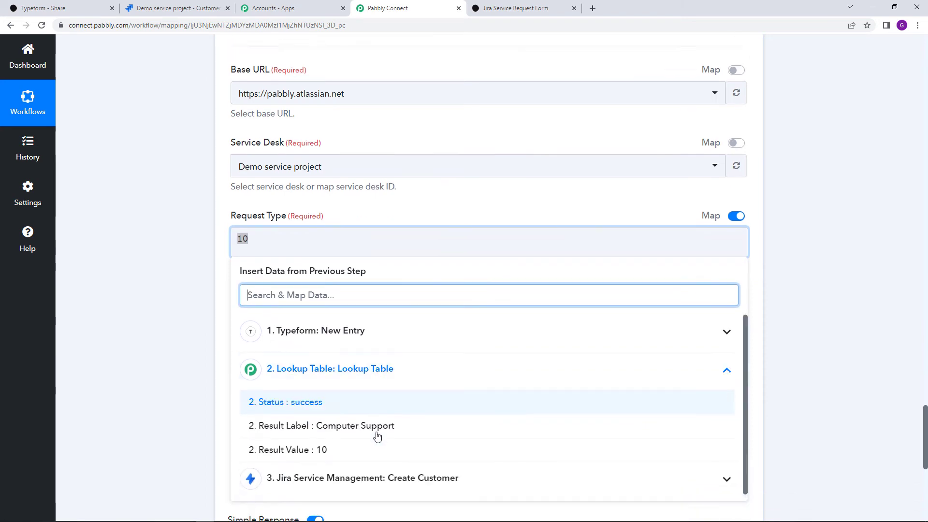
left_click(375, 415)
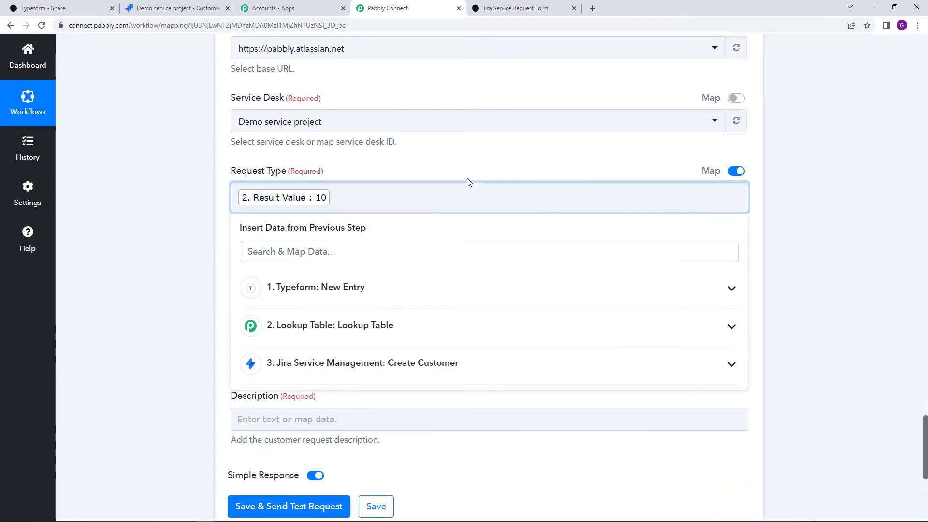
left_click(435, 215)
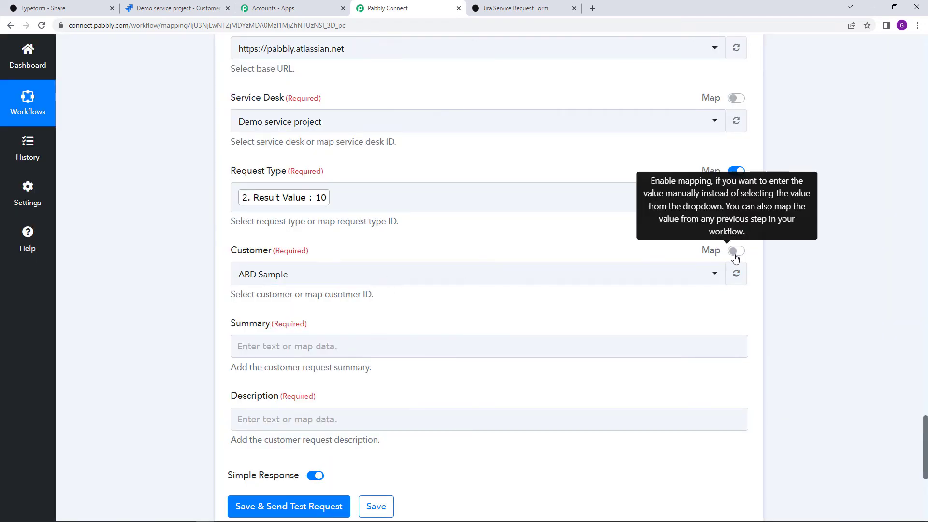
Map Customer to the Create Customer step's AccountId, replacing the old customer ID
left_click(736, 252)
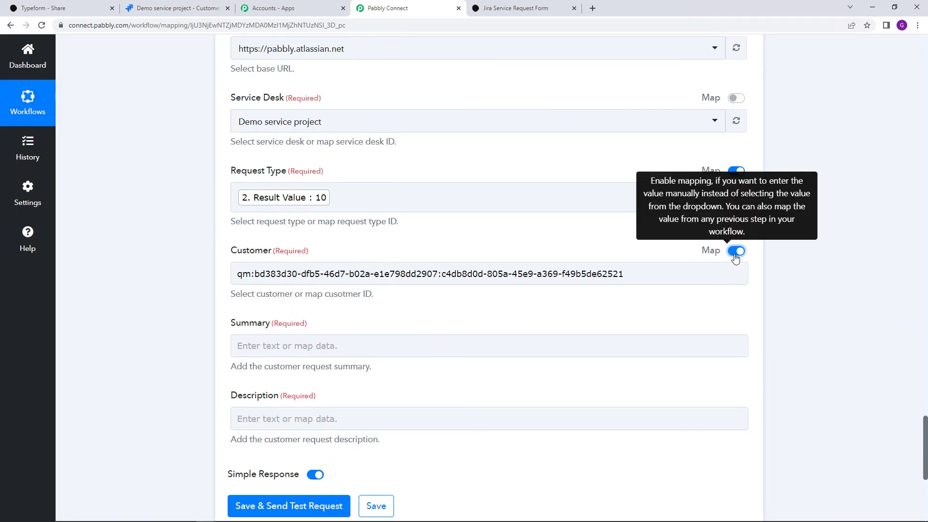
triple_click(449, 277)
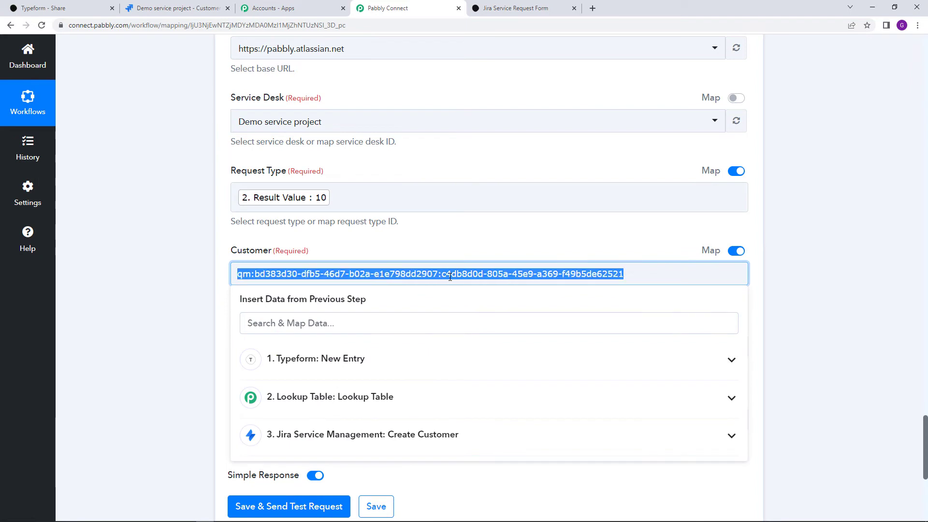
key("BackSpace")
scroll(452, 384, "down", 1)
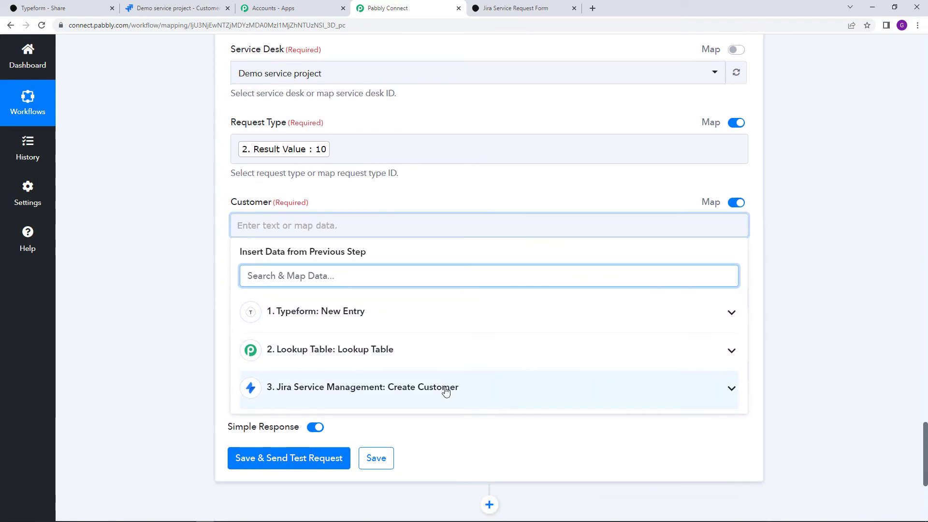
left_click(445, 391)
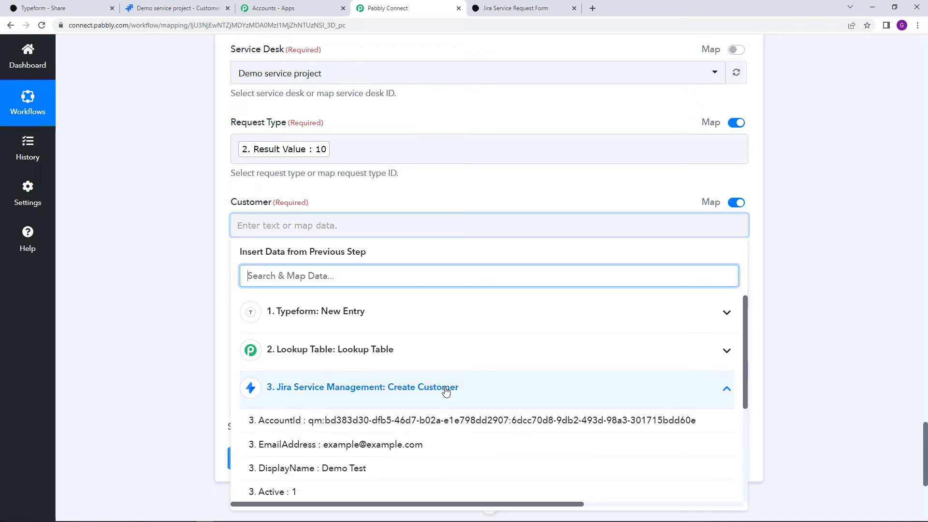
left_click(431, 421)
left_click(391, 199)
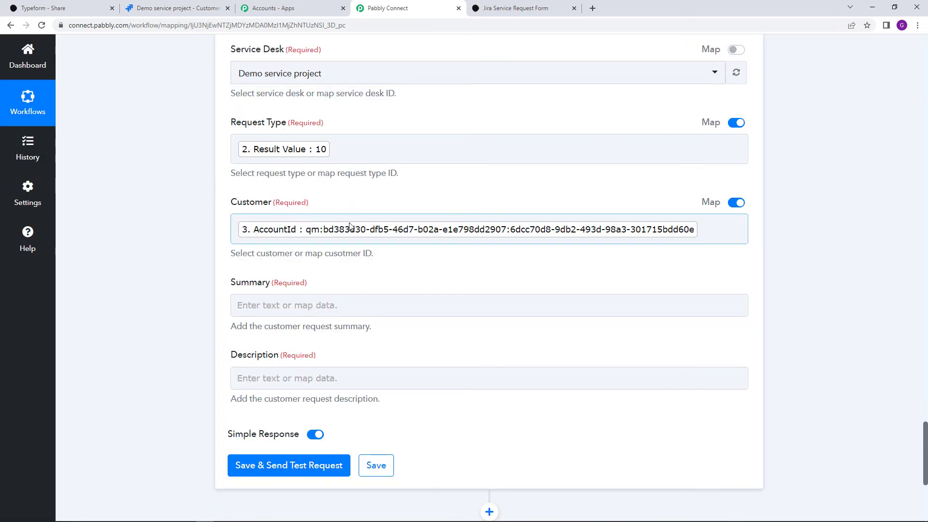
scroll(348, 222, "down", 2)
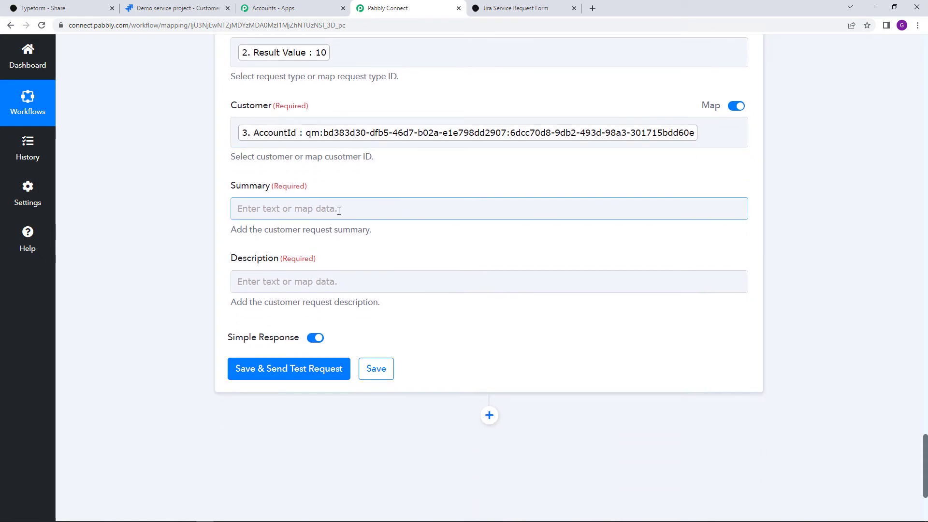
Map Summary to the Typeform entry's Answers 3 Choice Label
left_click(340, 209)
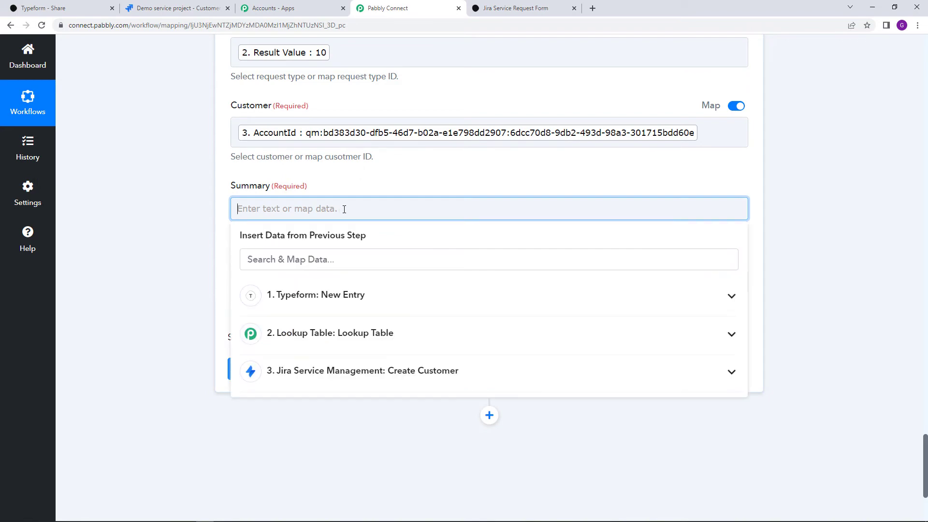
left_click(415, 294)
scroll(424, 361, "down", 15)
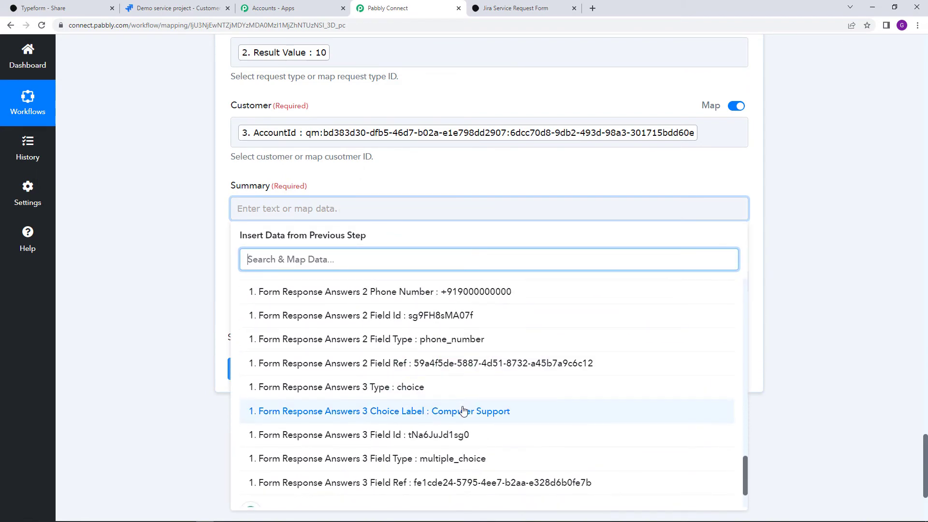
left_click(464, 411)
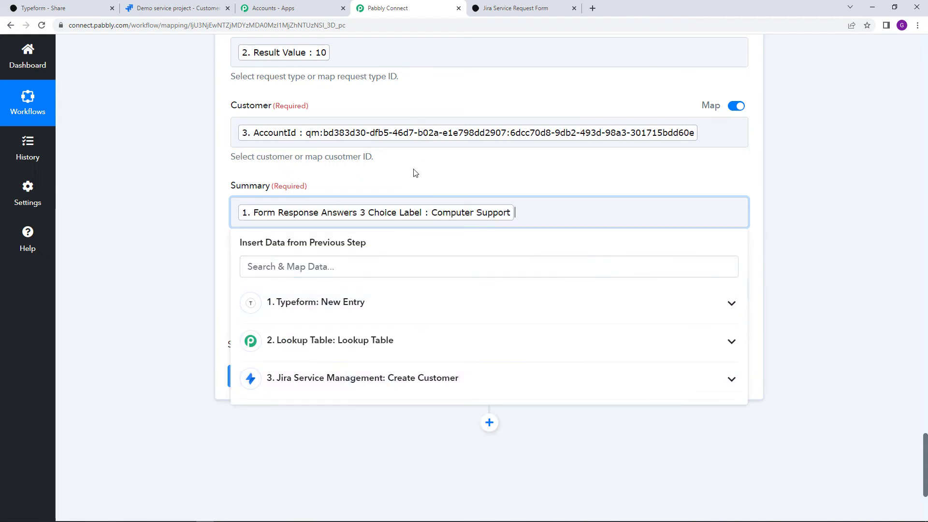
left_click(417, 176)
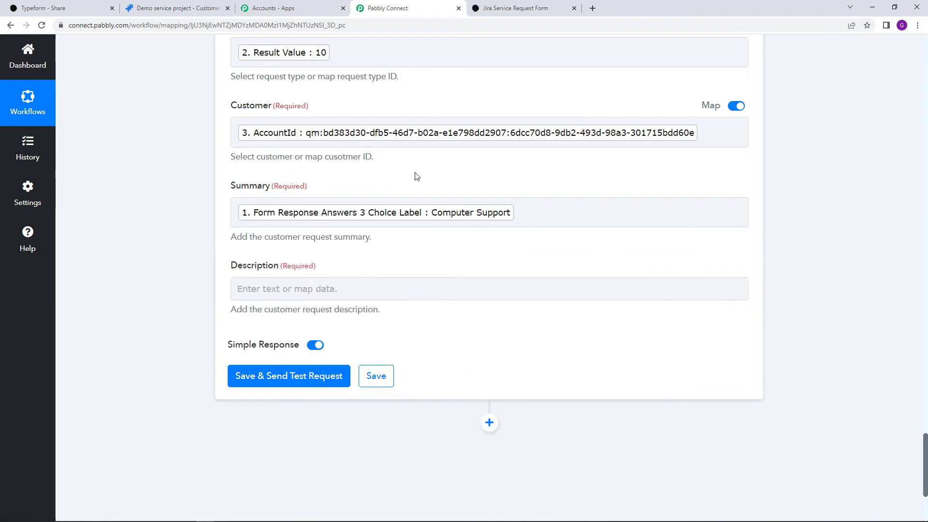
Set the request Description to 'Kindly look into the issue'
left_click(322, 287)
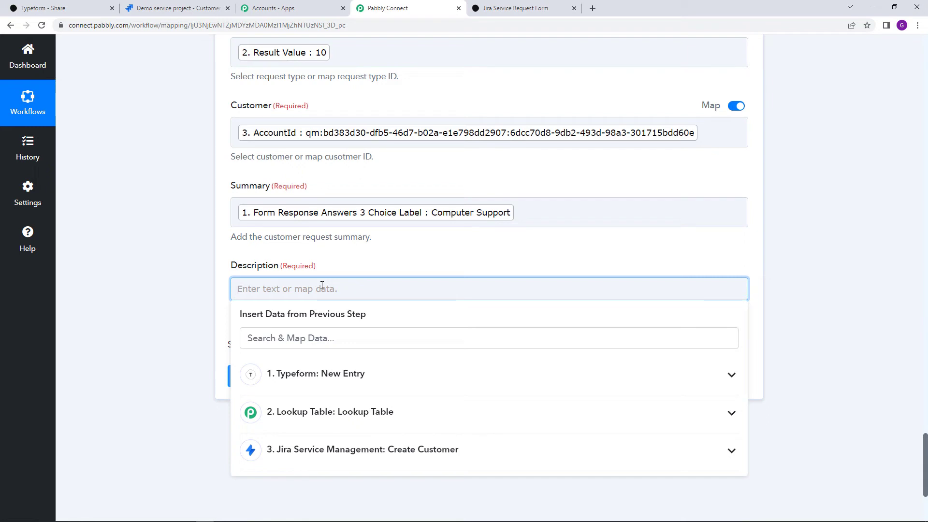
type("Kindly look into the issue")
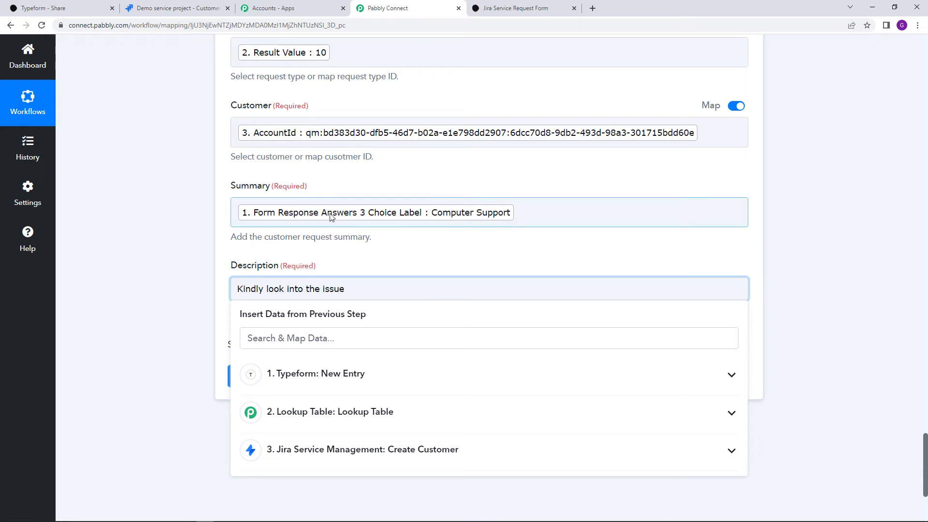
left_click(391, 244)
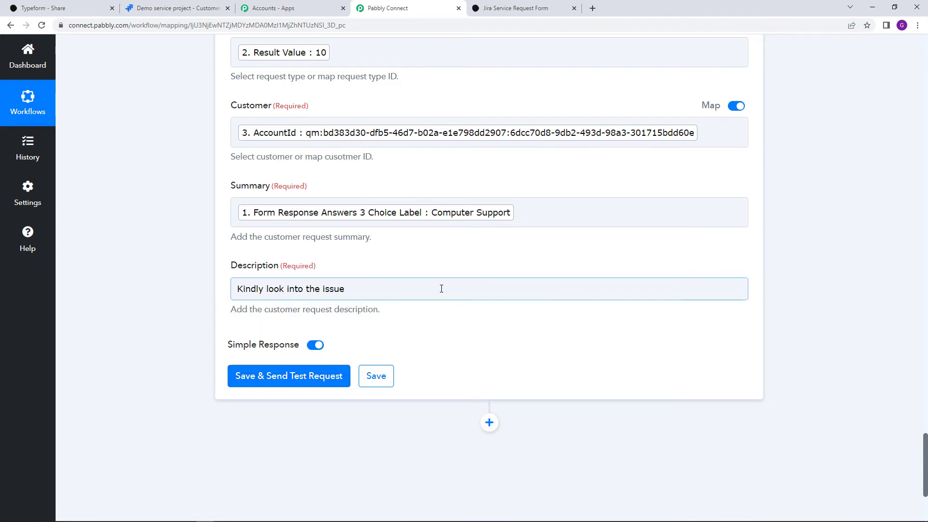
scroll(408, 308, "up", 3)
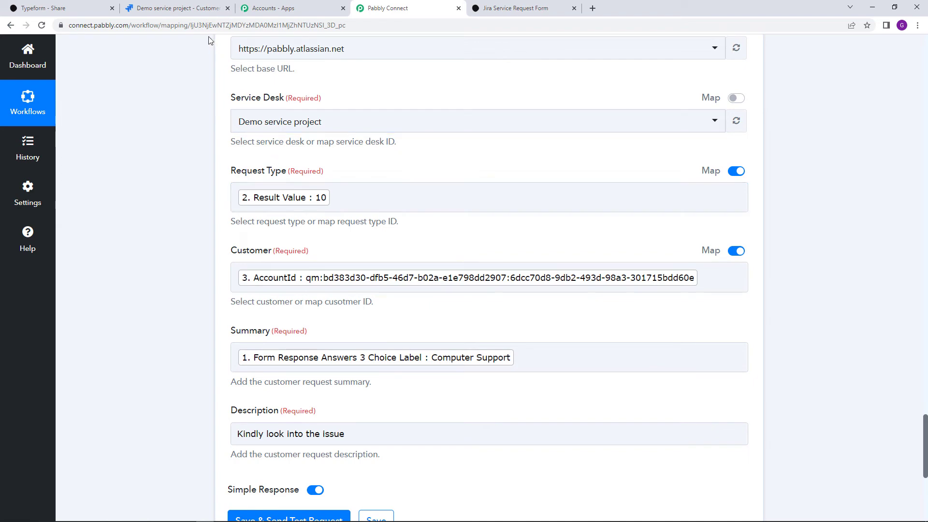
Delete all three existing Jira requests, DEMO-35 to DEMO-37, emptying the All open queue
left_click(189, 7)
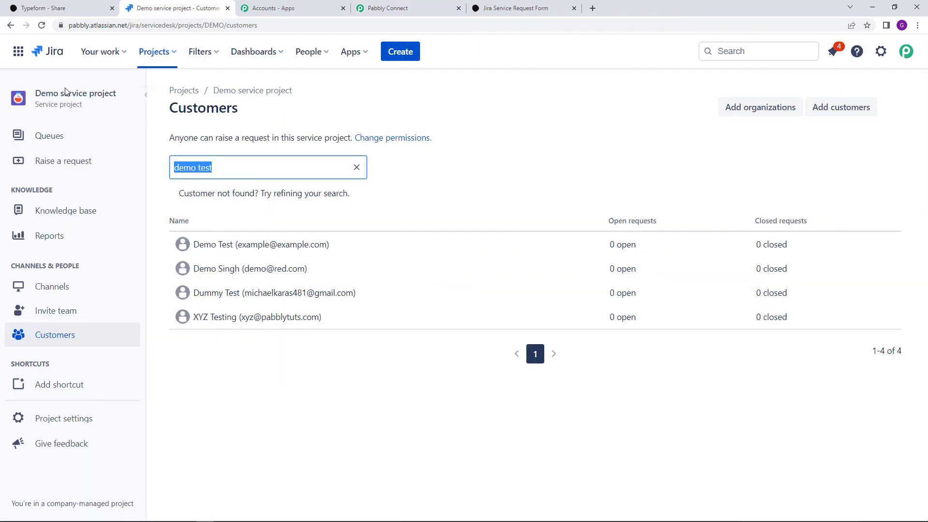
left_click(11, 25)
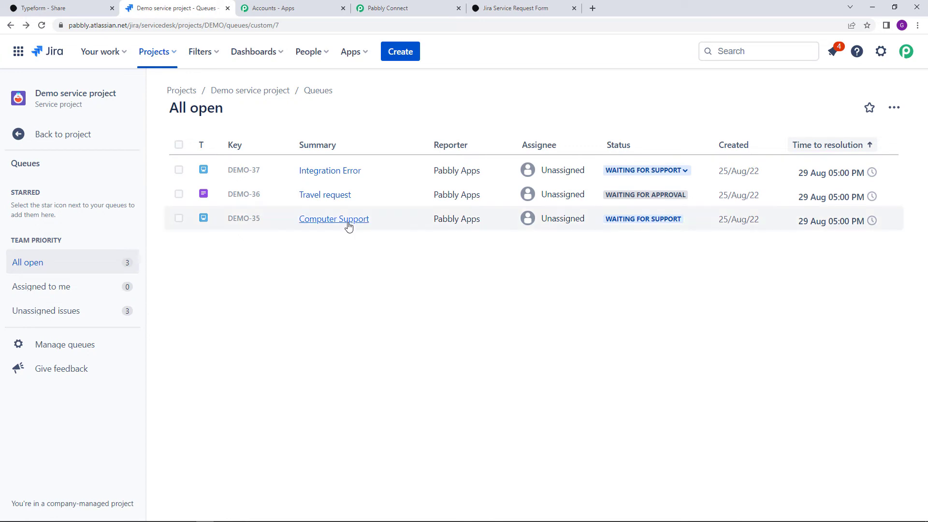
left_click(179, 145)
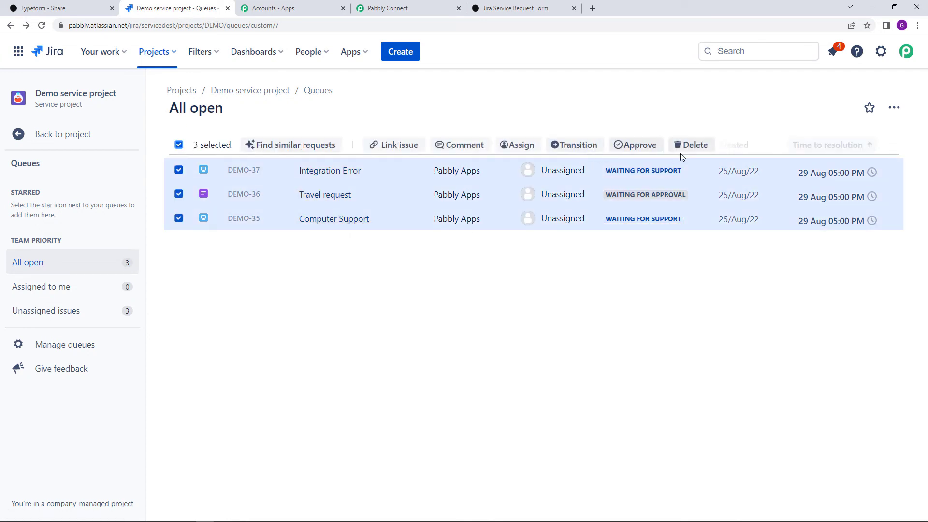
left_click(692, 145)
left_click(833, 237)
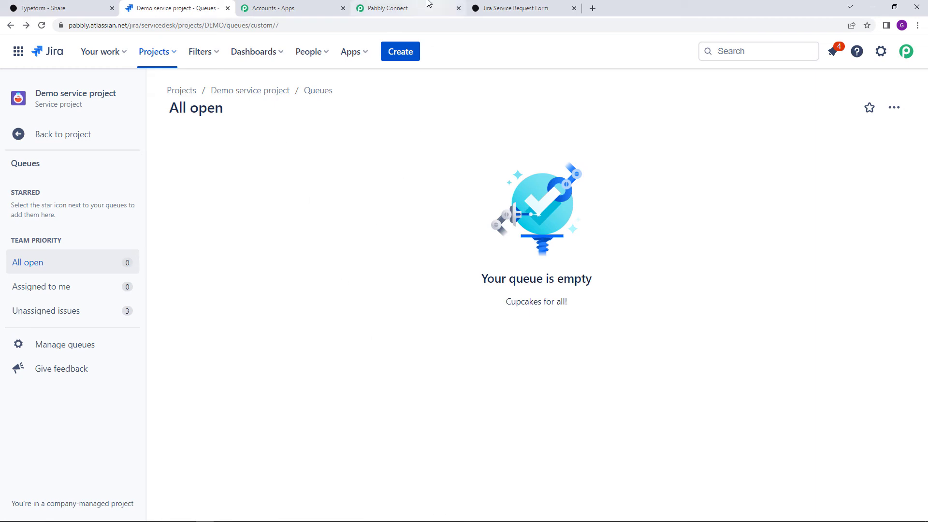
left_click(388, 8)
scroll(298, 421, "down", 1)
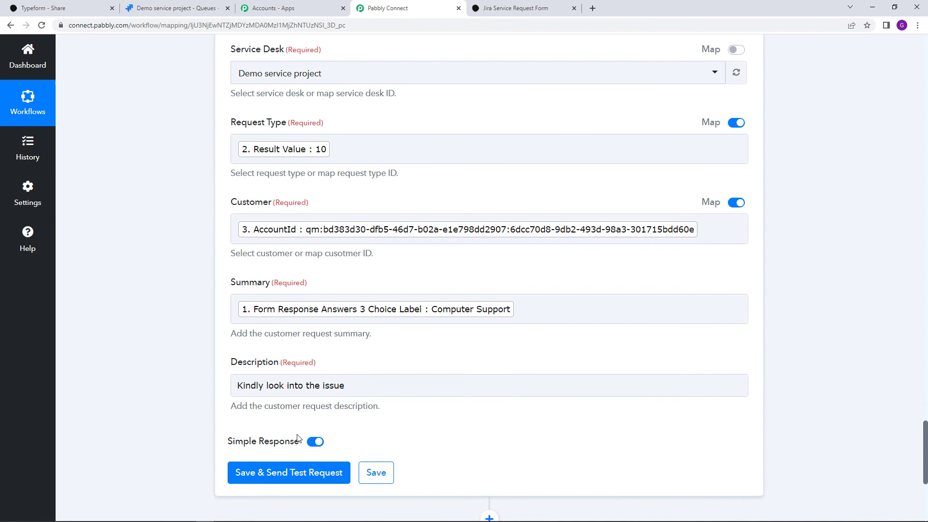
Send a test request to Jira, review the Computer Support response, and reload the Jira queue
left_click(296, 474)
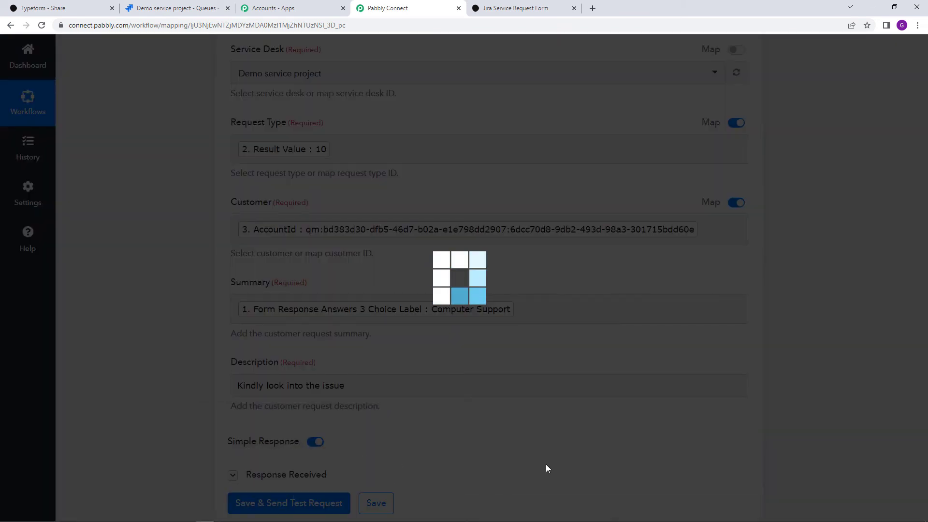
scroll(541, 456, "down", 5)
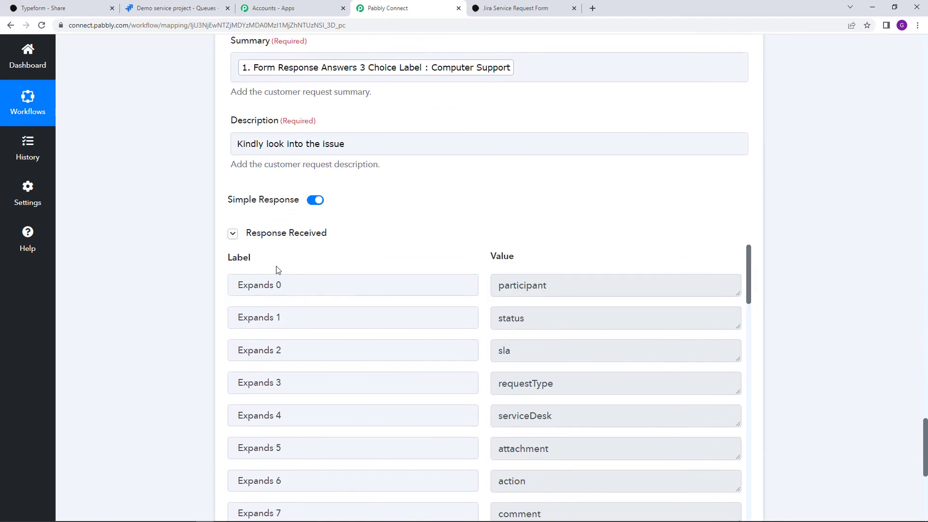
scroll(582, 340, "down", 8)
scroll(582, 339, "down", 5)
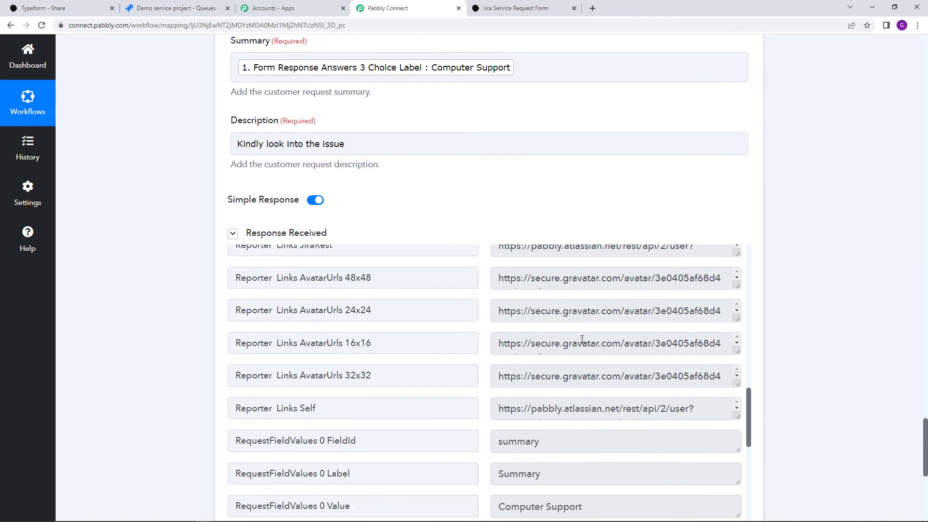
left_click(194, 8)
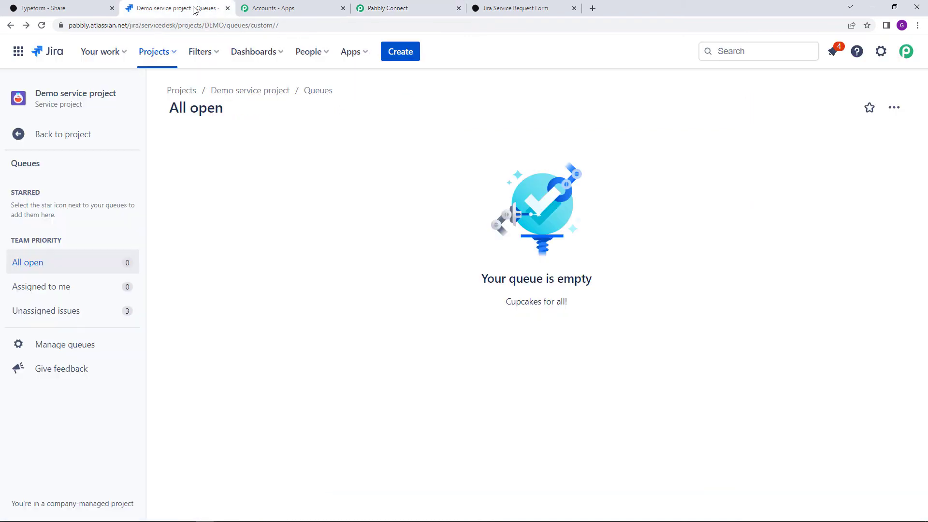
left_click(41, 25)
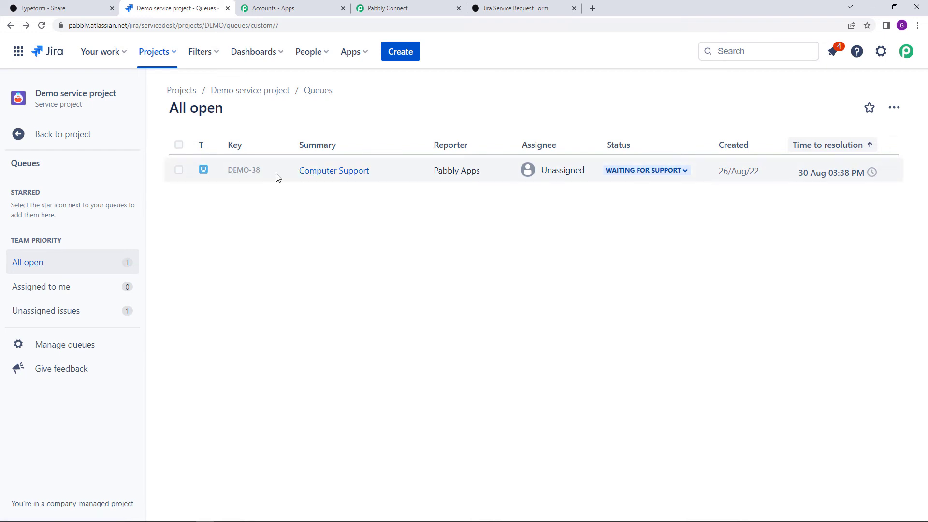
Open request DEMO-38 and check its description 'Kindly look into the issue' and Computer support type
left_click(250, 173)
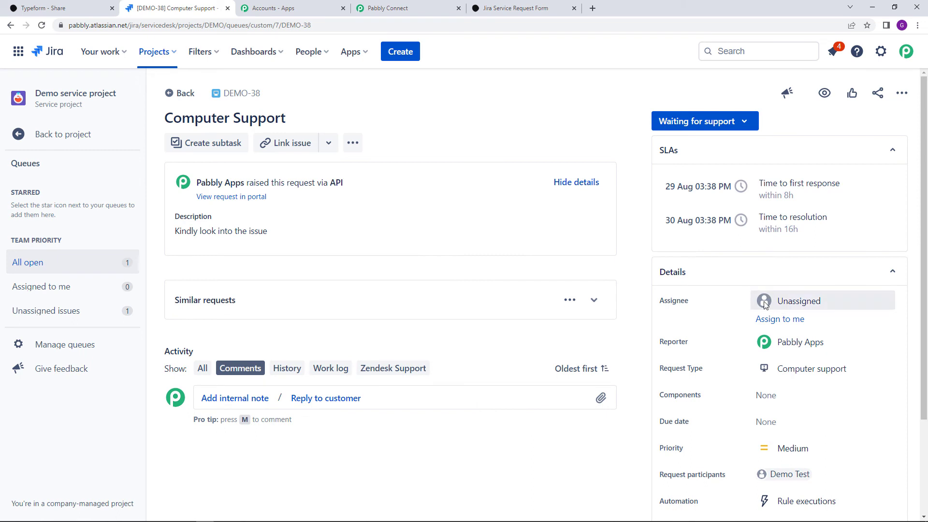
scroll(766, 303, "down", 3)
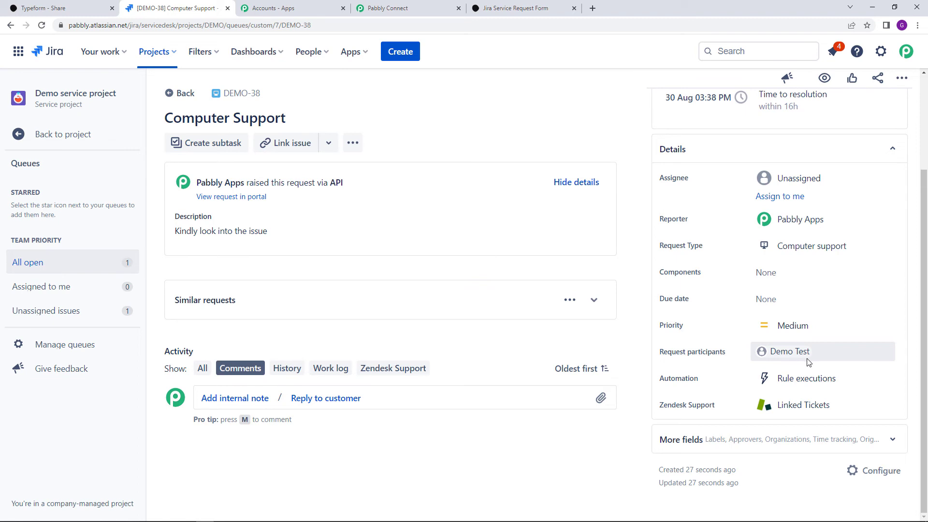
scroll(810, 363, "up", 1)
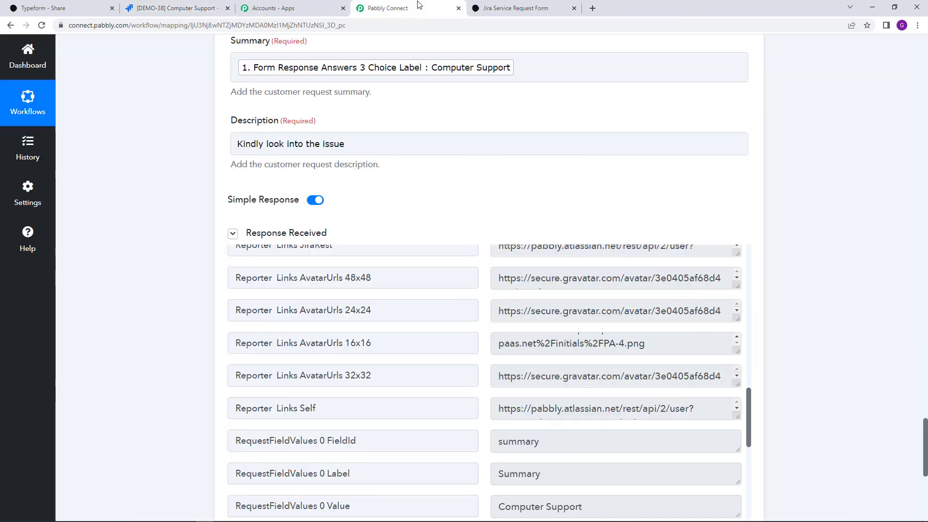
Save the Jira request action and return to the top of the ON workflow
left_click(418, 5)
scroll(421, 200, "down", 2)
scroll(827, 236, "up", 3)
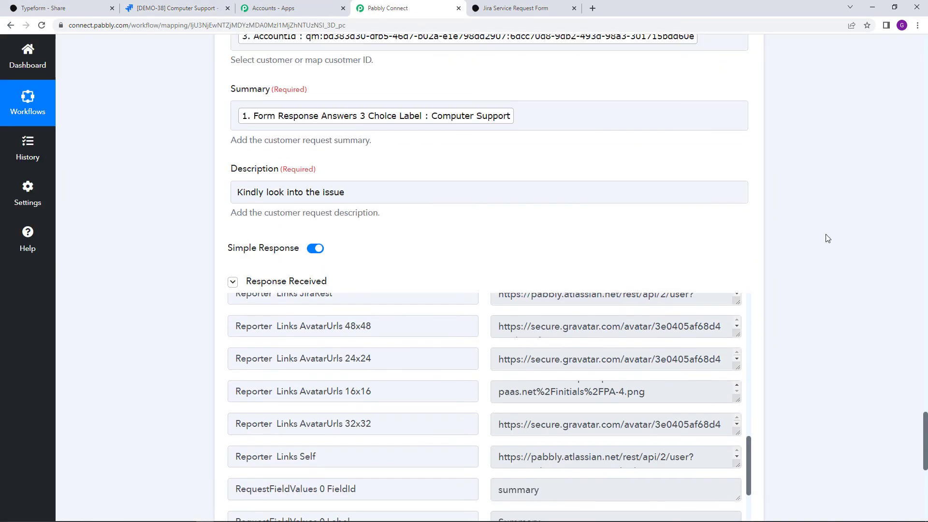
scroll(821, 239, "down", 3)
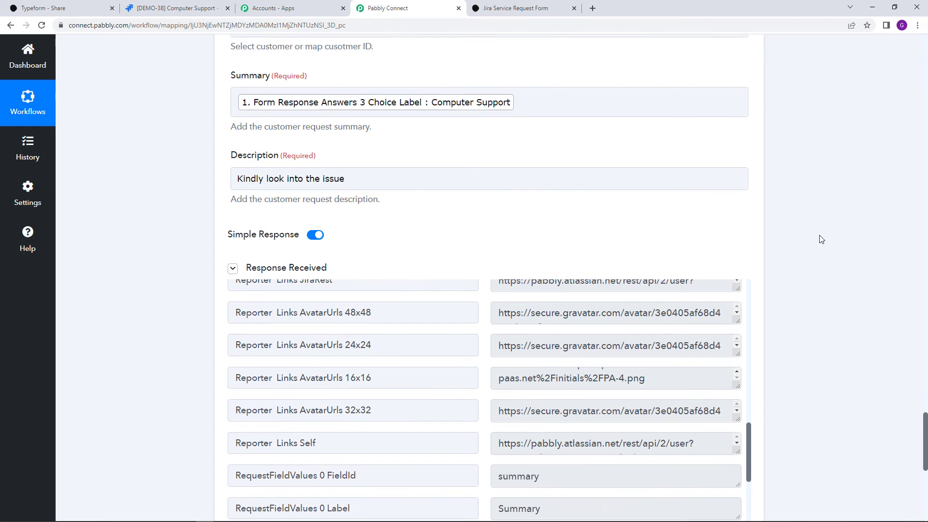
left_click(380, 468)
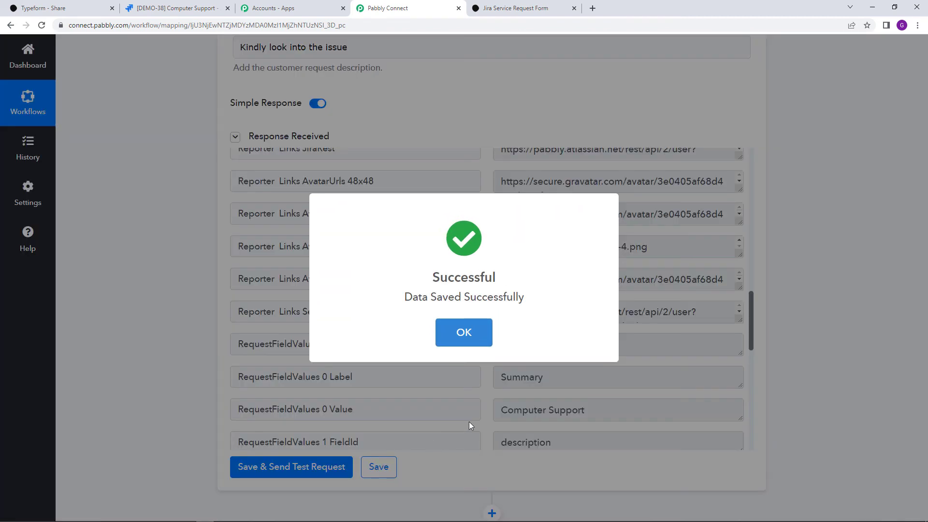
scroll(810, 361, "up", 3)
scroll(810, 362, "up", 12)
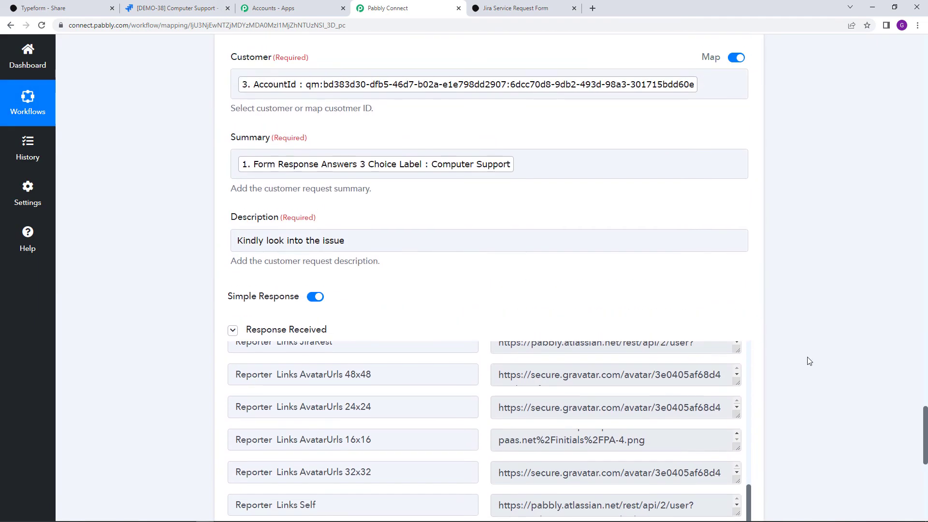
scroll(924, 363, "up", 20)
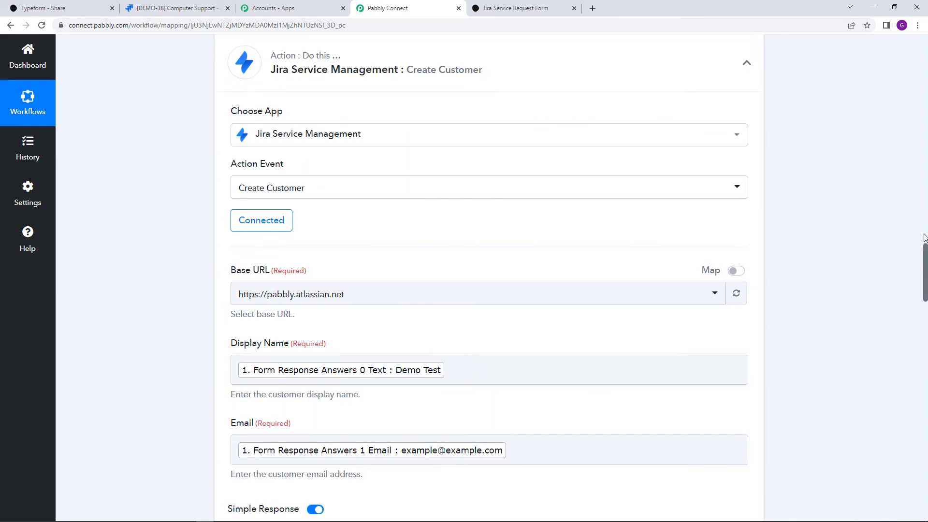
scroll(835, 275, "up", 5)
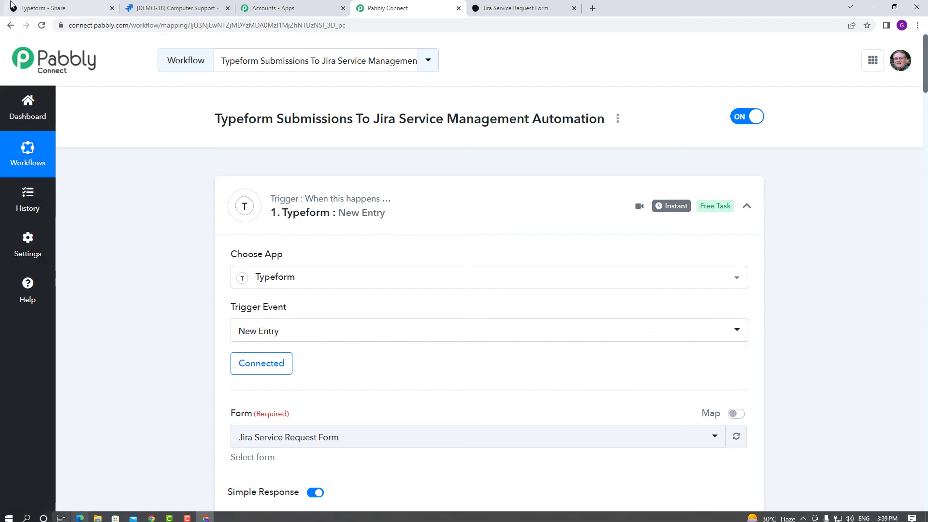
Copy the Typeform public link and load the form in the other browser tab
left_click(53, 6)
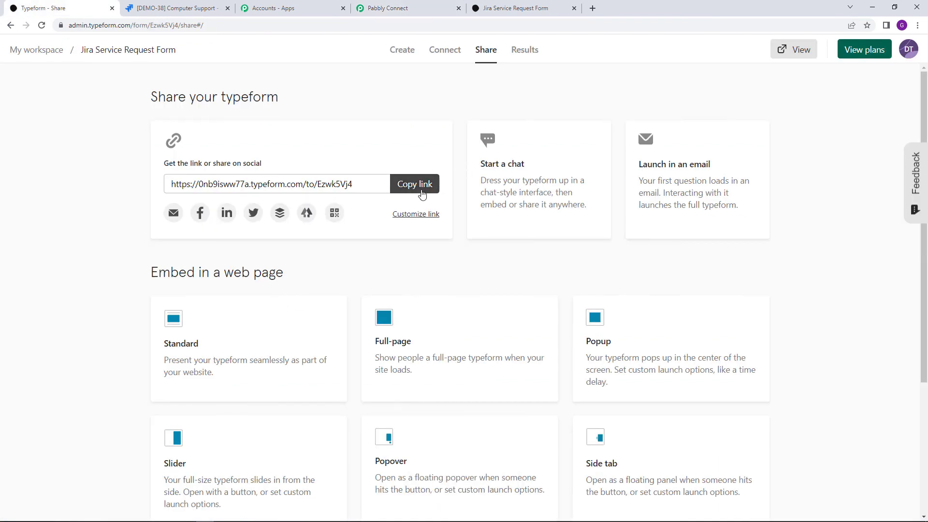
left_click(417, 188)
left_click(489, 6)
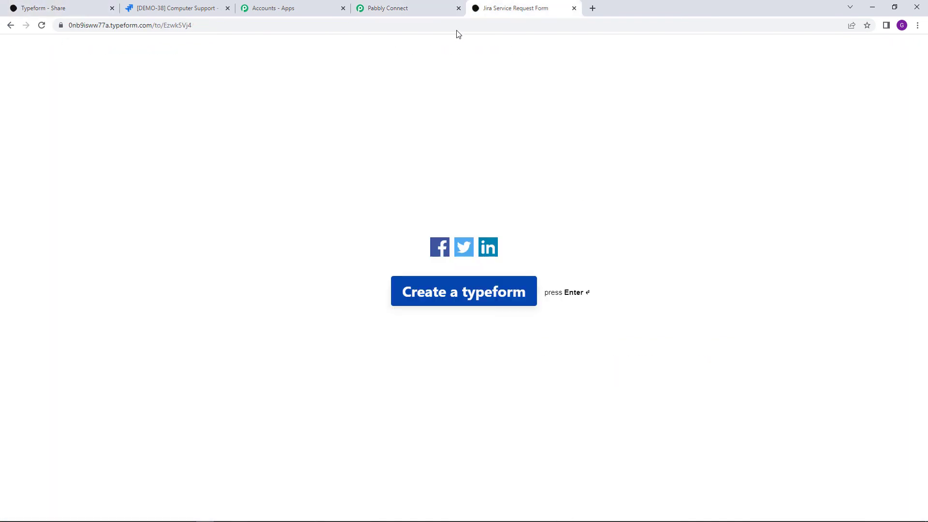
right_click(458, 26)
left_click(491, 107)
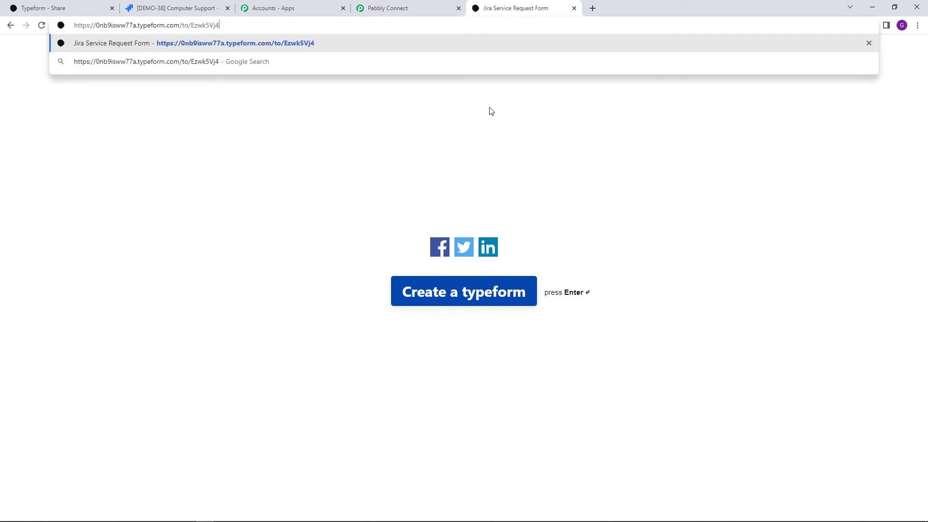
key("Return")
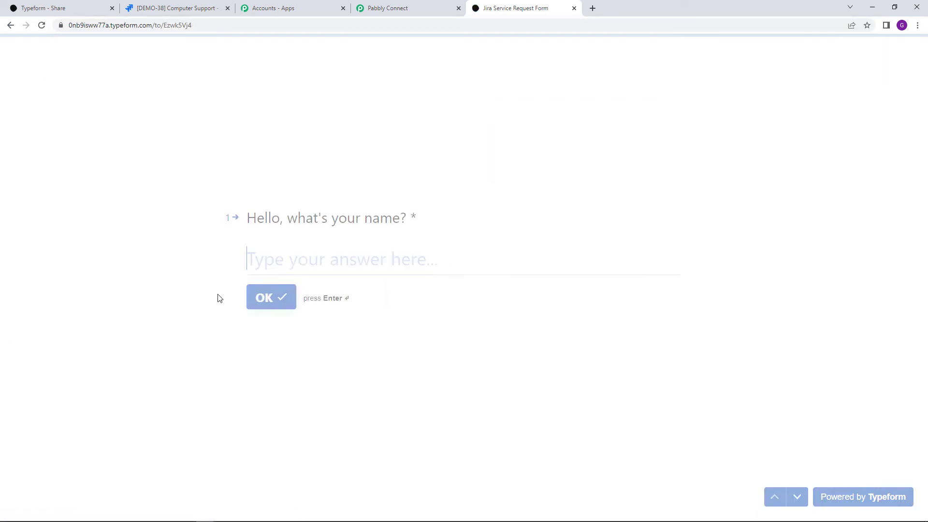
Answer the name question with a test name and the email question with a test address
left_click(310, 269)
left_click(221, 276)
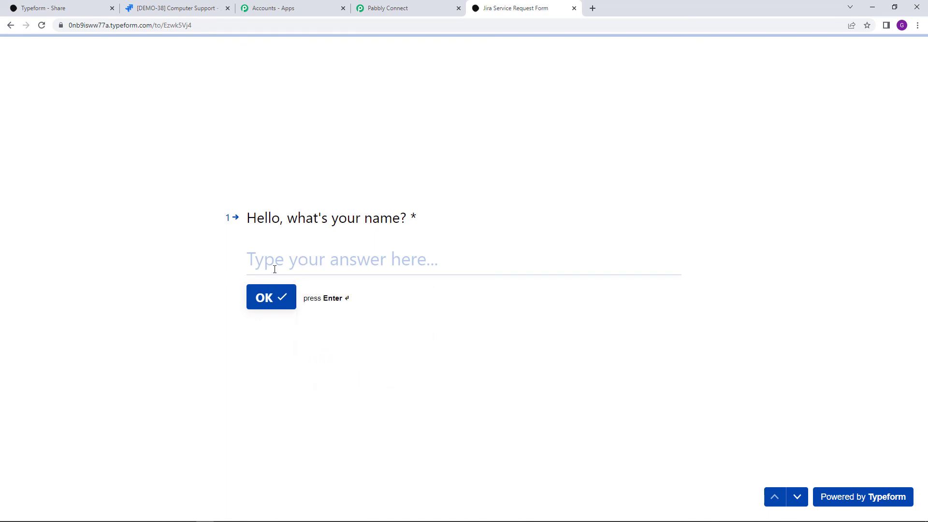
left_click(275, 261)
type("T")
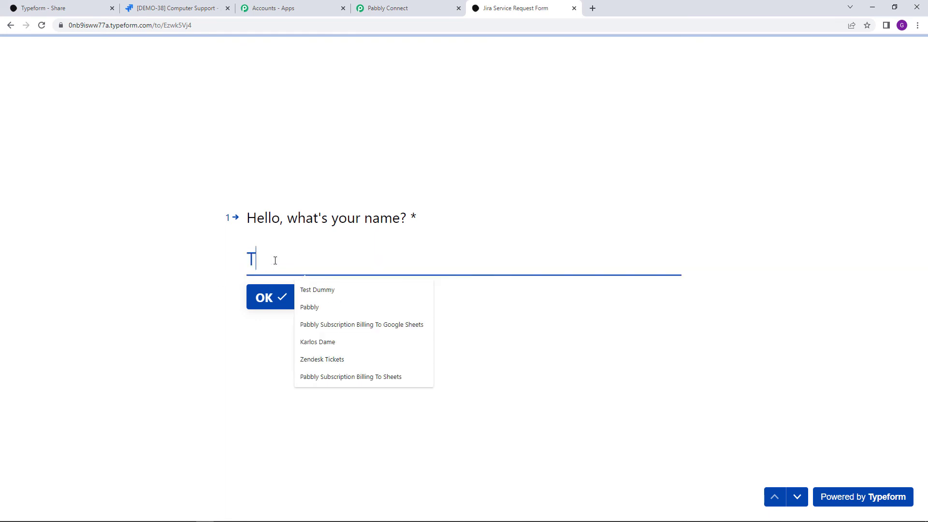
type("estin")
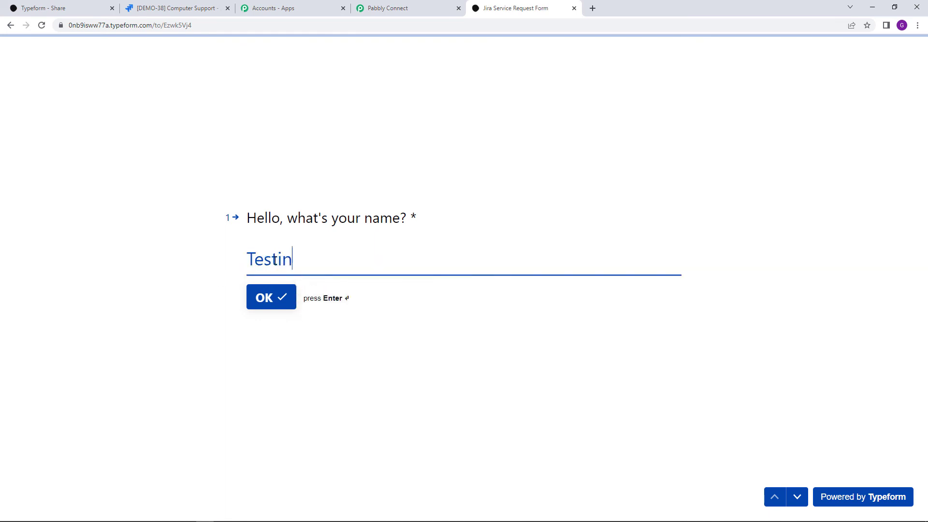
type("g Details")
left_click(270, 297)
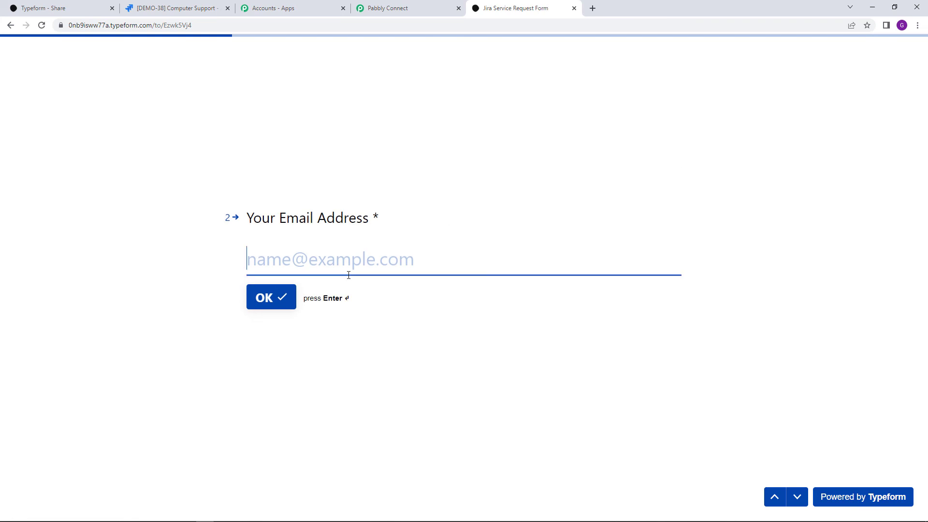
left_click(349, 264)
type("te")
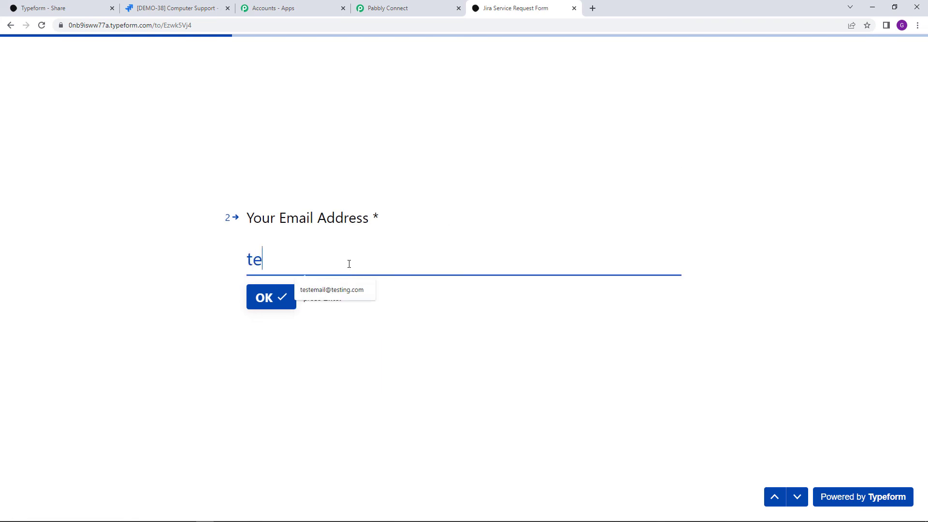
type("sting")
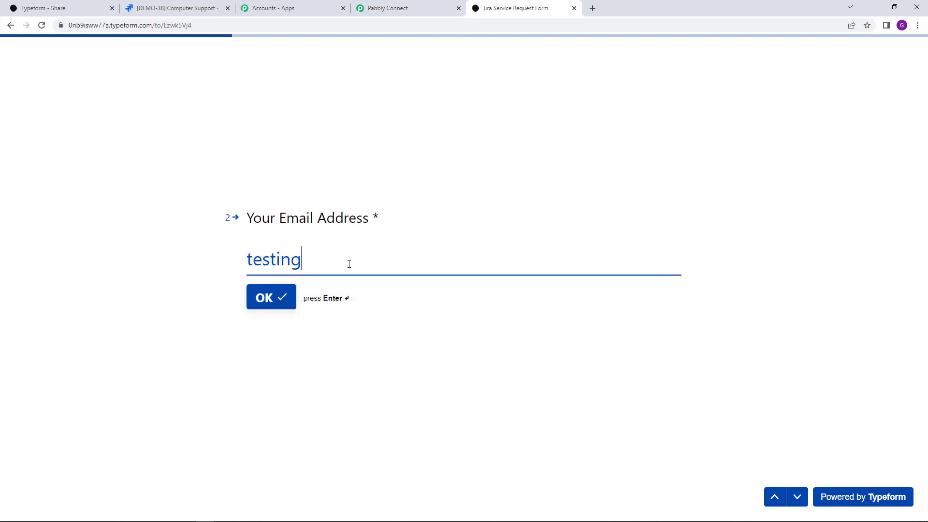
type("example@")
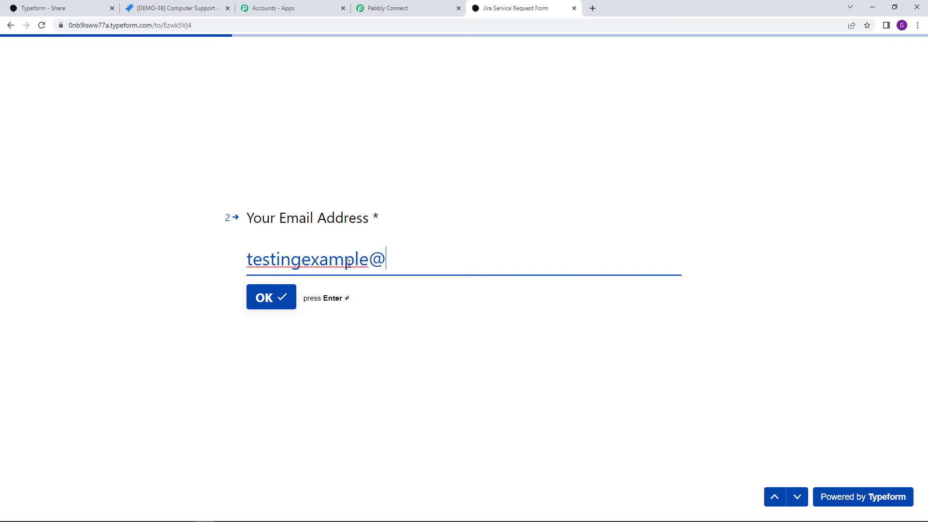
type("testsubmiss")
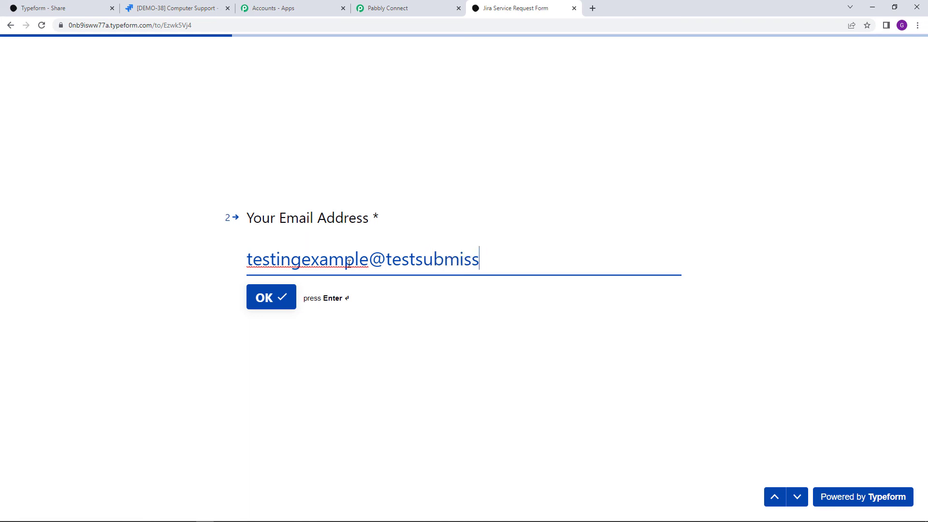
type("ion.com")
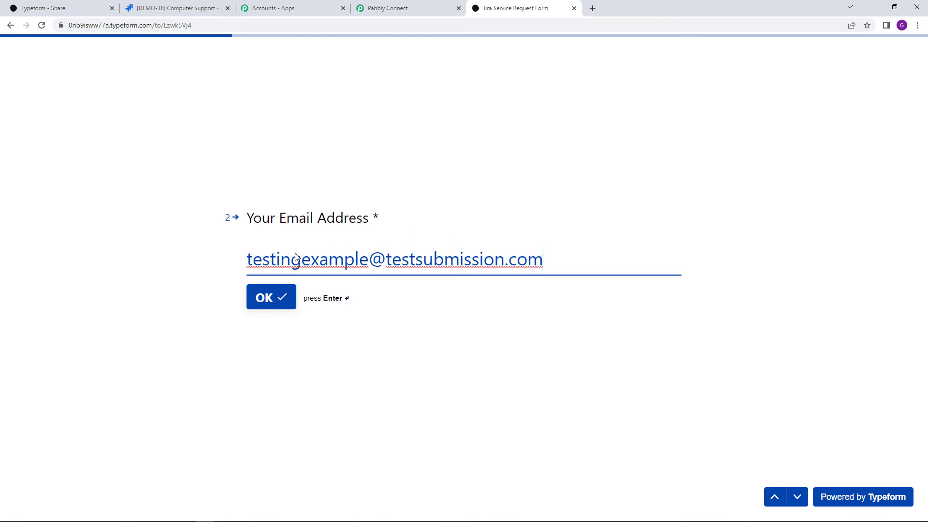
left_click(279, 308)
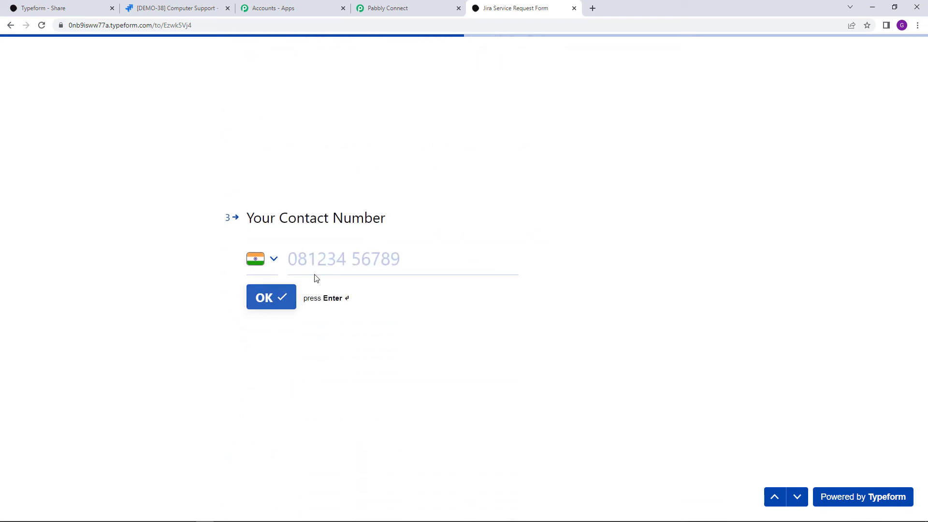
Enter a test contact number and choose option A, IT help, as the request type
left_click(320, 265)
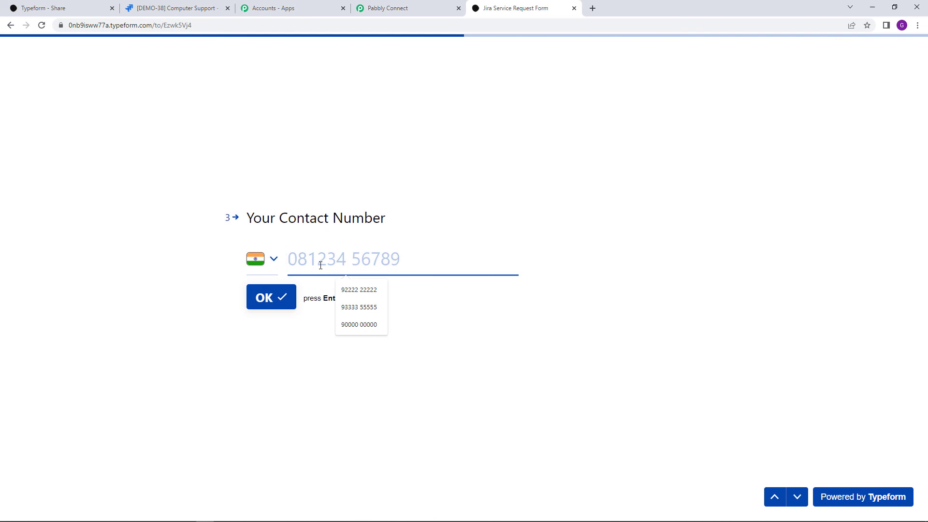
type("9")
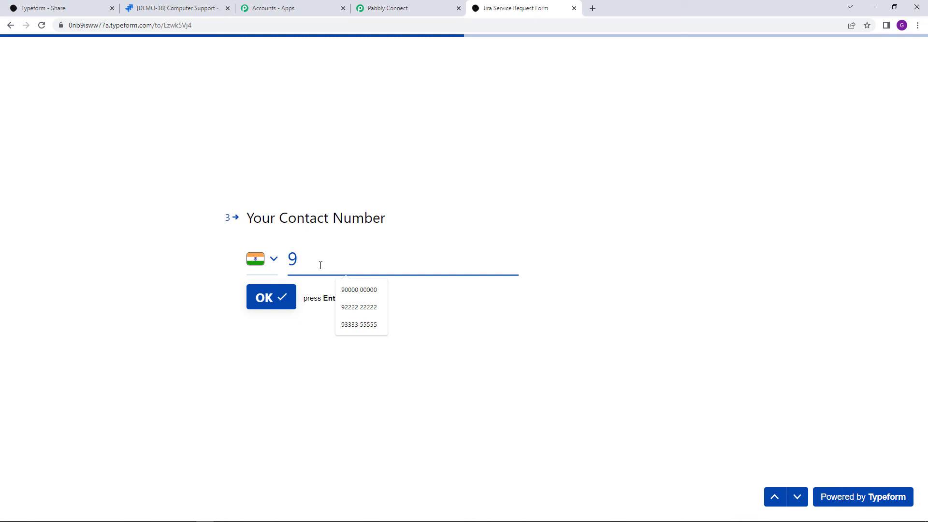
type("1111 11")
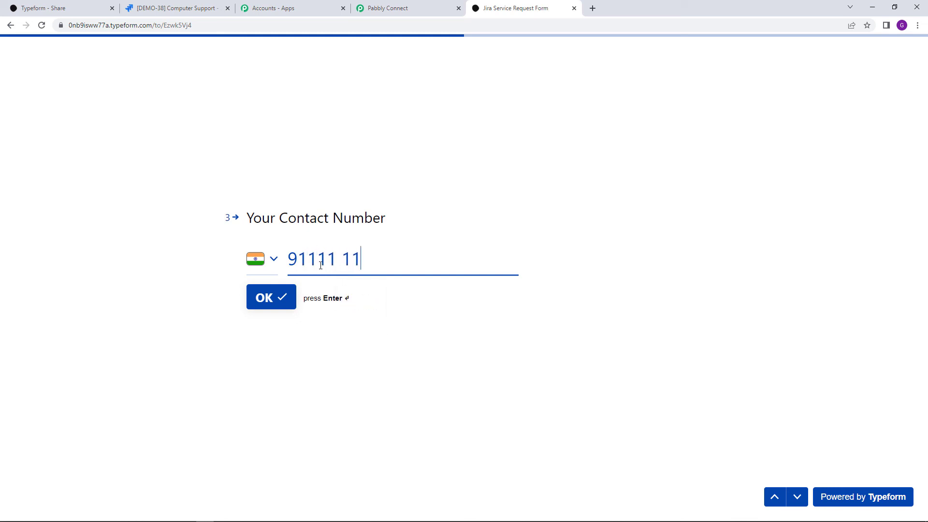
type("111")
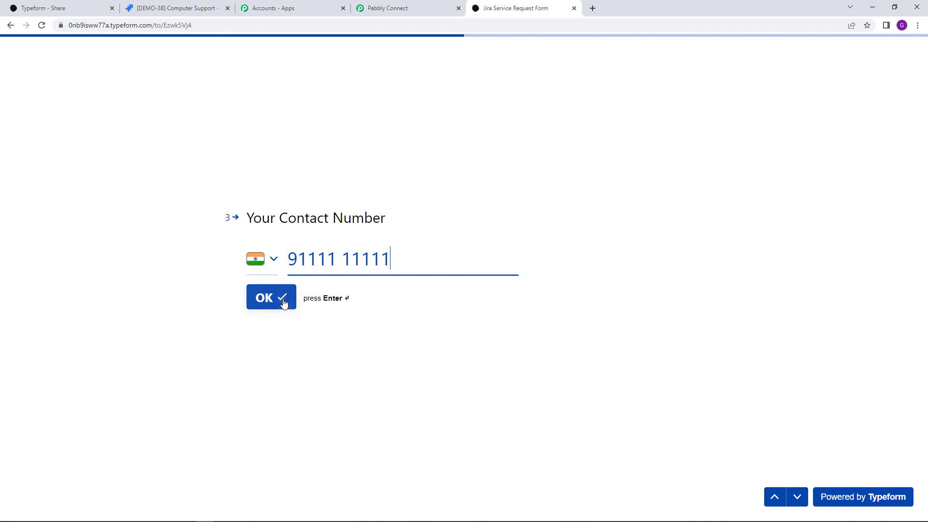
left_click(286, 300)
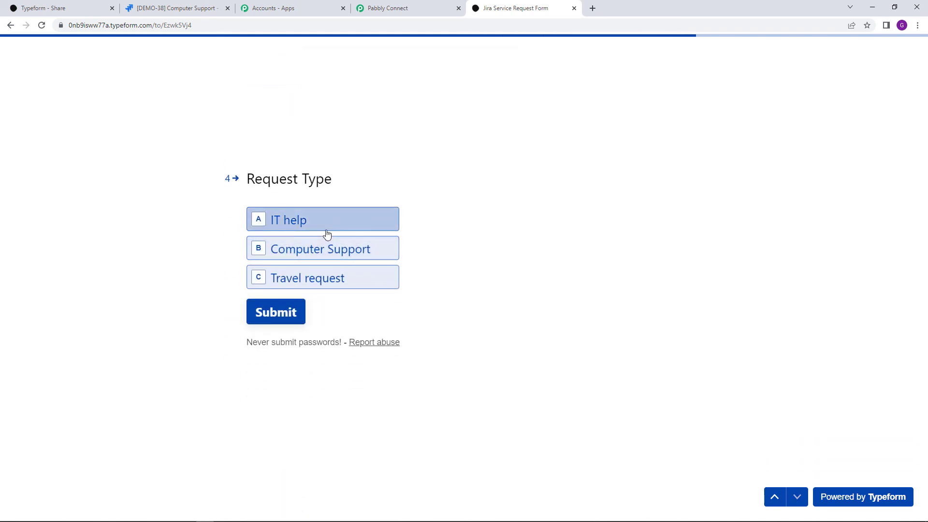
left_click(284, 218)
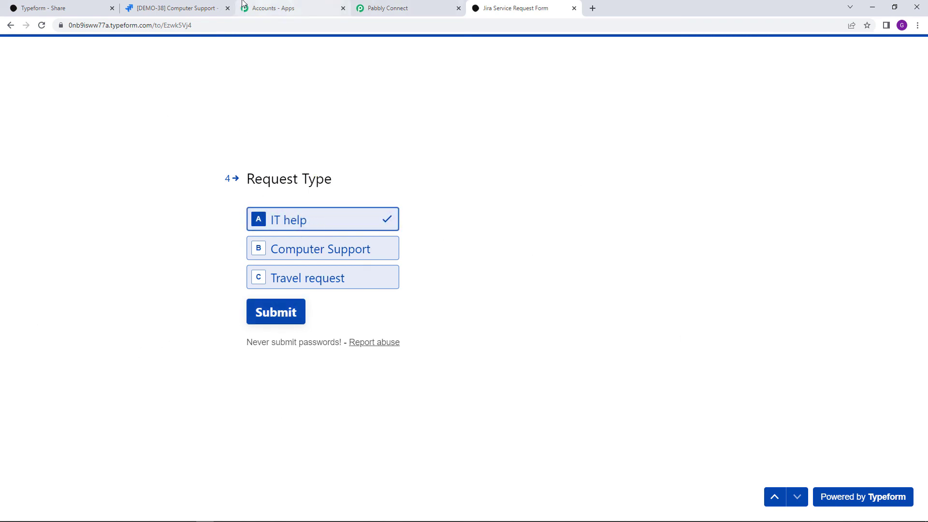
left_click(177, 5)
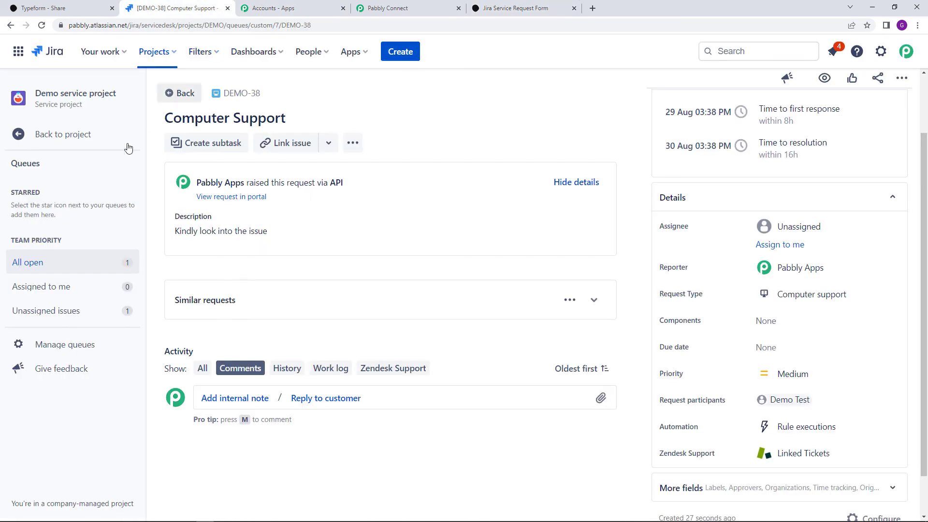
Submit the completed IT help form and refresh the Jira All open queue
left_click(180, 93)
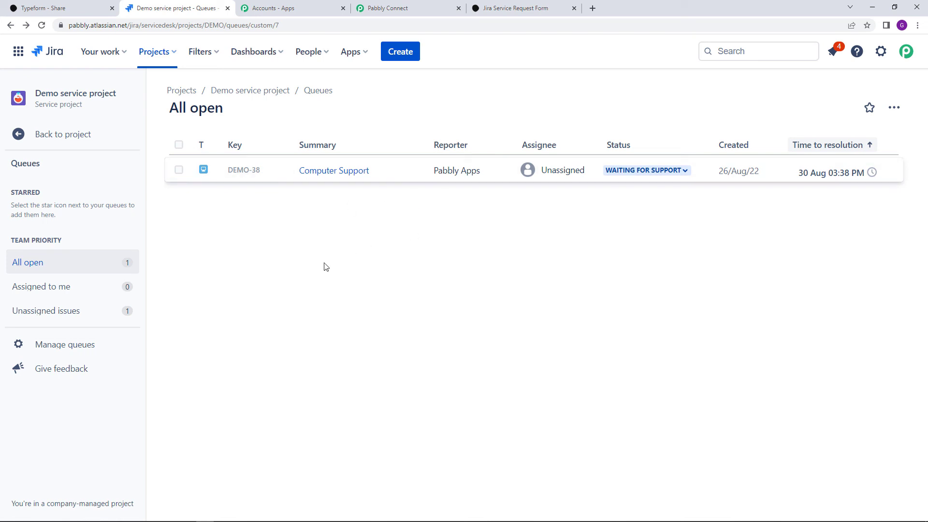
left_click(42, 26)
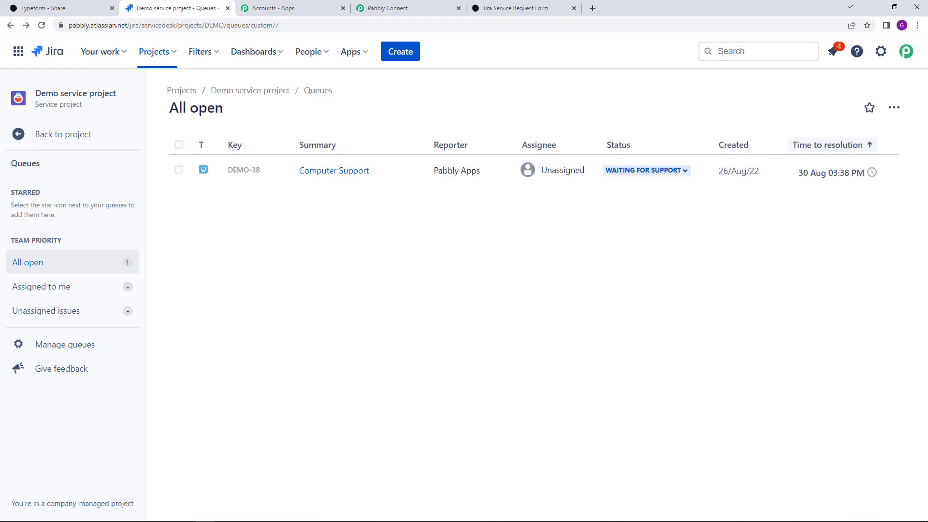
left_click(505, 4)
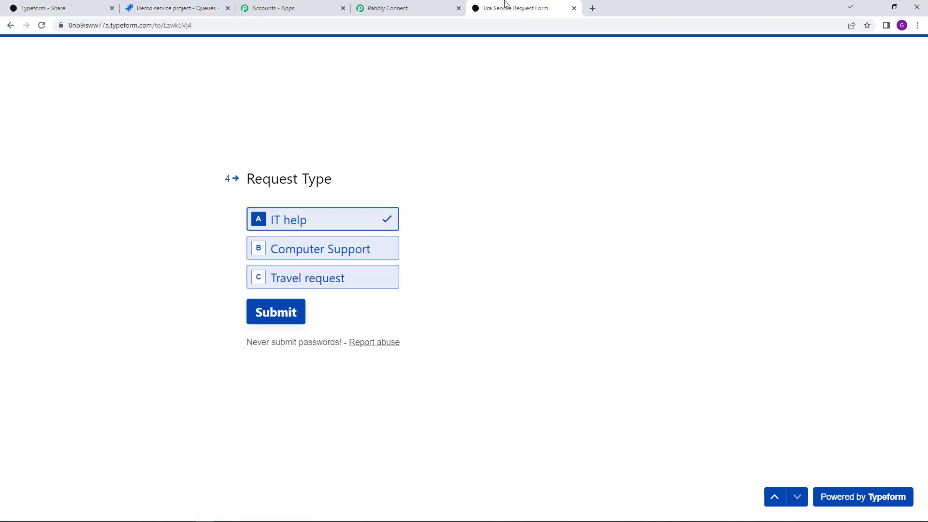
left_click(272, 311)
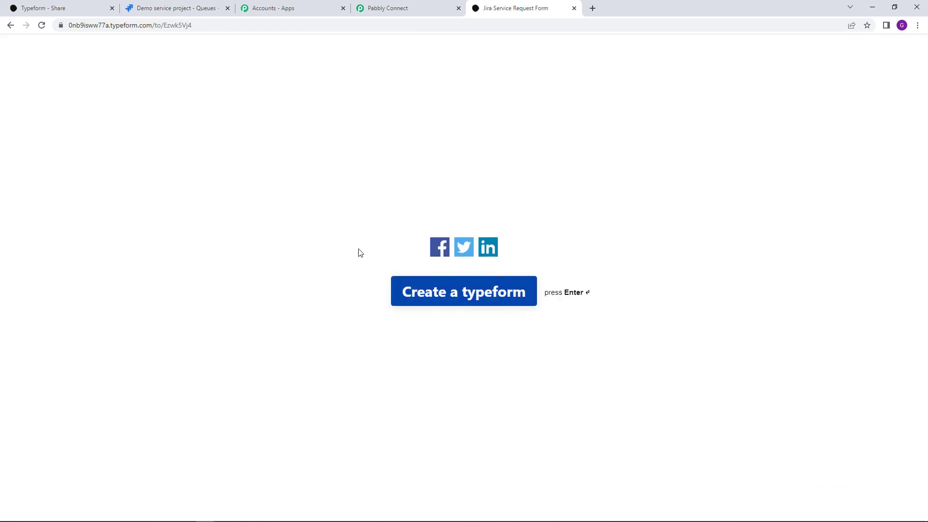
left_click(189, 4)
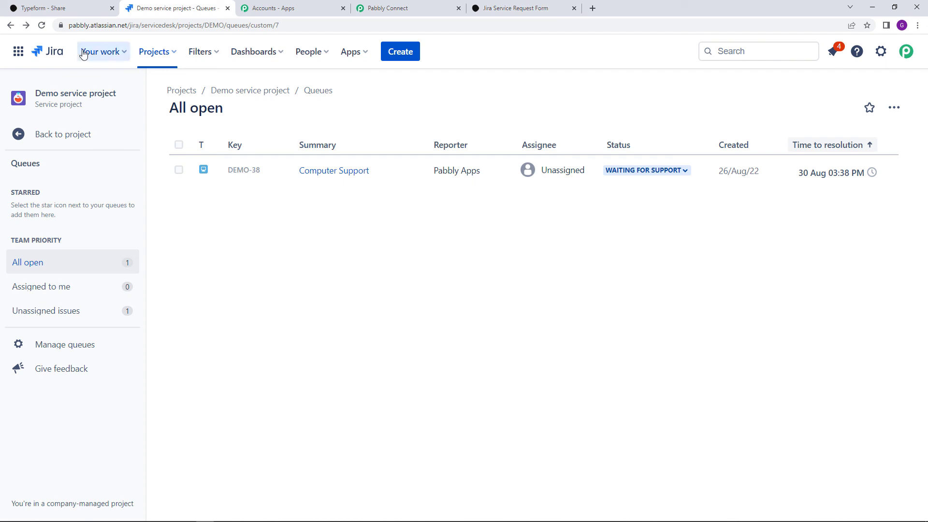
Refresh the All open queue and open the new IT help request DEMO-39
left_click(44, 29)
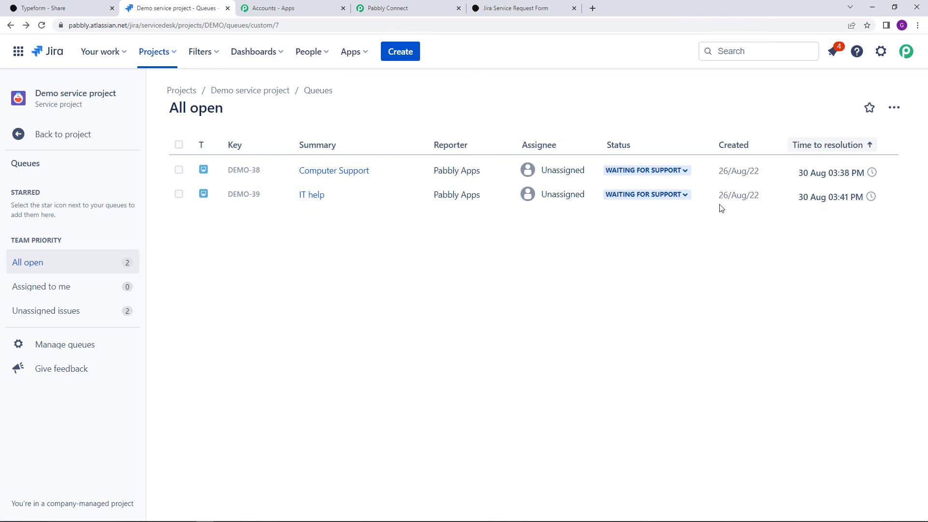
mouse_move(839, 190)
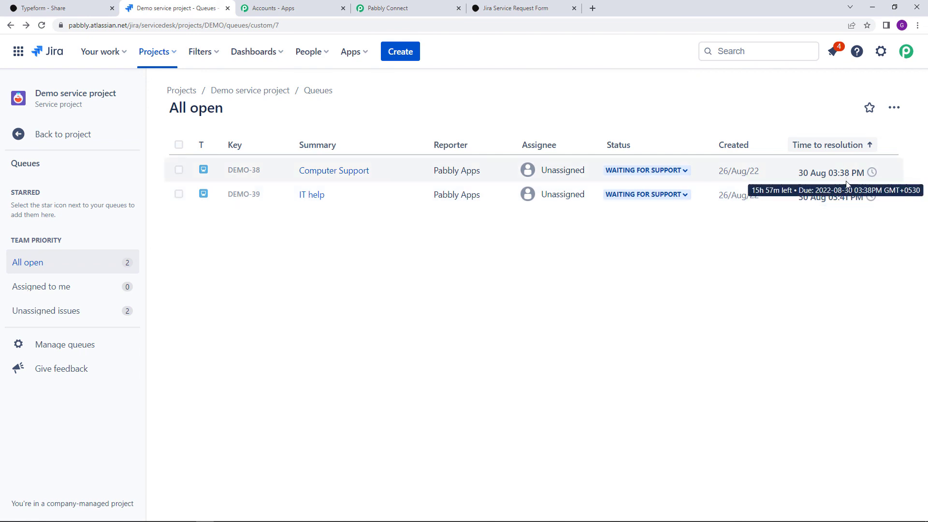
left_click(246, 196)
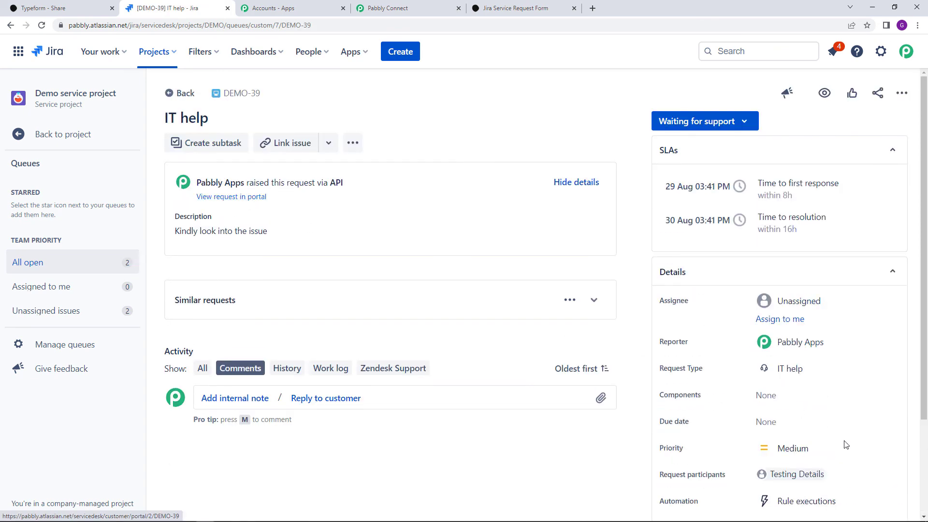
scroll(774, 425, "down", 1)
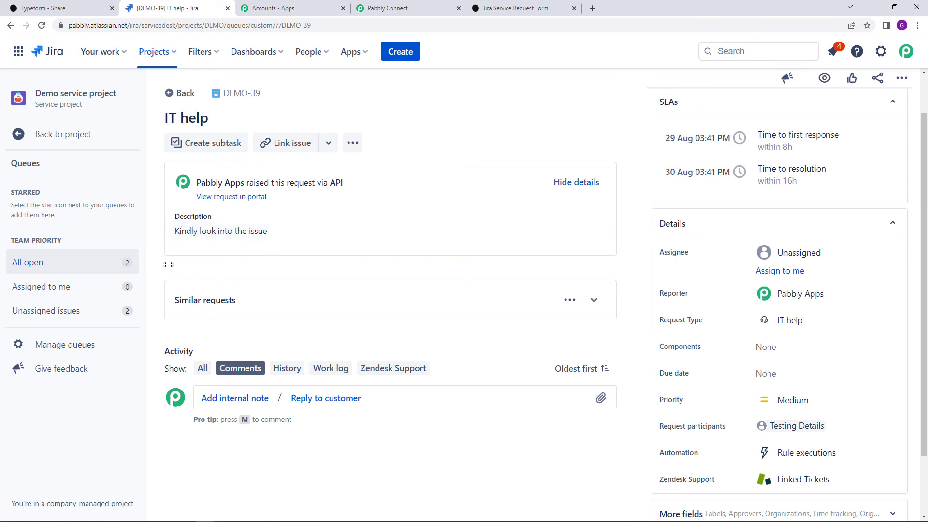
Generate a share link for the workflow in Pabbly Connect
left_click(411, 8)
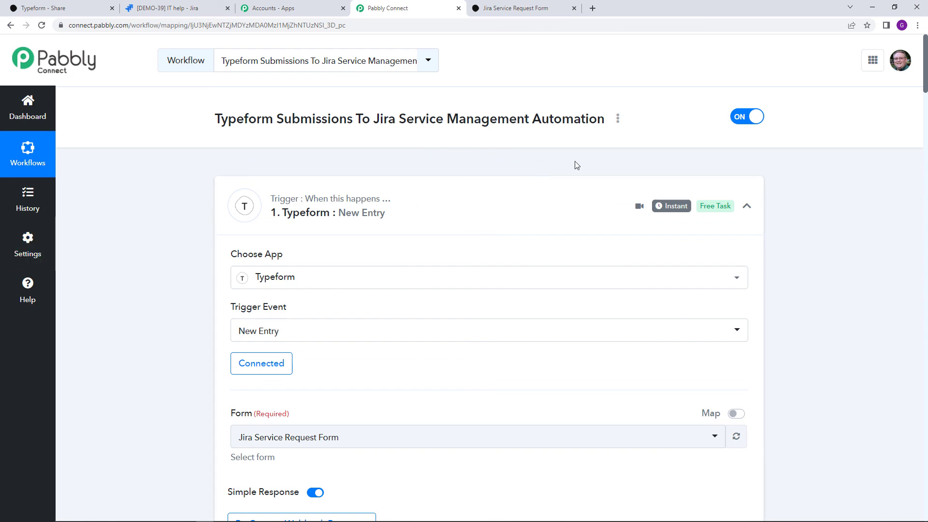
left_click(619, 122)
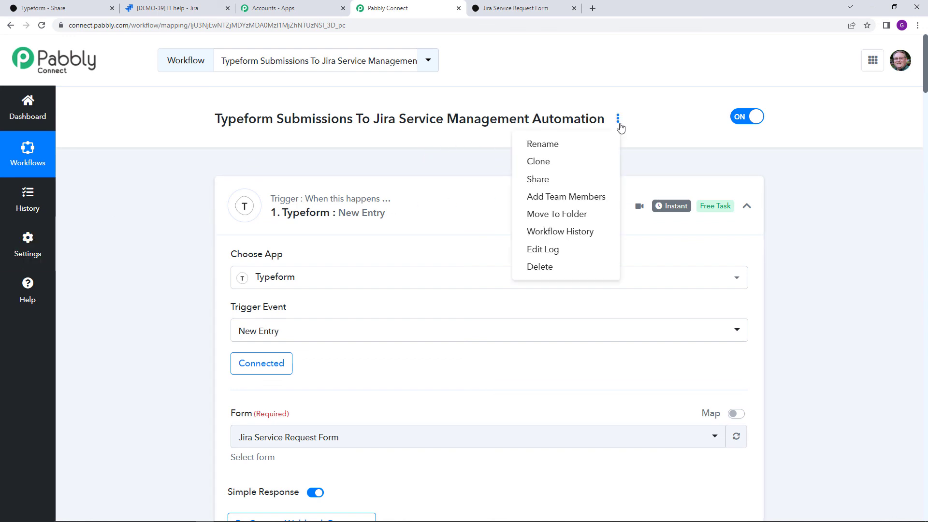
left_click(599, 179)
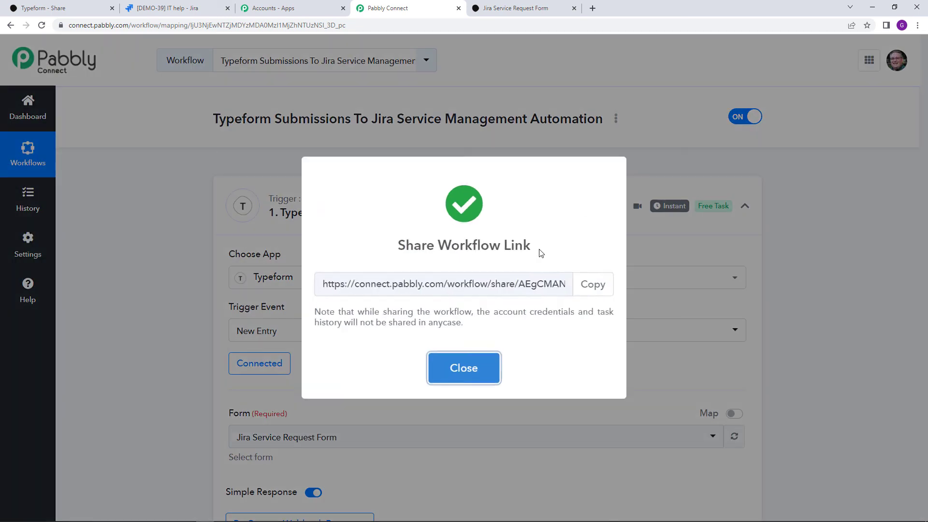